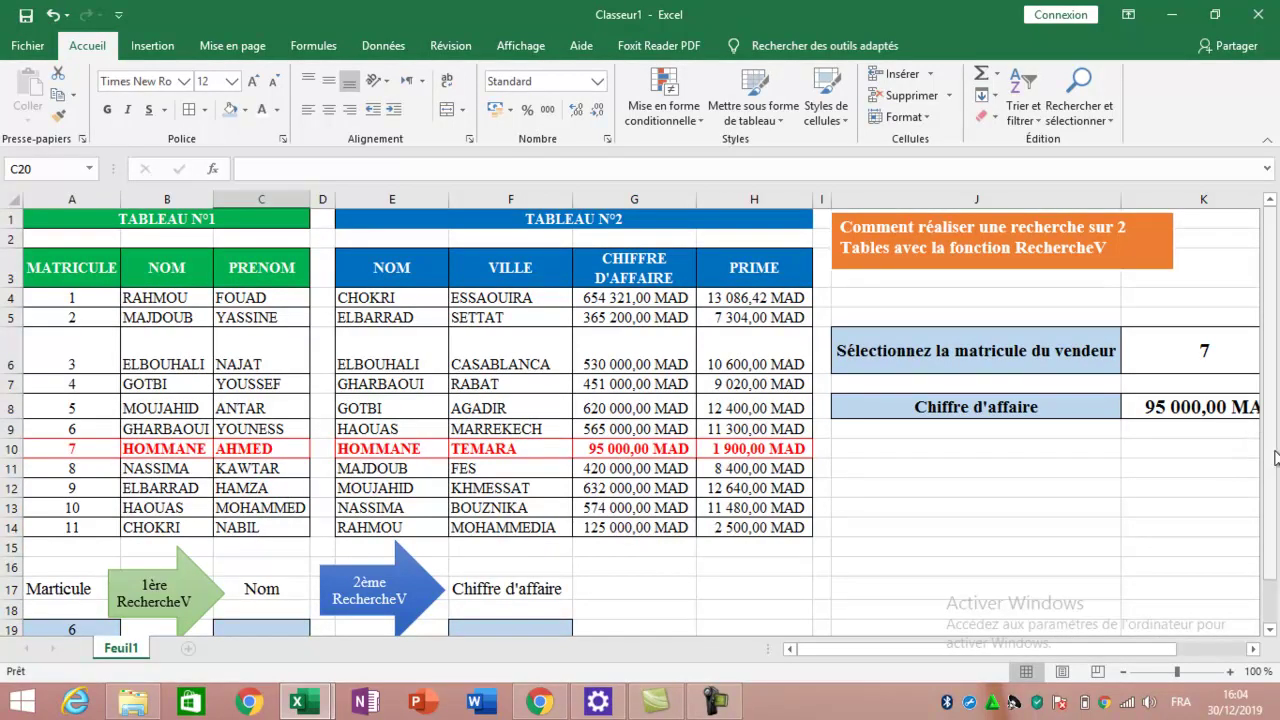
Set the vendor matricule in K6 to 6 to test the two-table lookup
{"action": "left_click_drag", "start_coordinate": [1274, 458], "coordinate": [1276, 430]}
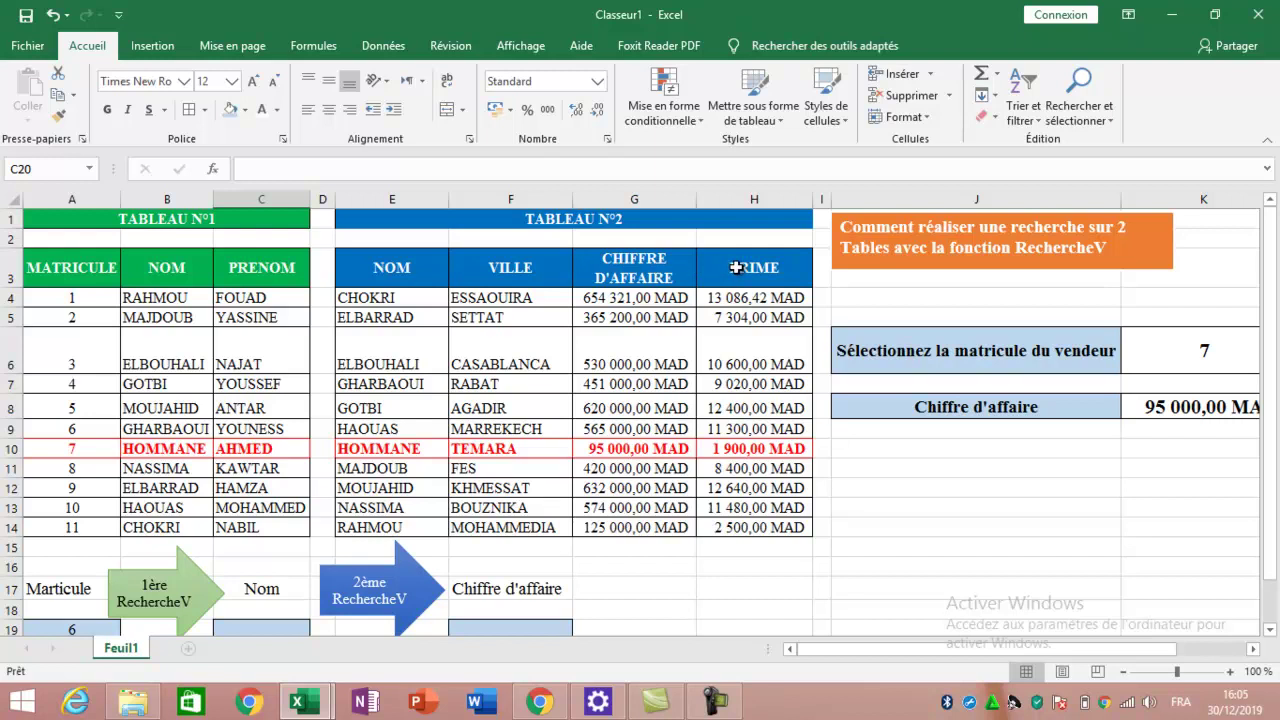
{"action": "left_click", "coordinate": [1180, 344]}
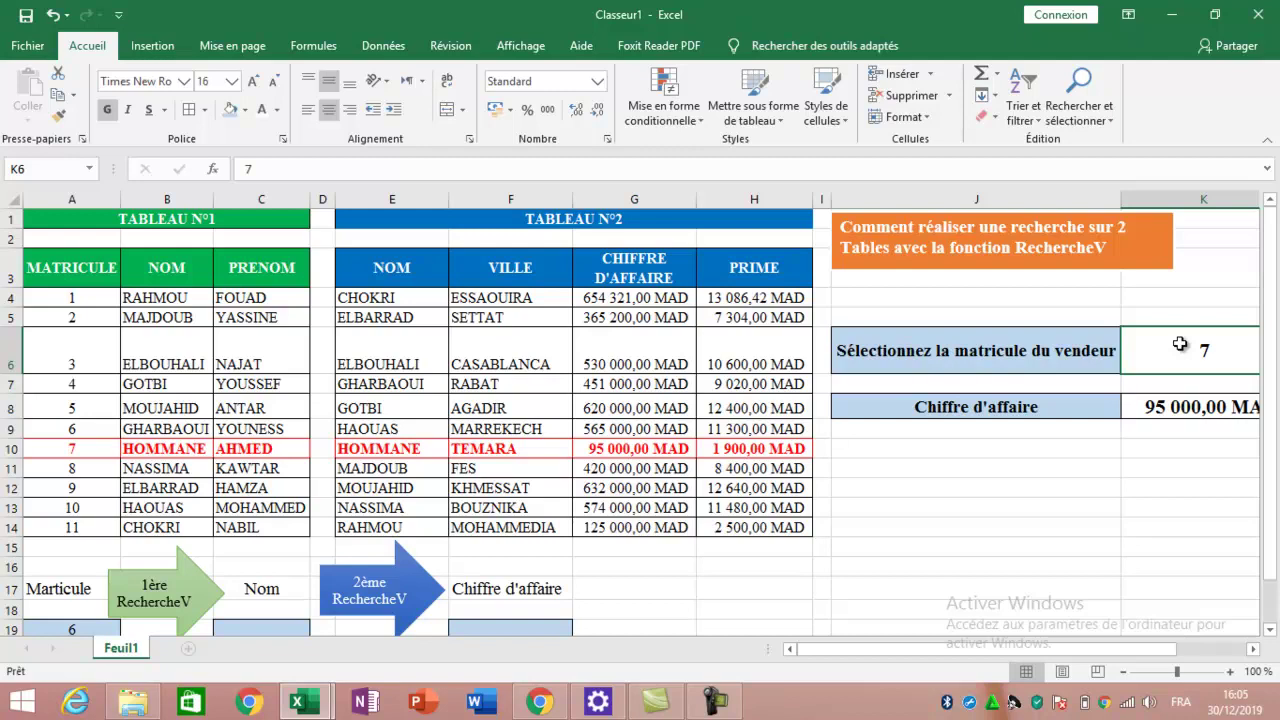
{"action": "type", "text": "6"}
{"action": "key", "text": "Return"}
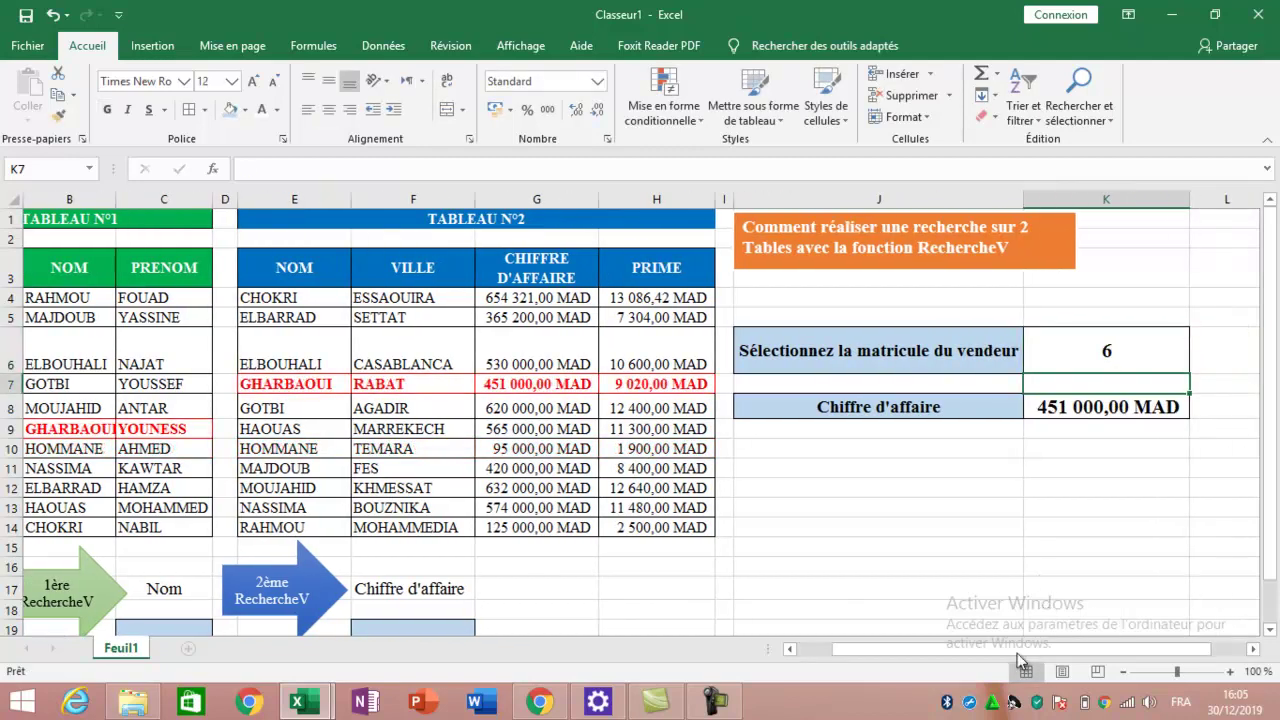
{"action": "left_click_drag", "start_coordinate": [1018, 653], "coordinate": [871, 652]}
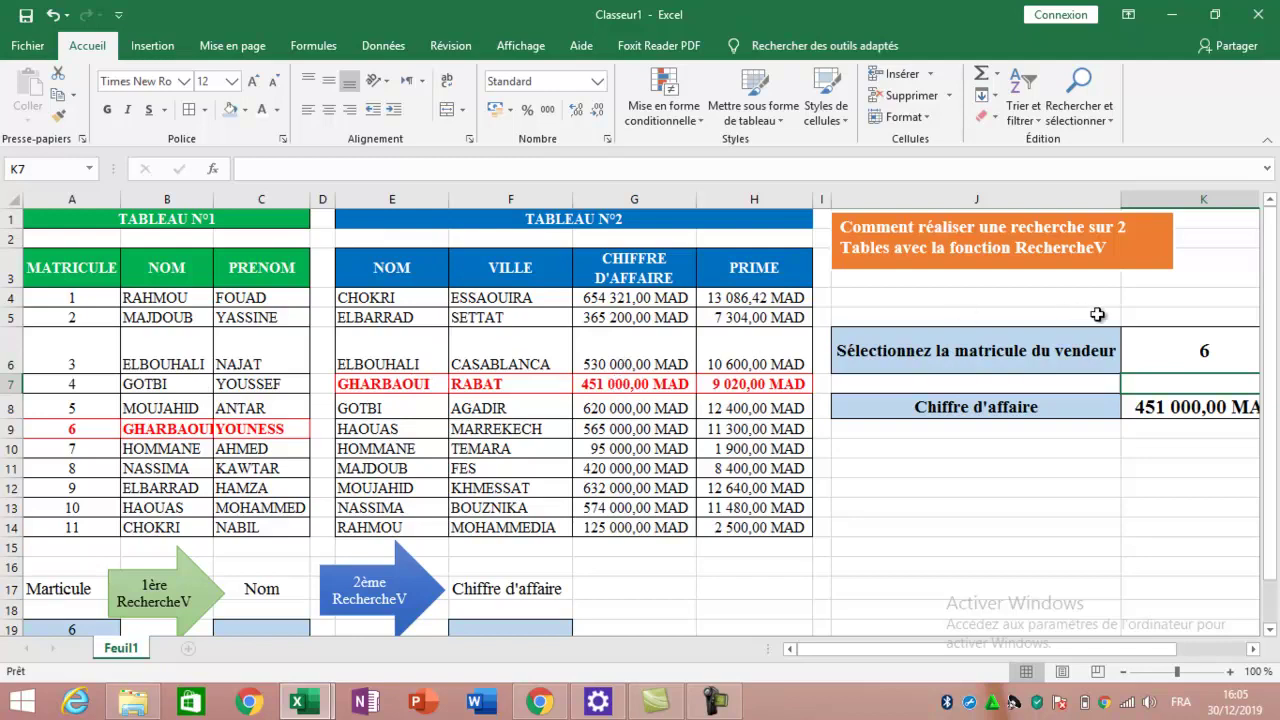
Change the vendor matricule in K6 to 7 and check the matching rows in both tables
{"action": "double_click", "coordinate": [1162, 347]}
{"action": "key", "text": "BackSpace"}
{"action": "type", "text": "7"}
{"action": "key", "text": "Return"}
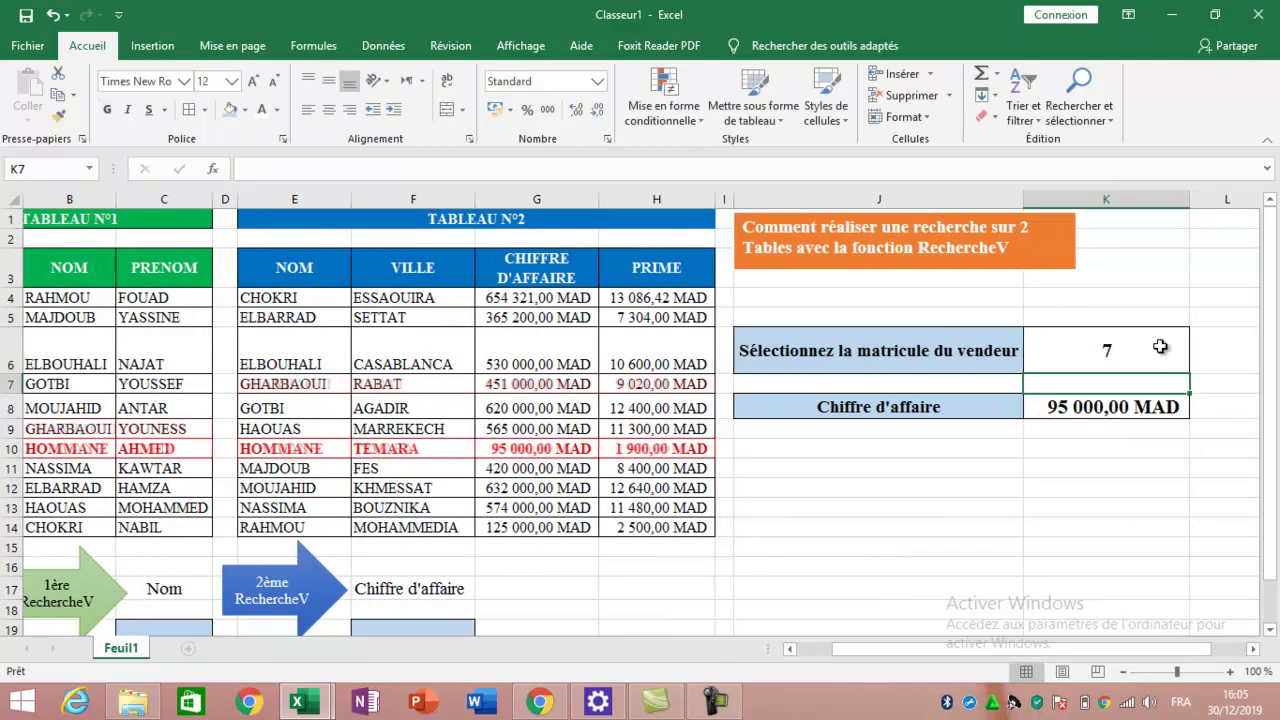
{"action": "scroll", "coordinate": [818, 664], "scroll_direction": "left", "scroll_amount": 1}
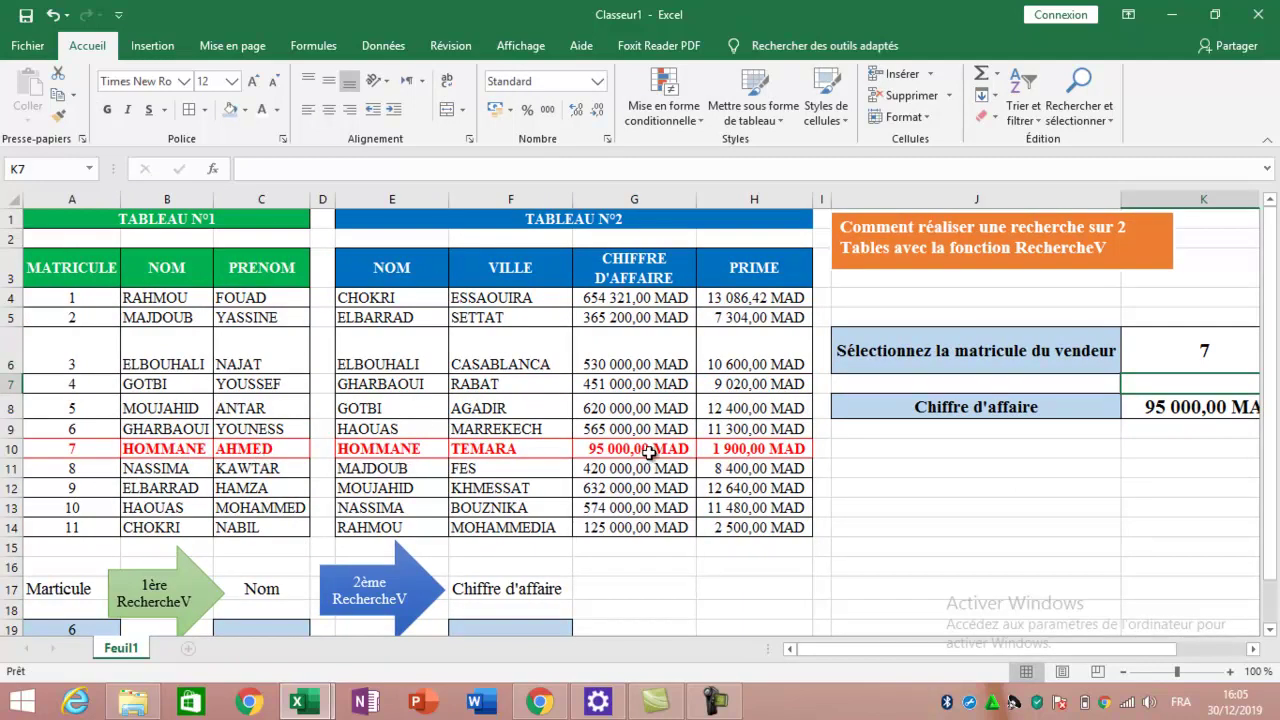
Set the vendor matricule in K6 to 3 and check the matching rows in both tables
{"action": "left_click", "coordinate": [1208, 354]}
{"action": "type", "text": "3"}
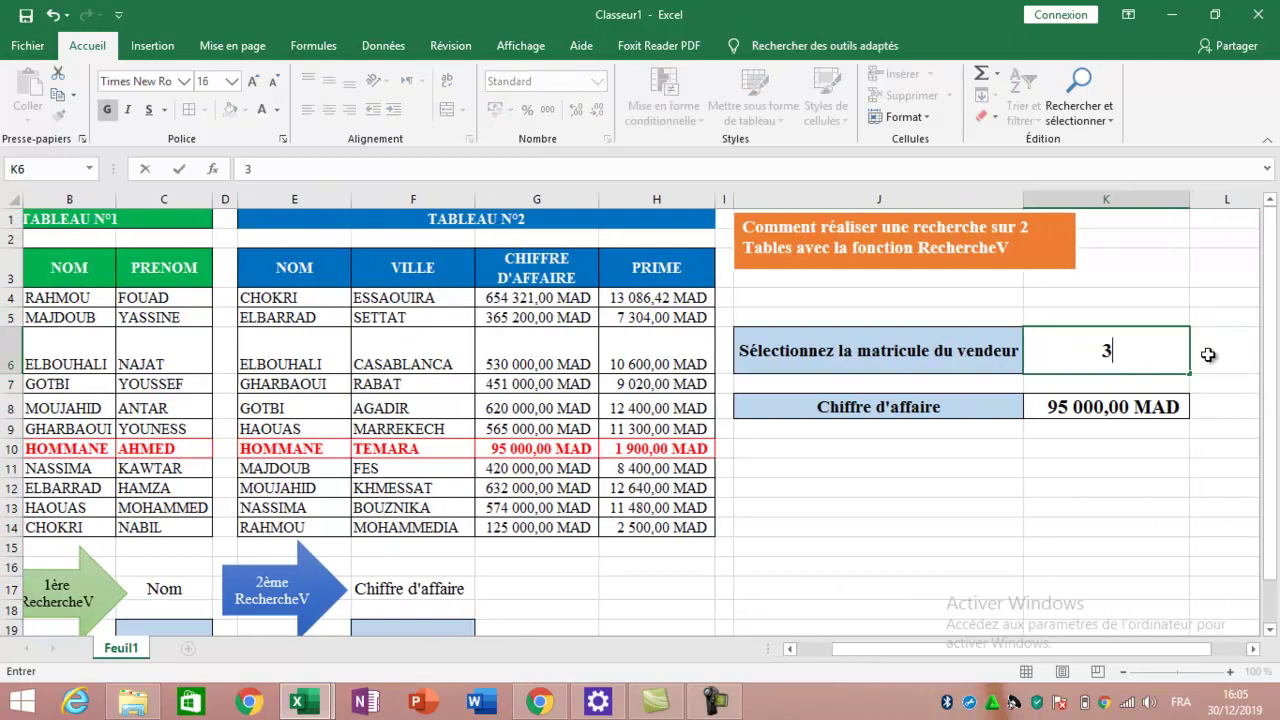
{"action": "key", "text": "Return"}
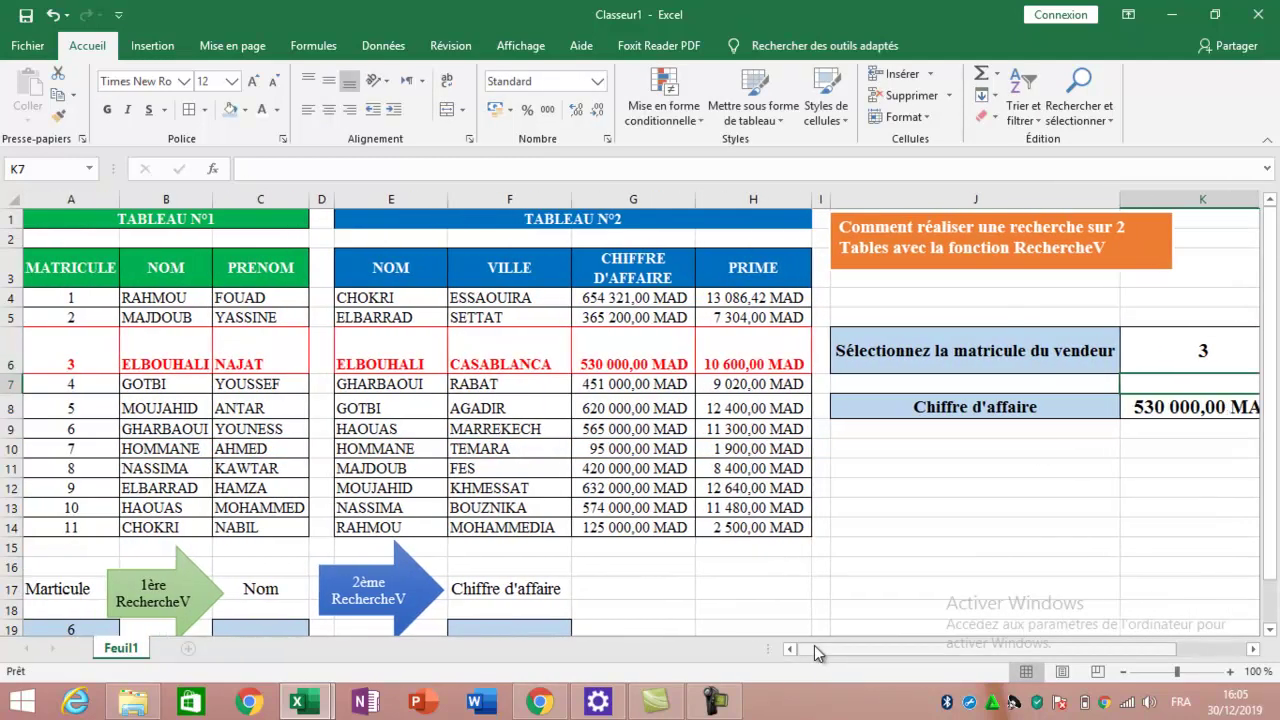
{"action": "scroll", "coordinate": [176, 365], "scroll_direction": "left", "scroll_amount": 1}
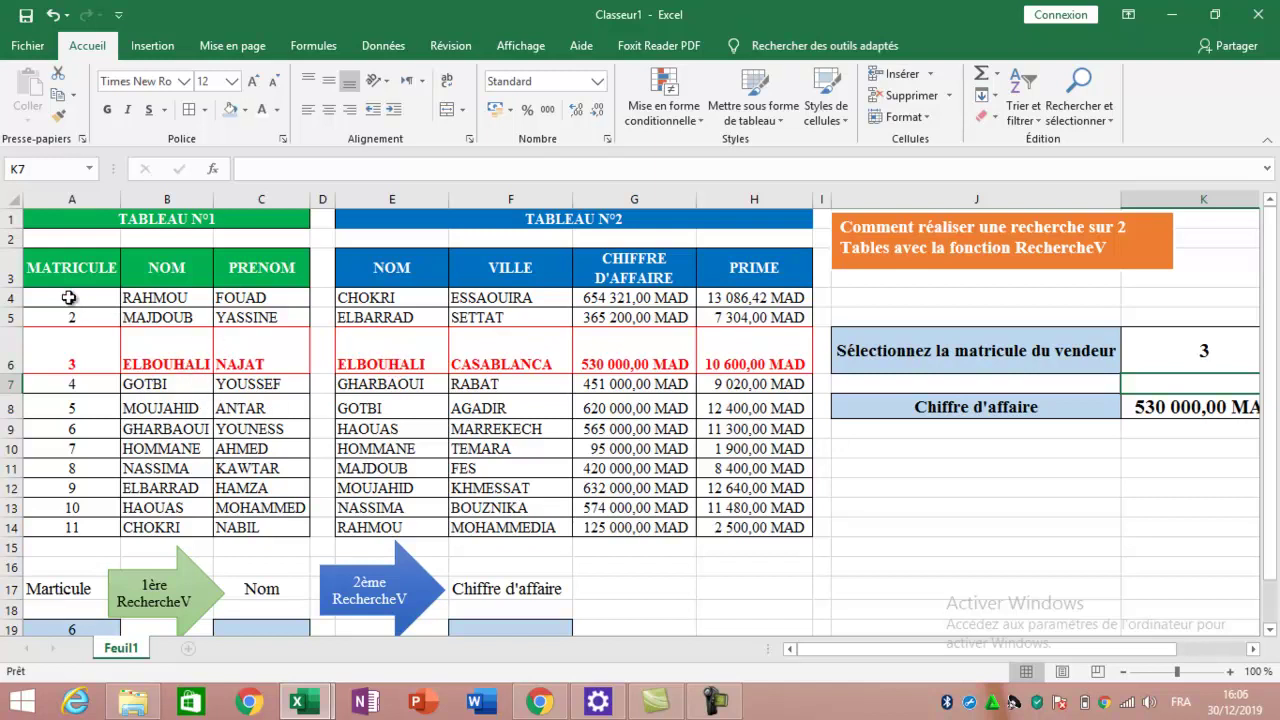
Examine the two-stage lookup diagram below the tables and the nested RECHERCHEV formula in K8
{"action": "left_click", "coordinate": [1138, 367]}
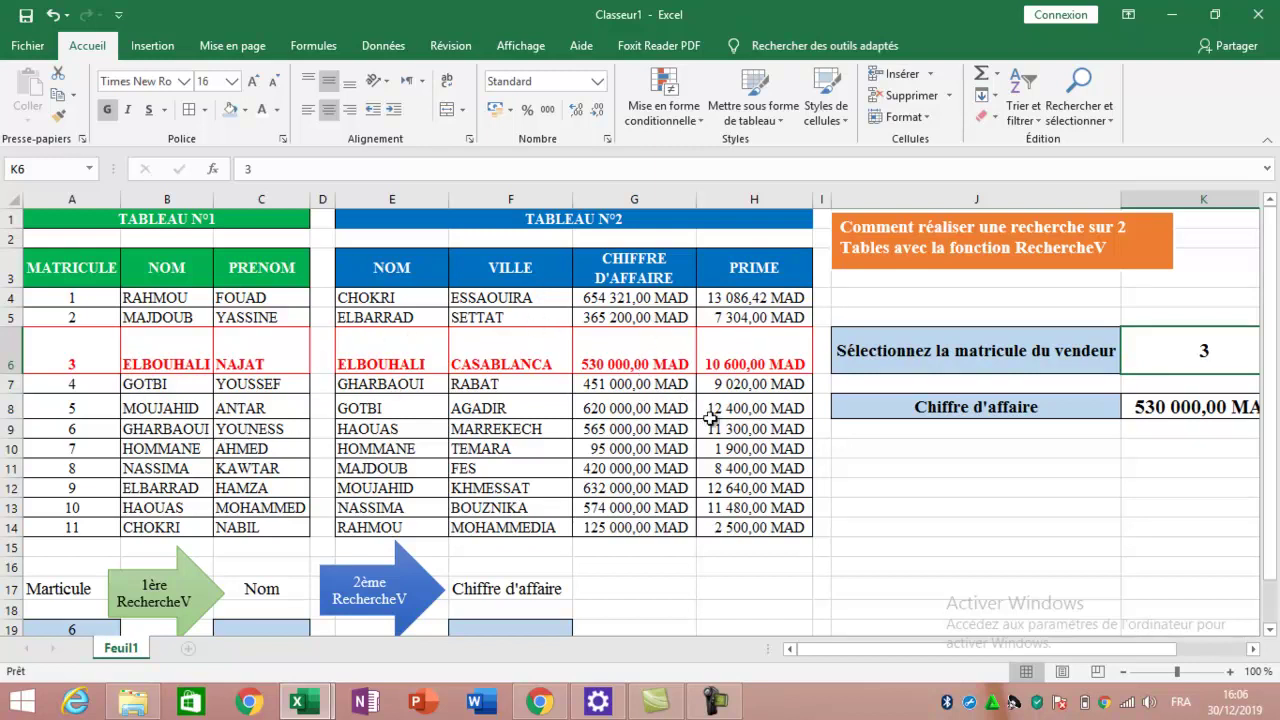
{"action": "left_click_drag", "start_coordinate": [1276, 474], "coordinate": [1272, 480]}
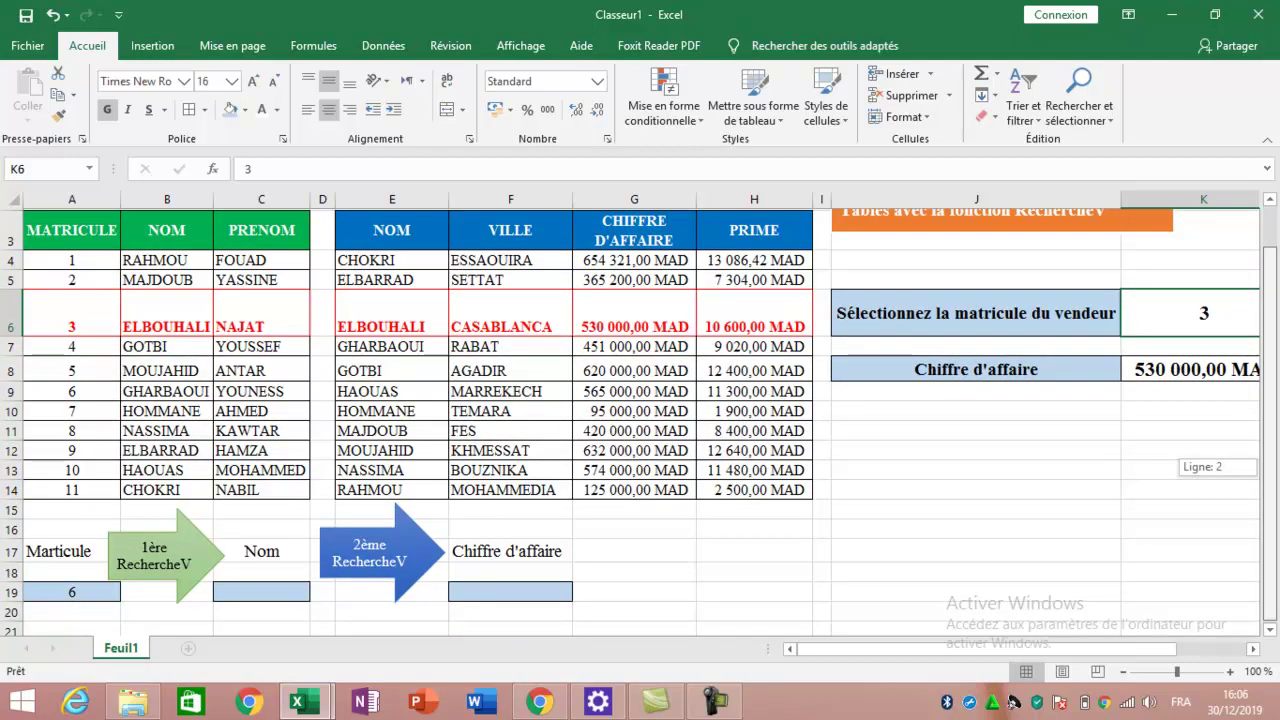
{"action": "left_click_drag", "start_coordinate": [1272, 480], "coordinate": [1278, 510]}
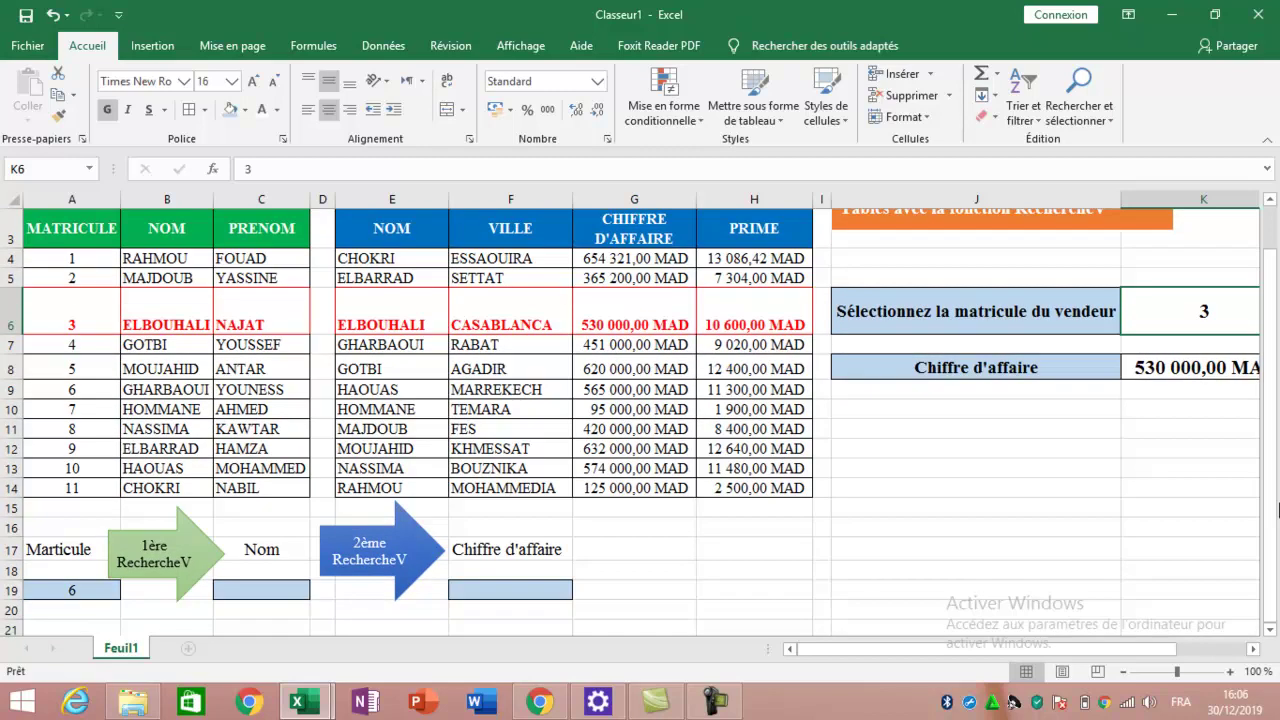
{"action": "left_click_drag", "start_coordinate": [1278, 510], "coordinate": [1272, 480]}
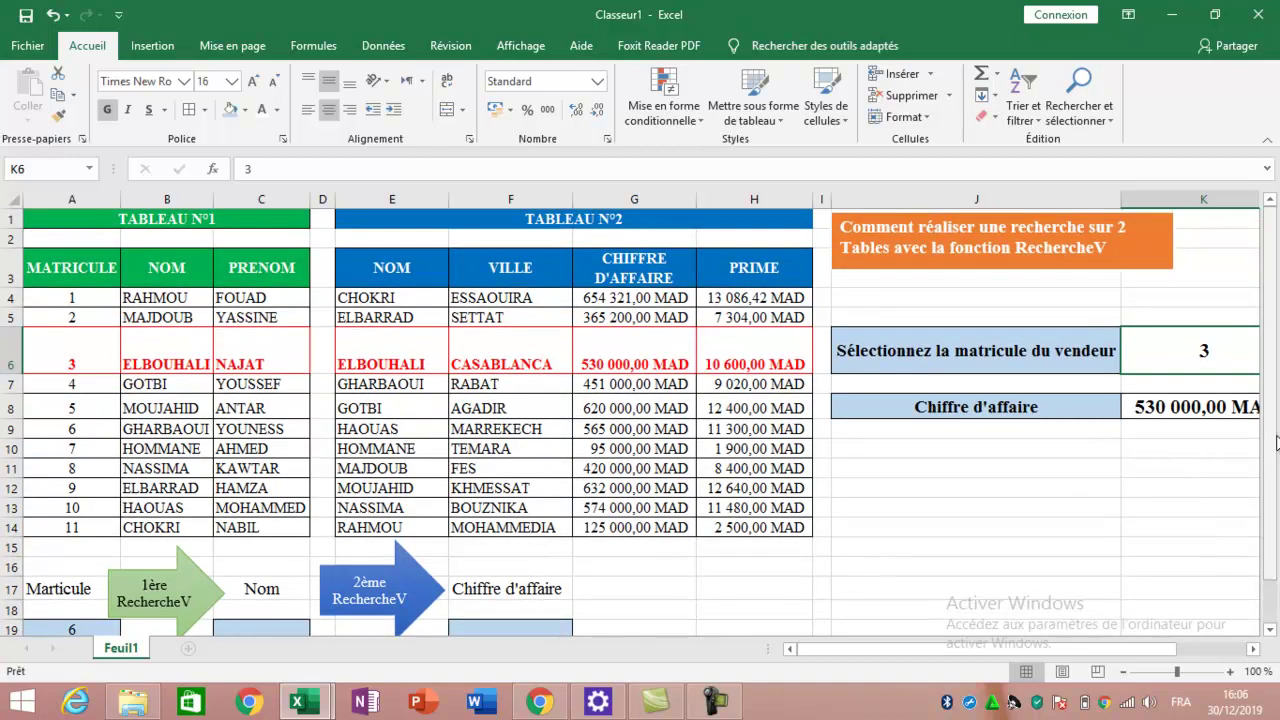
{"action": "left_click", "coordinate": [1190, 405]}
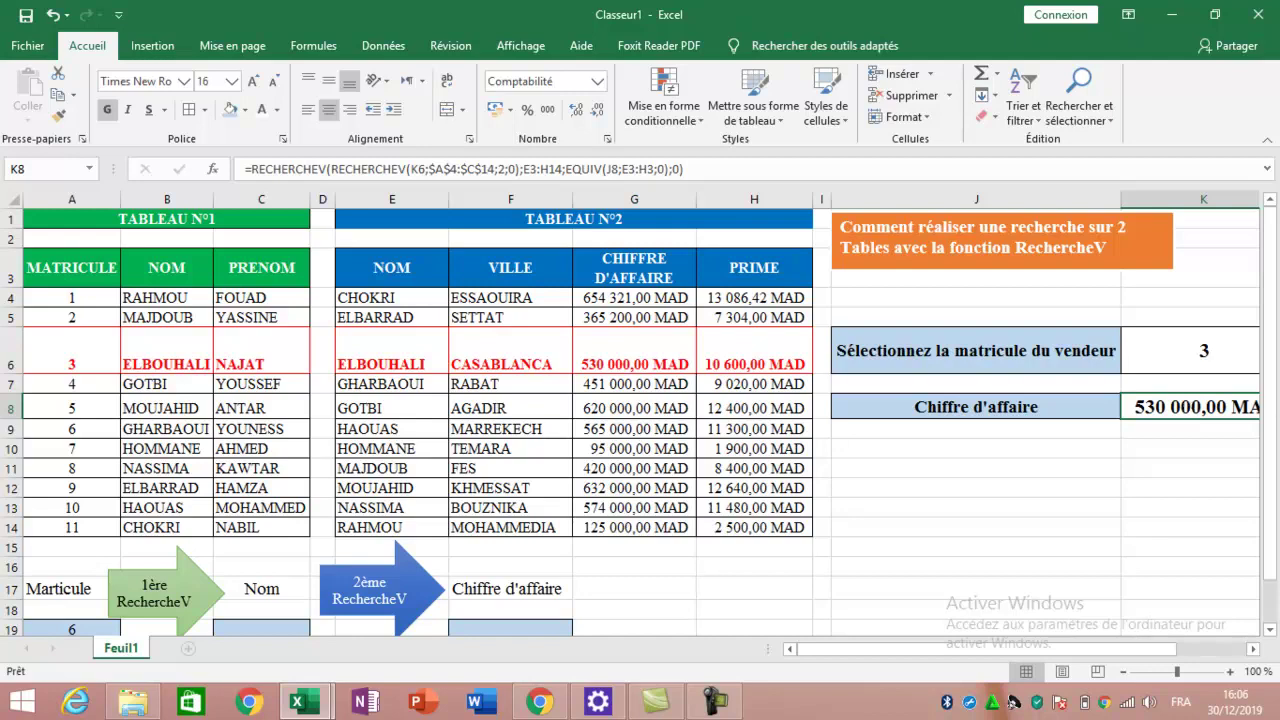
{"action": "left_click_drag", "start_coordinate": [1272, 480], "coordinate": [1272, 494]}
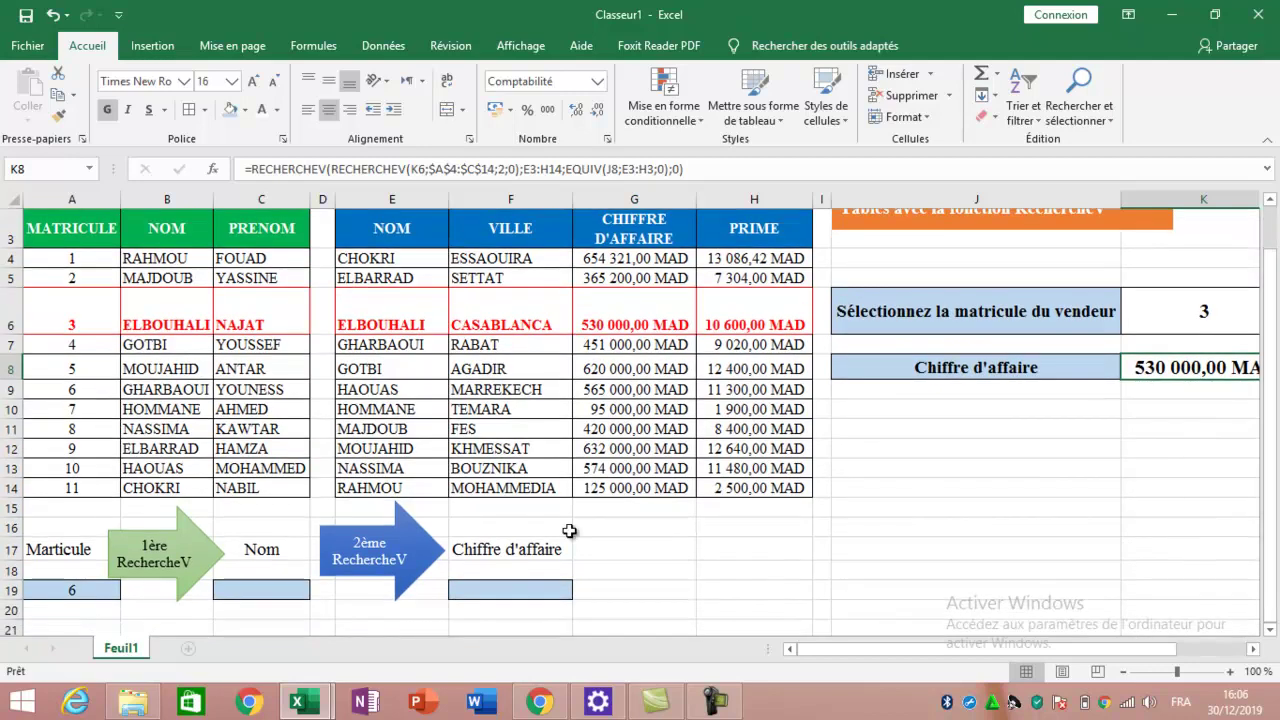
Set the Marticule value in A19 to 3
{"action": "left_click", "coordinate": [245, 593]}
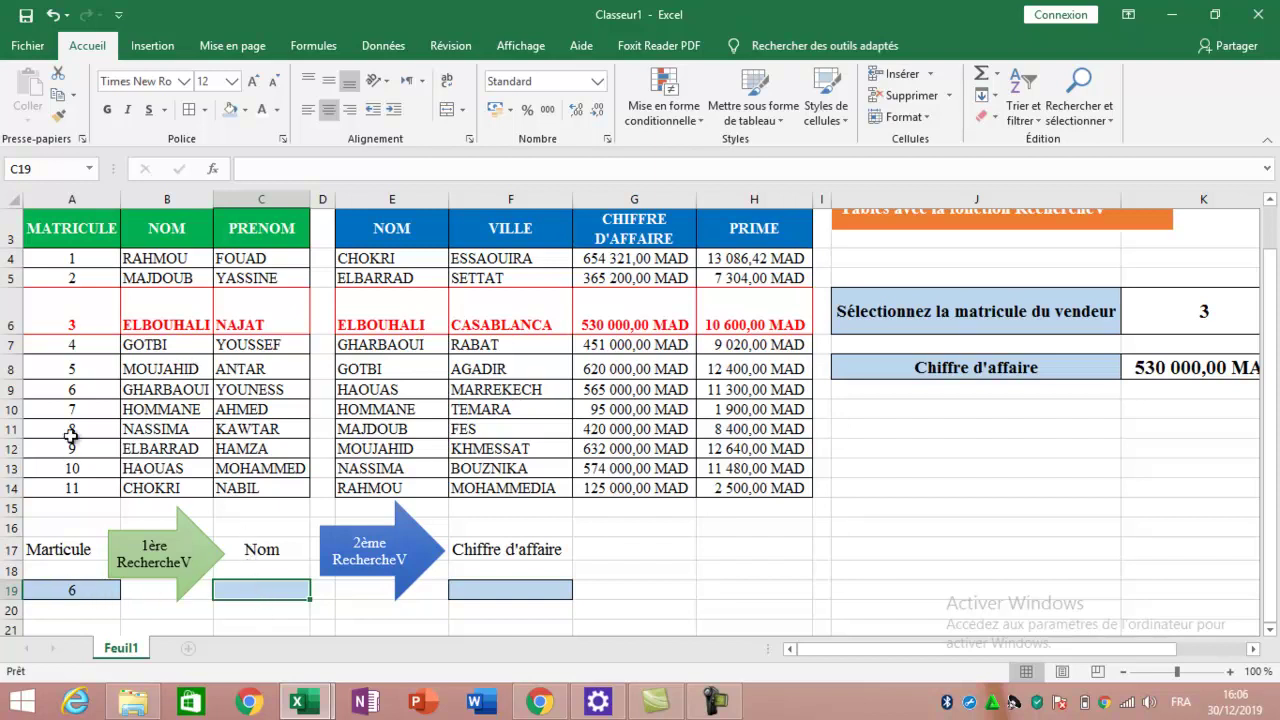
{"action": "left_click", "coordinate": [72, 585]}
{"action": "type", "text": "3"}
{"action": "key", "text": "Return"}
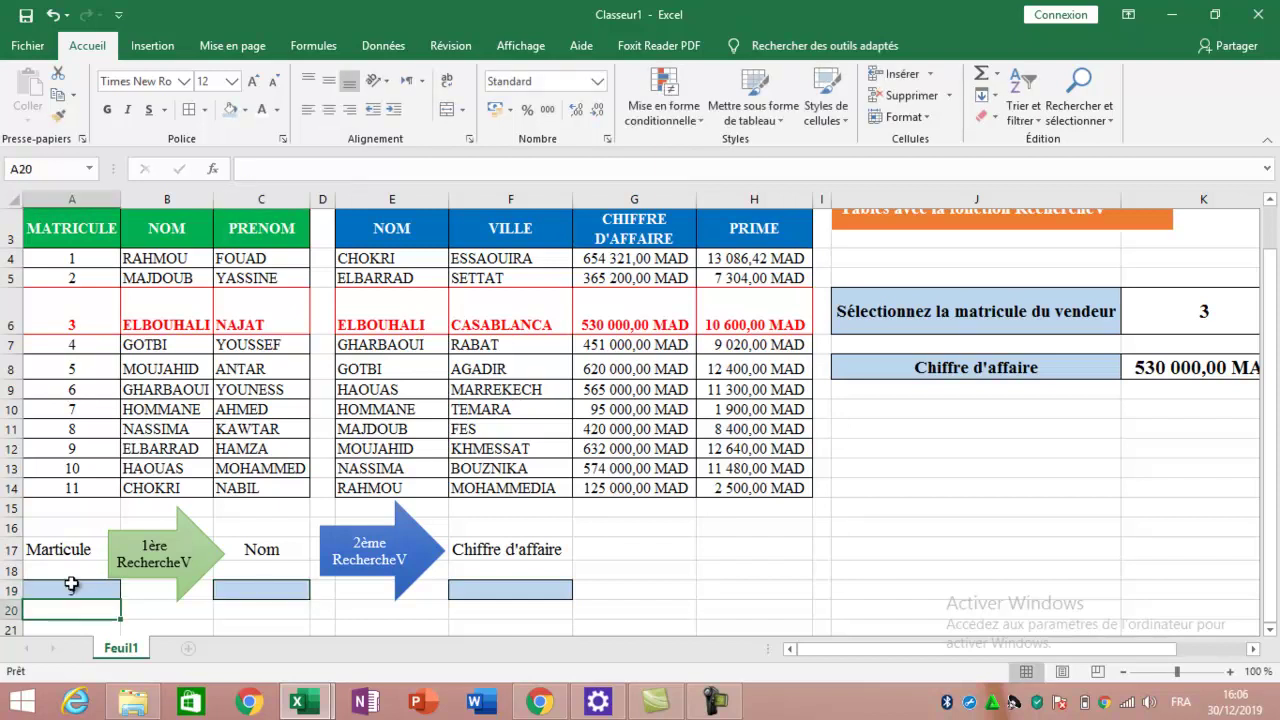
Enter the matching vendor's surname in C19 and a Chiffre d'affaire of 530 000 in F19 by hand
{"action": "left_click", "coordinate": [258, 595]}
{"action": "type", "text": "e"}
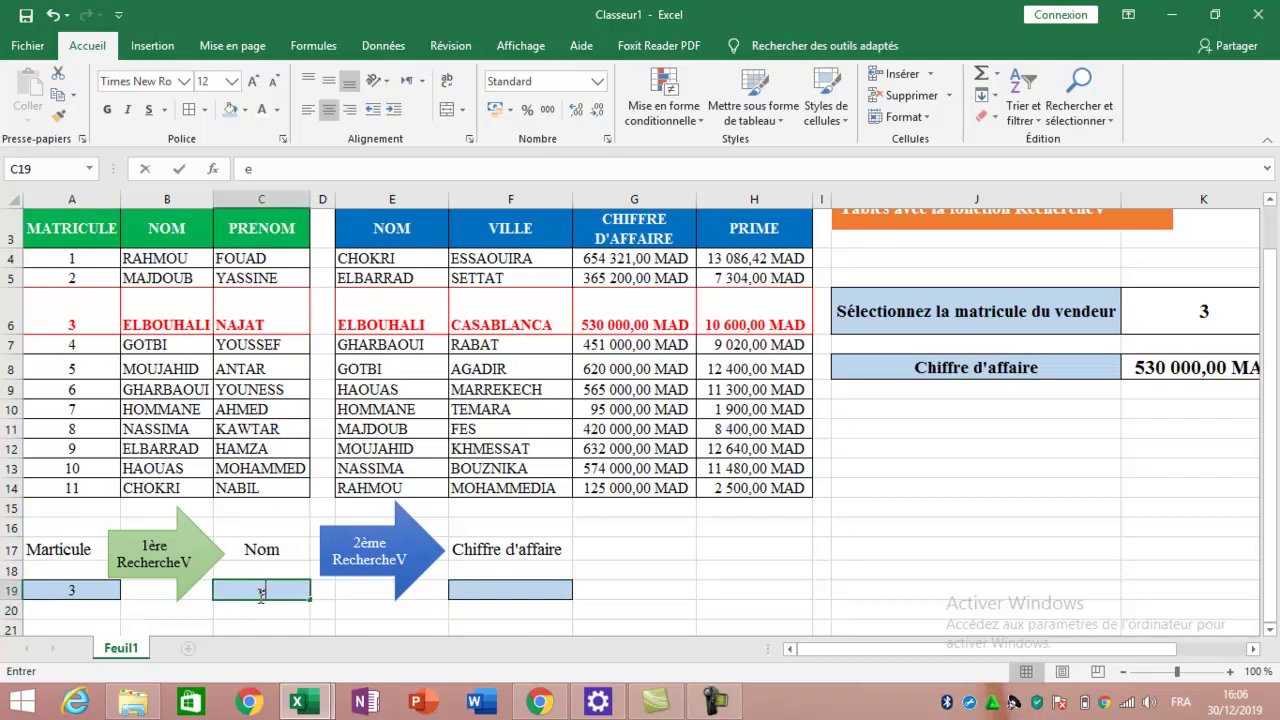
{"action": "type", "text": "lLBOUHALI"}
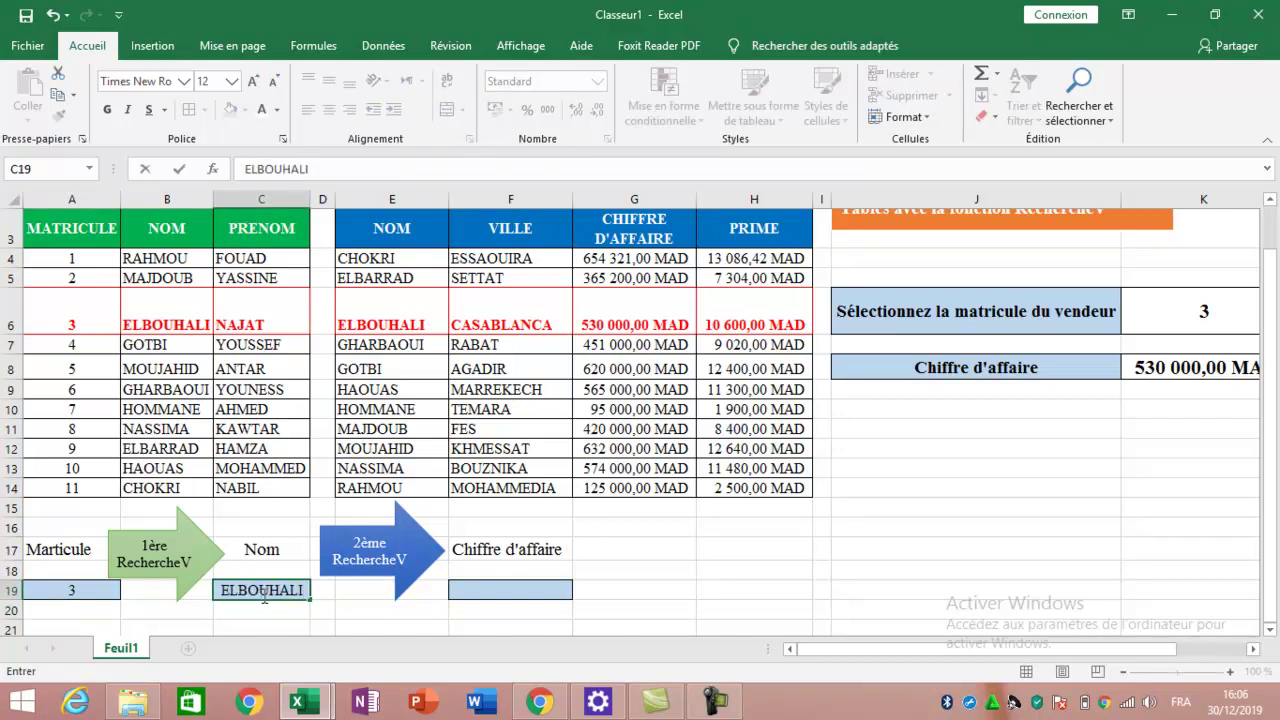
{"action": "left_click", "coordinate": [531, 598]}
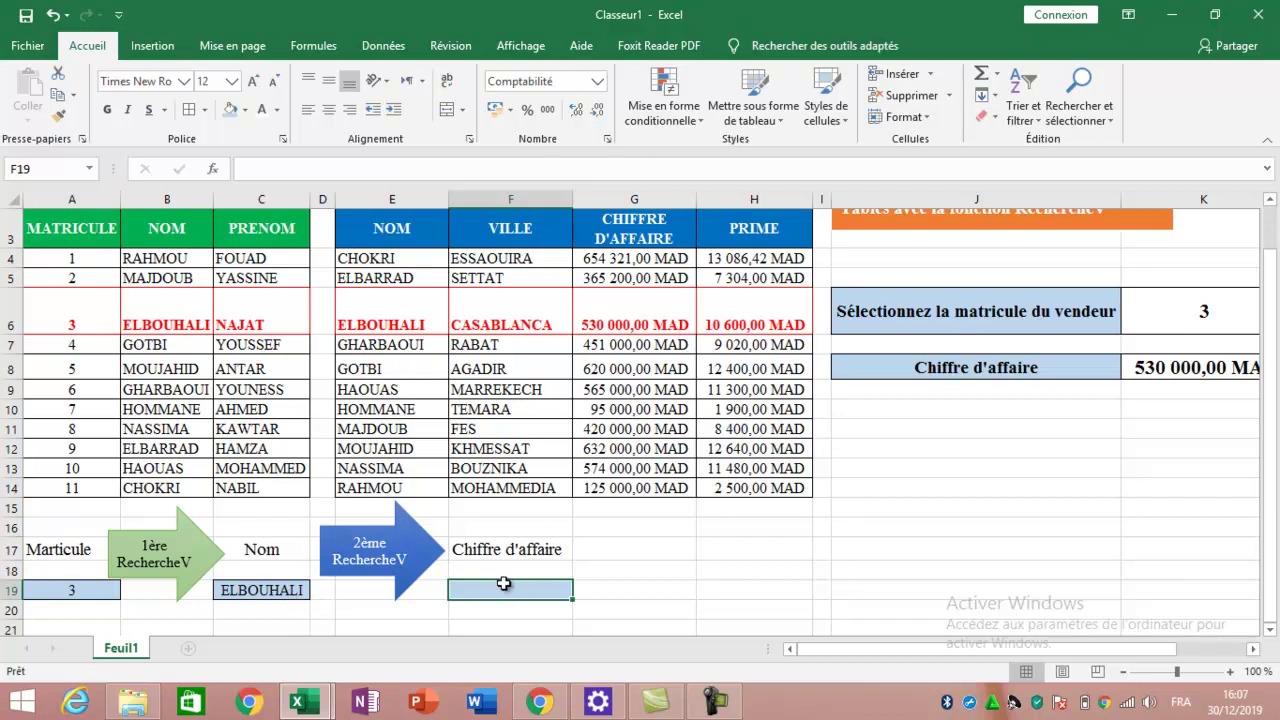
{"action": "type", "text": "53"}
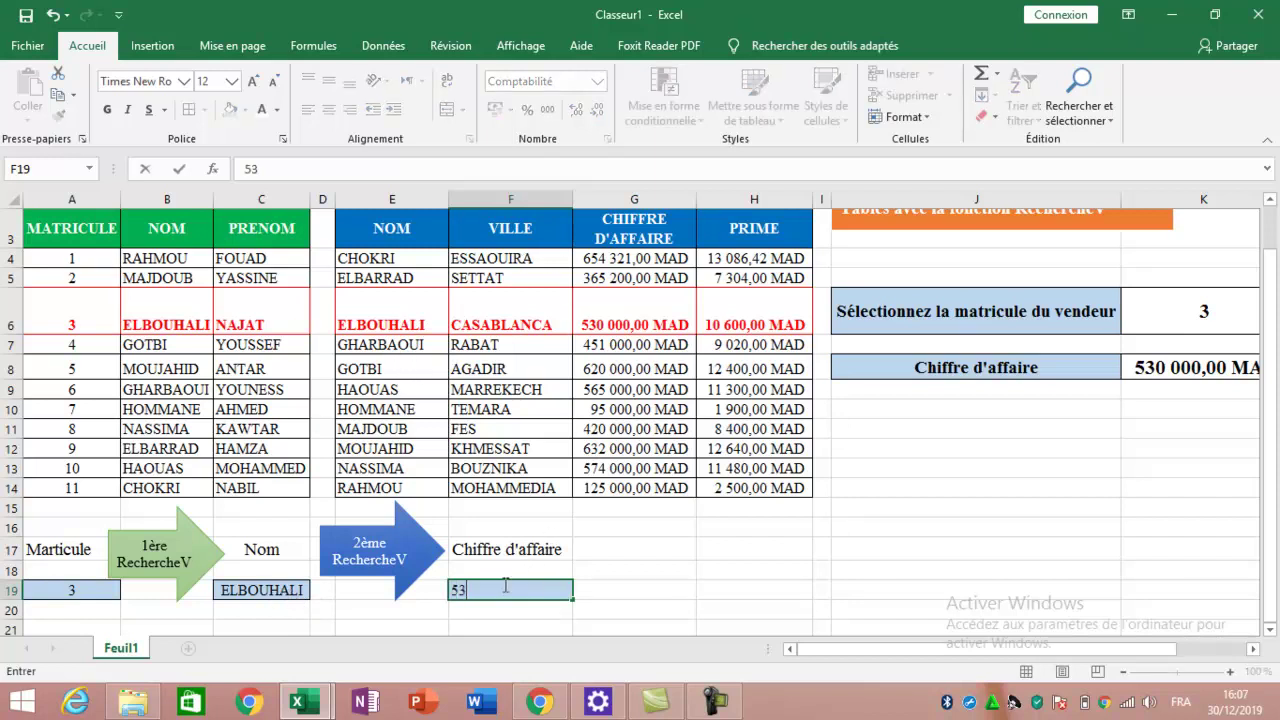
{"action": "type", "text": "0 000"}
{"action": "key", "text": "Return"}
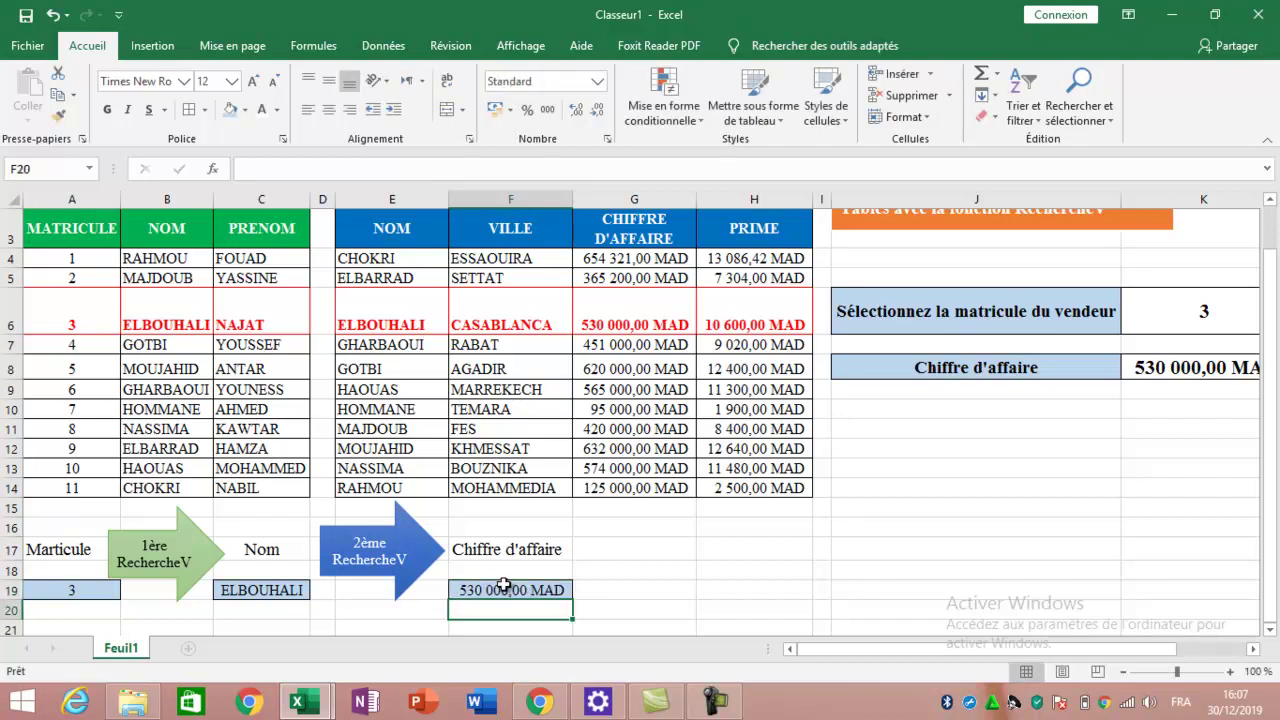
Clear the hand-entered values from C19:F19
{"action": "left_click_drag", "start_coordinate": [504, 585], "coordinate": [259, 586]}
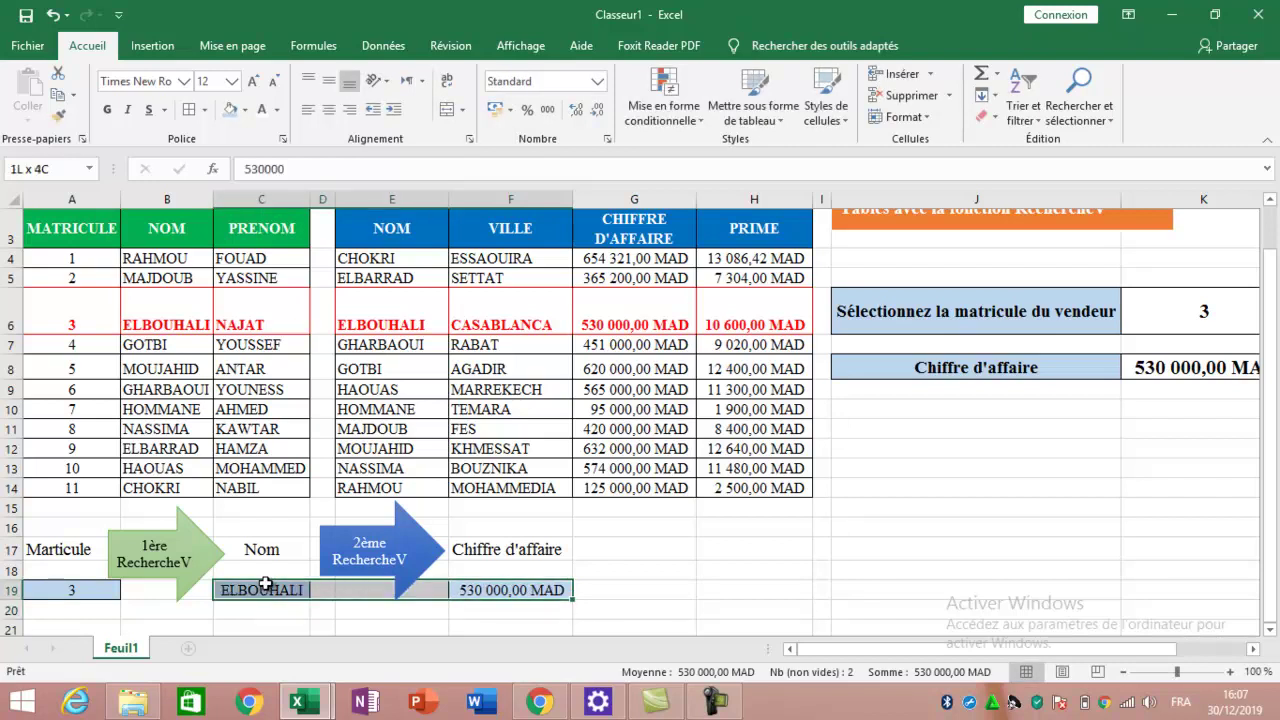
{"action": "key", "text": "Delete"}
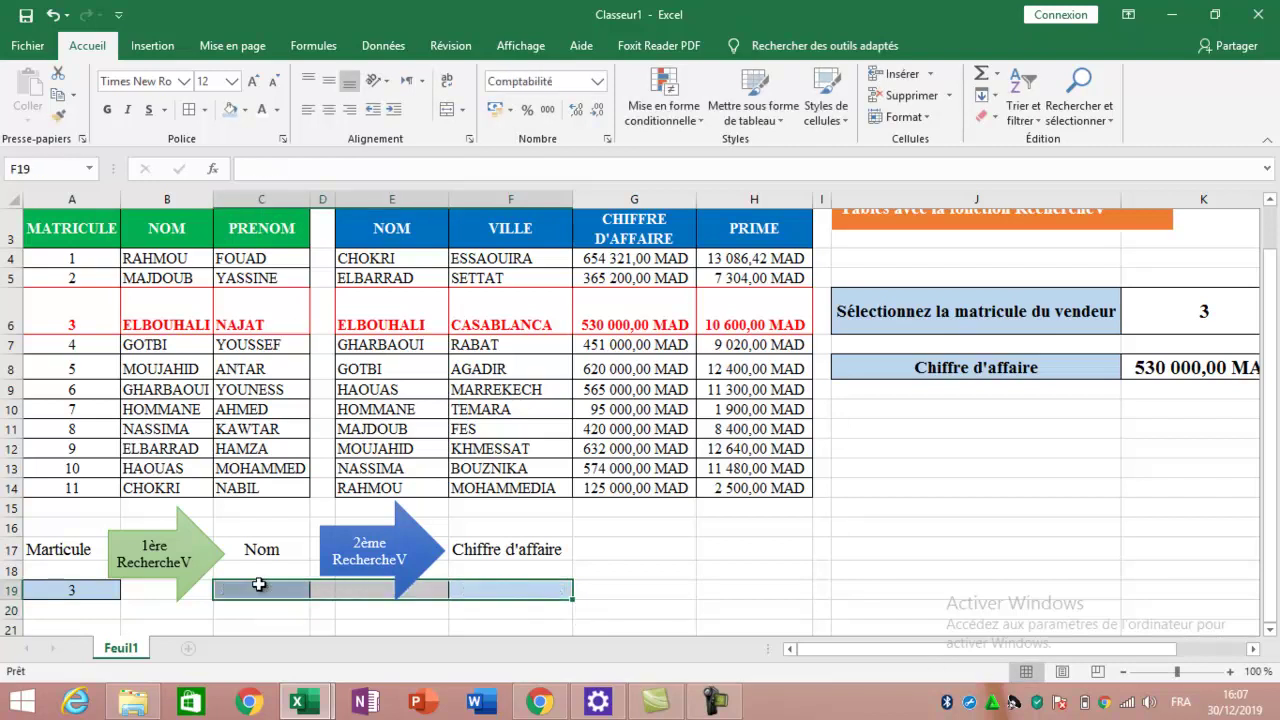
Begin a RECHERCHEV formula in C19 with A19 as the lookup value
{"action": "left_click", "coordinate": [259, 585]}
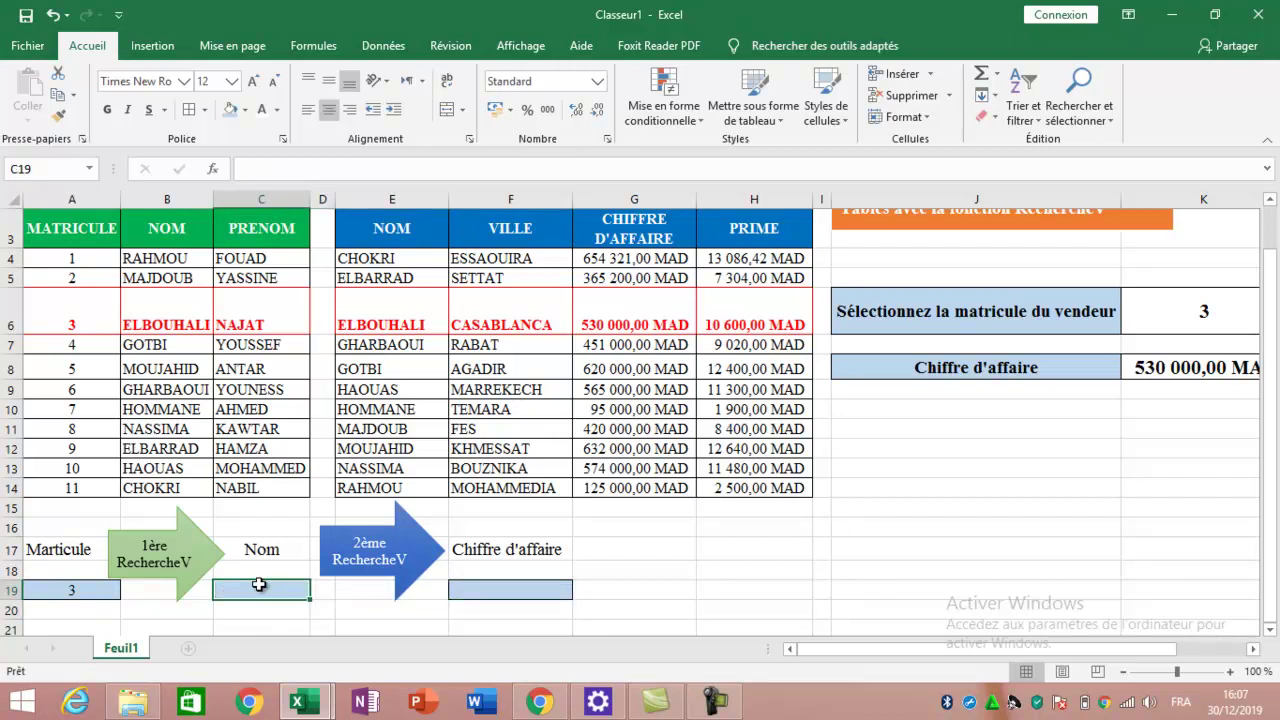
{"action": "type", "text": "+RE"}
{"action": "key", "text": "BackSpace"}
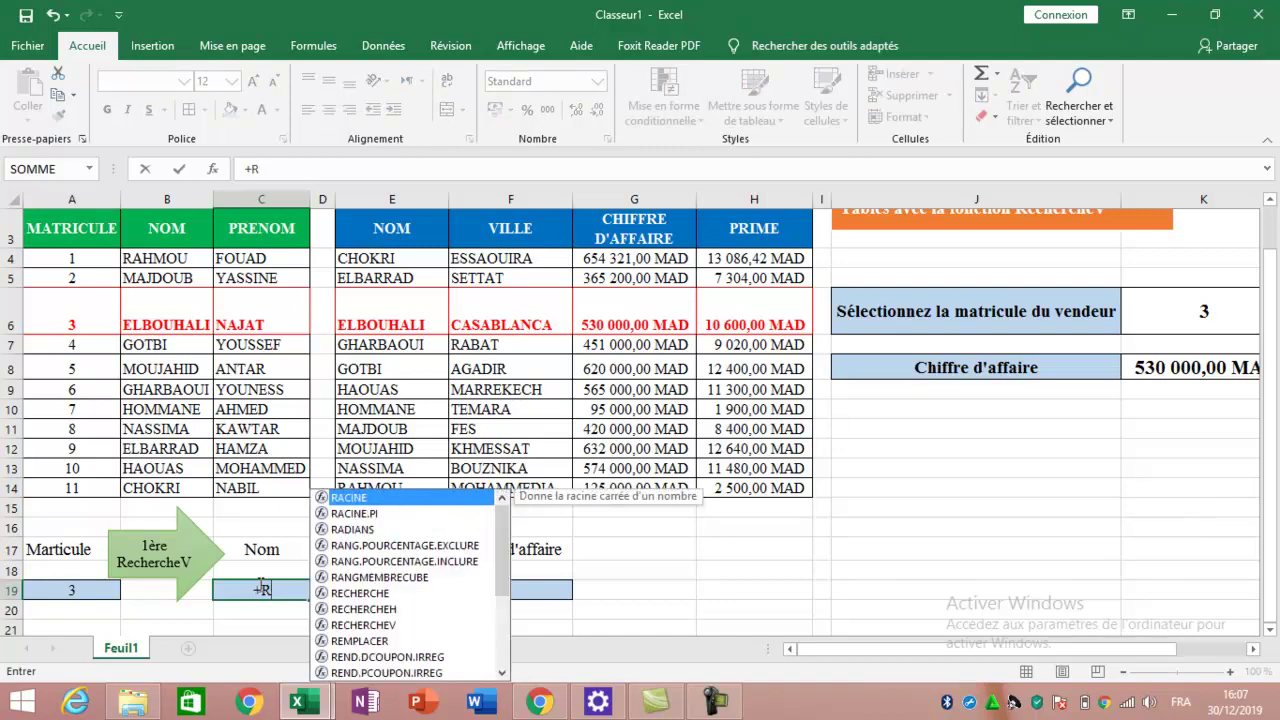
{"action": "key", "text": "BackSpace"}
{"action": "key", "text": "BackSpace"}
{"action": "type", "text": "=re"}
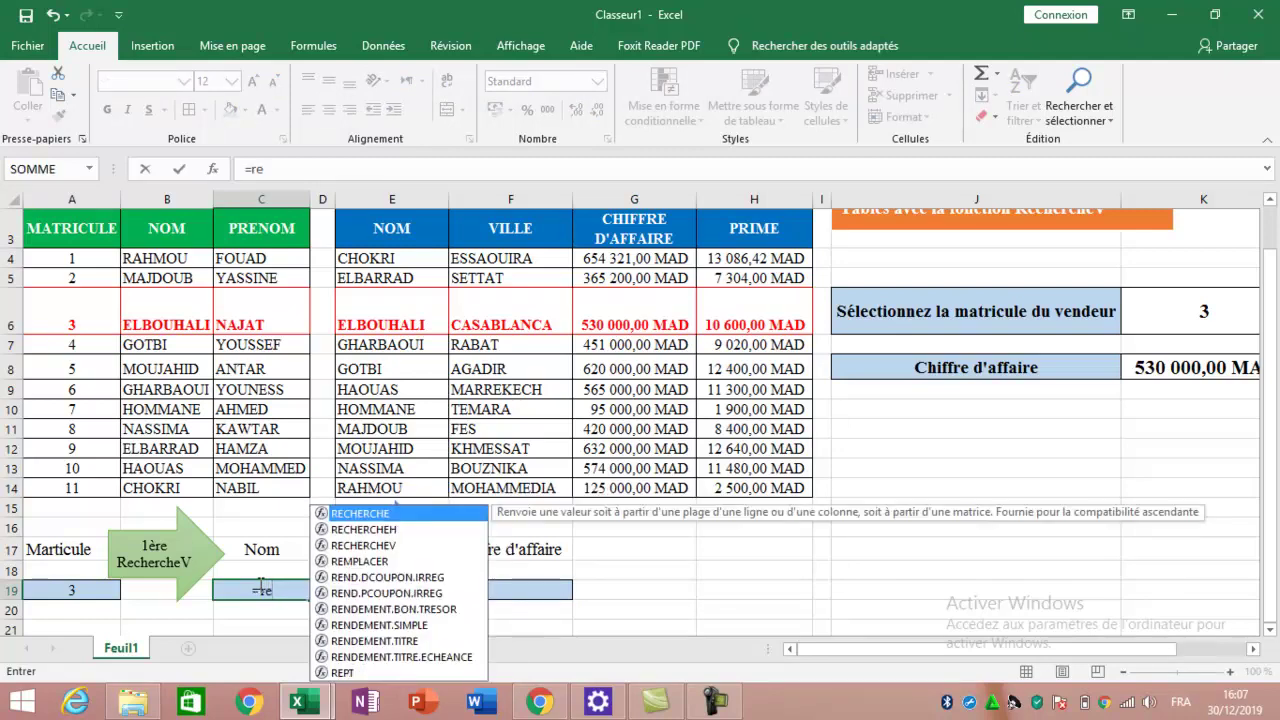
{"action": "type", "text": "cherchev"}
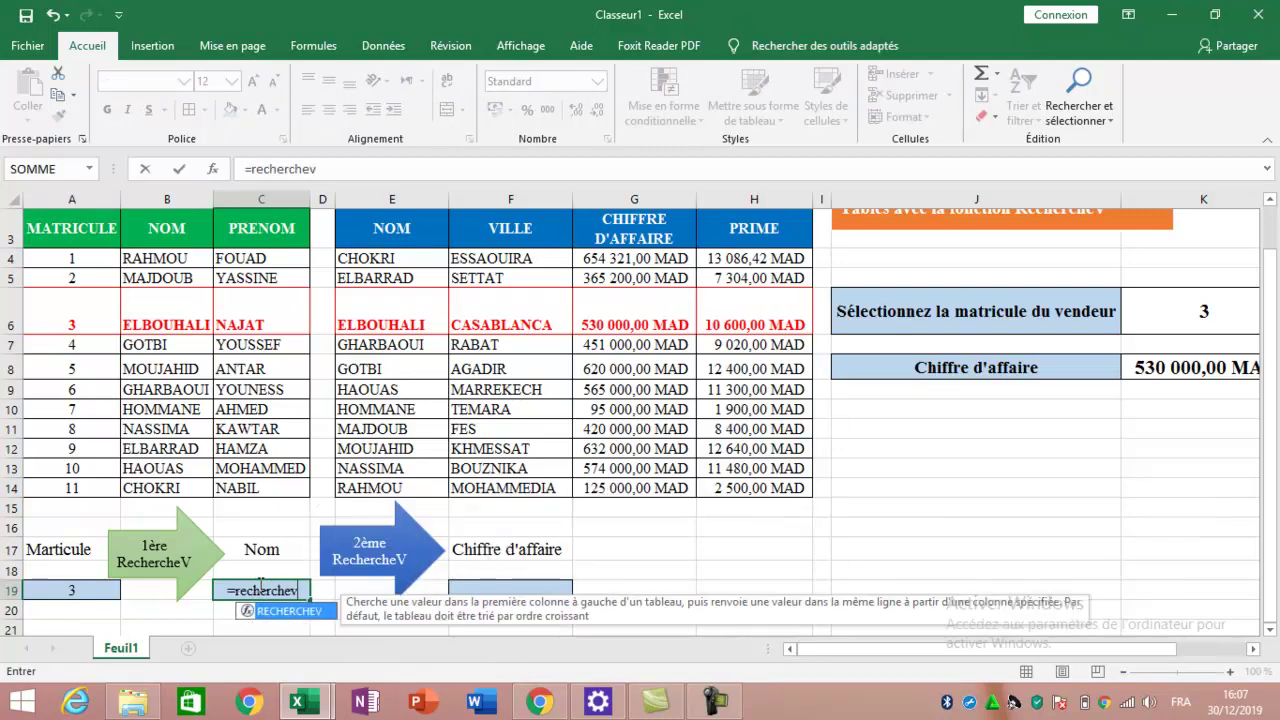
{"action": "type", "text": "("}
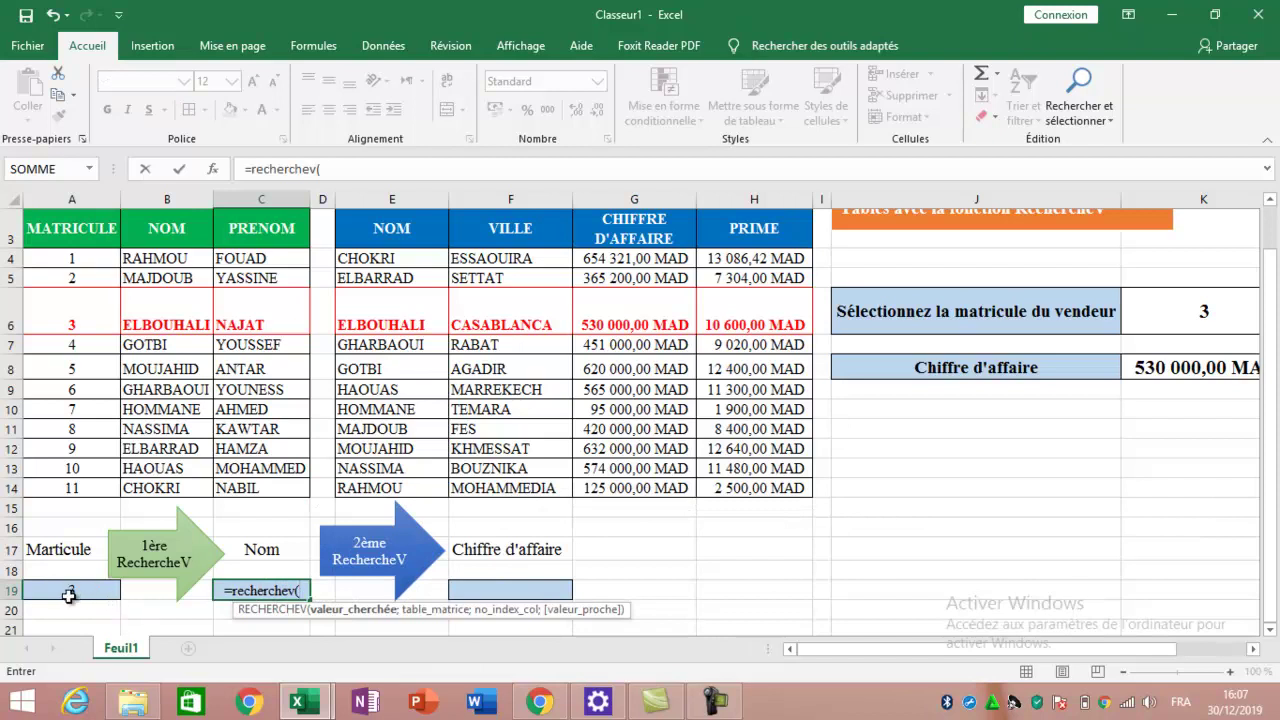
{"action": "left_click", "coordinate": [69, 594]}
{"action": "type", "text": ";"}
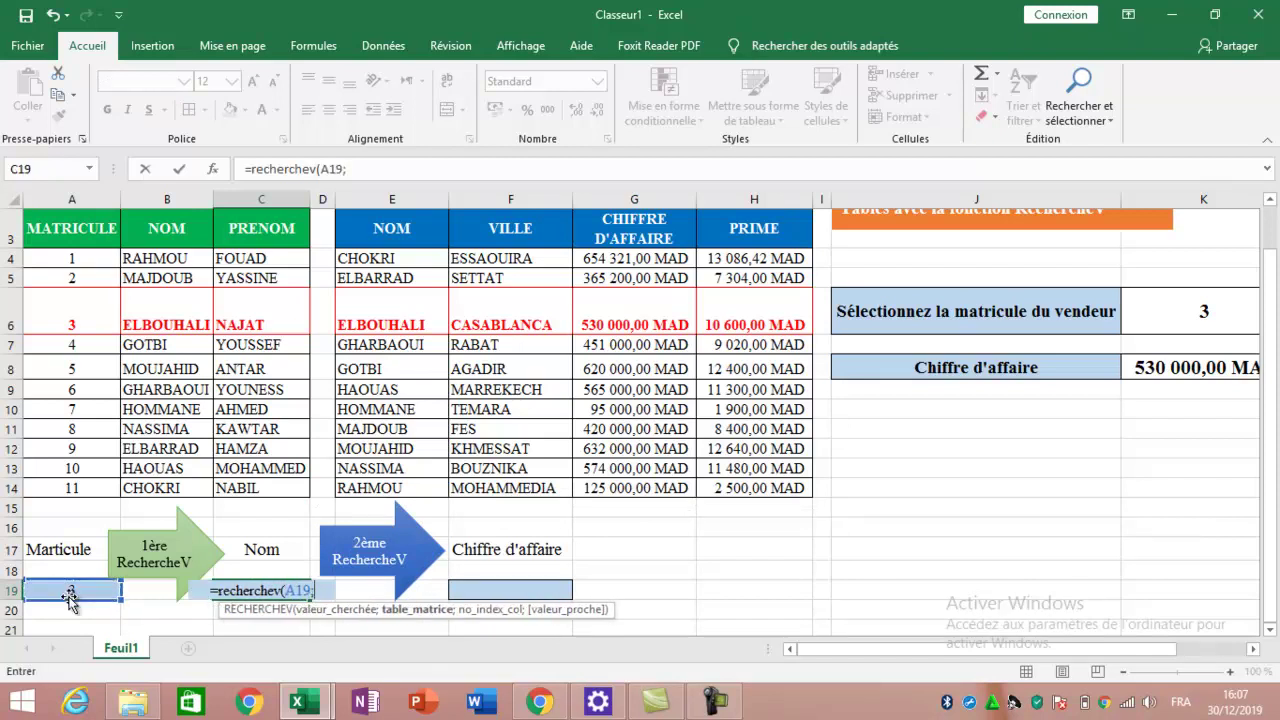
{"action": "left_click_drag", "start_coordinate": [89, 229], "coordinate": [283, 488]}
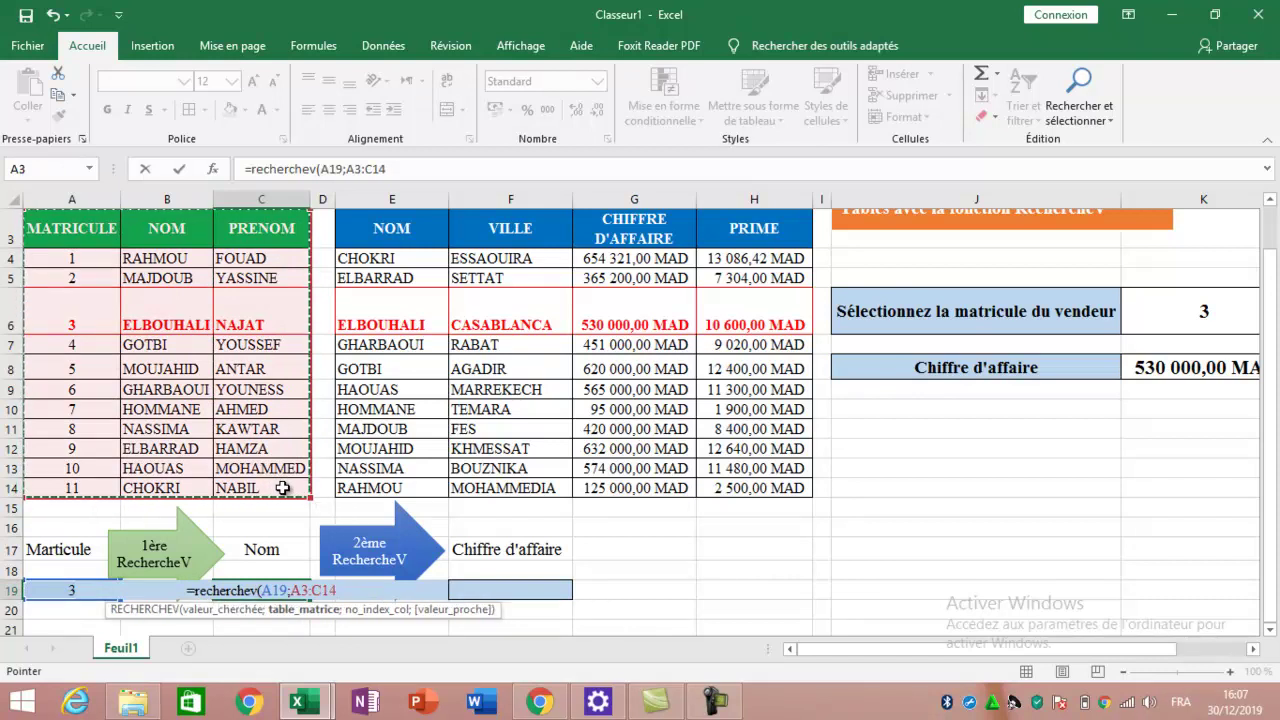
{"action": "key", "text": "F8"}
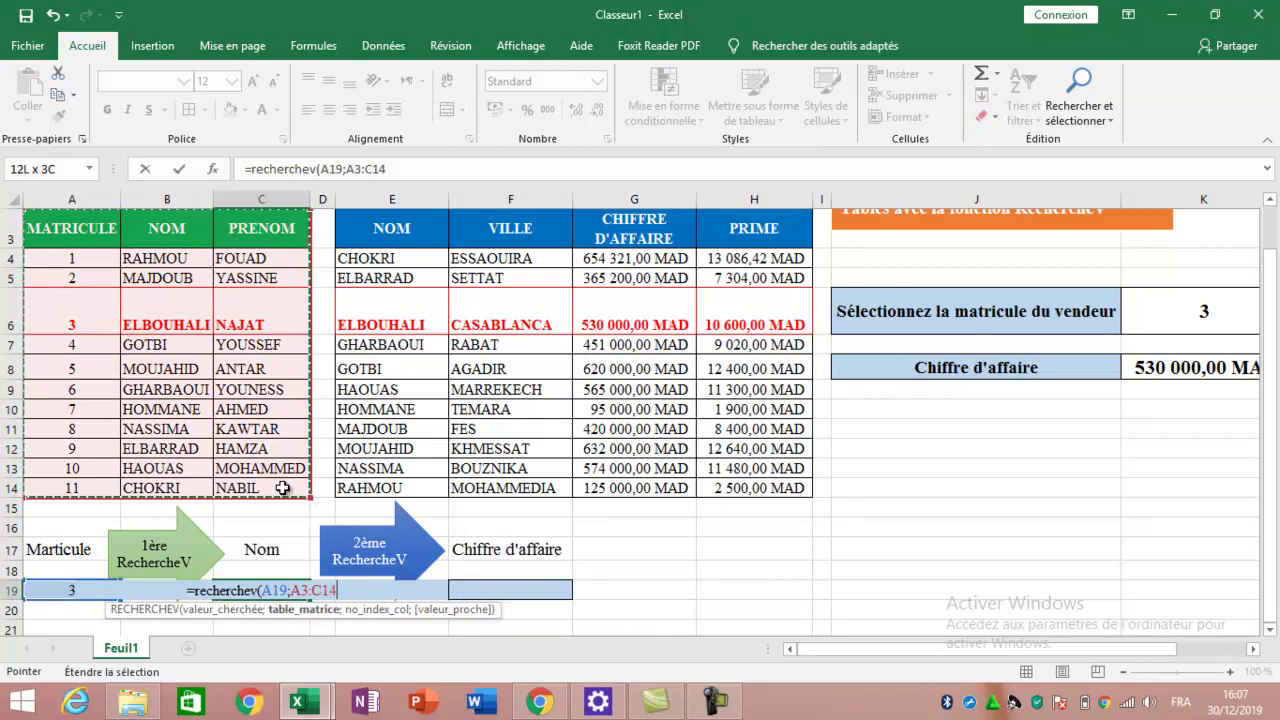
{"action": "key", "text": "BackSpace"}
{"action": "key", "text": "BackSpace"}
{"action": "key", "text": "BackSpace"}
{"action": "key", "text": "BackSpace"}
{"action": "key", "text": "BackSpace"}
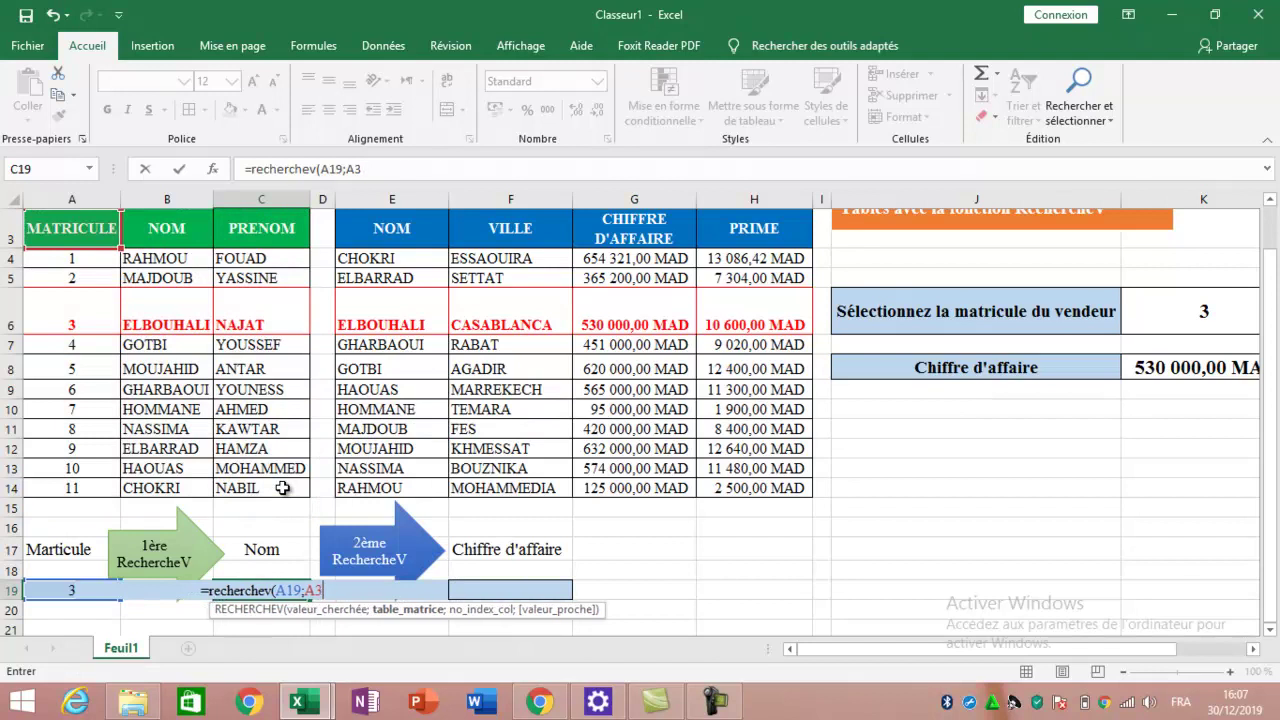
{"action": "key", "text": "BackSpace"}
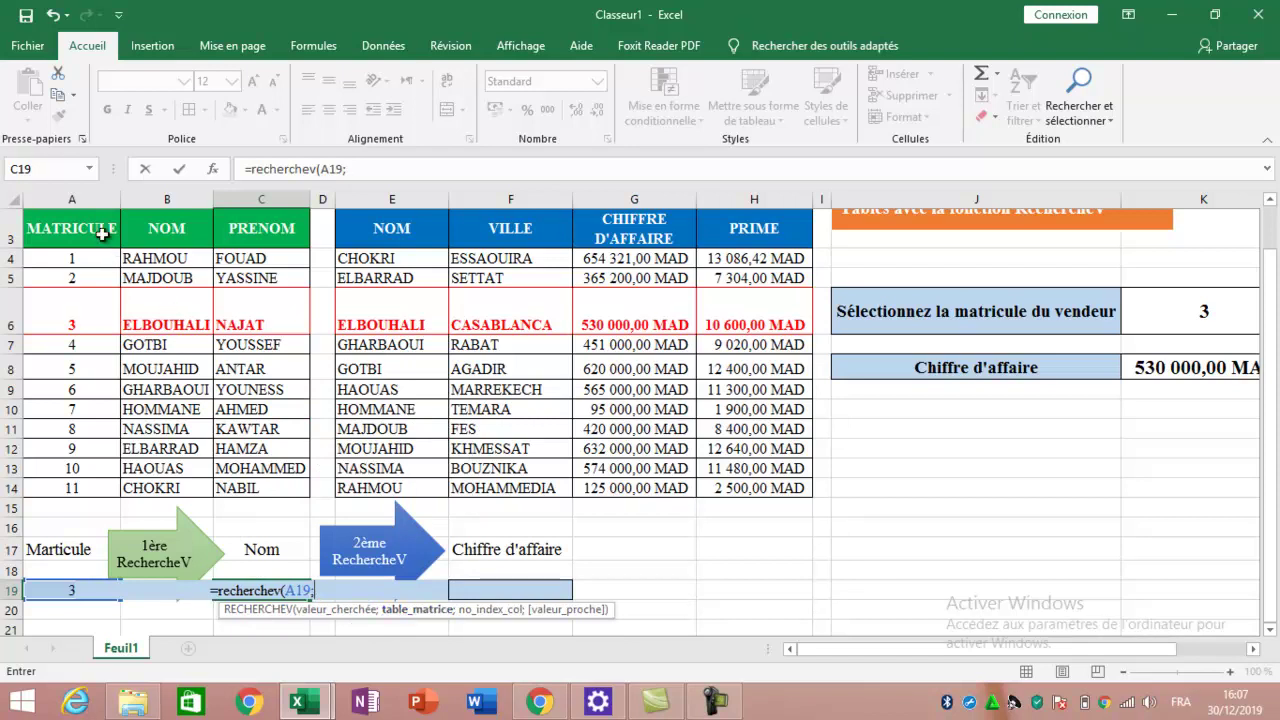
Complete the RECHERCHEV formula in C19 with table A3:C14, column index 2 and exact match 0
{"action": "left_click_drag", "start_coordinate": [100, 233], "coordinate": [279, 487]}
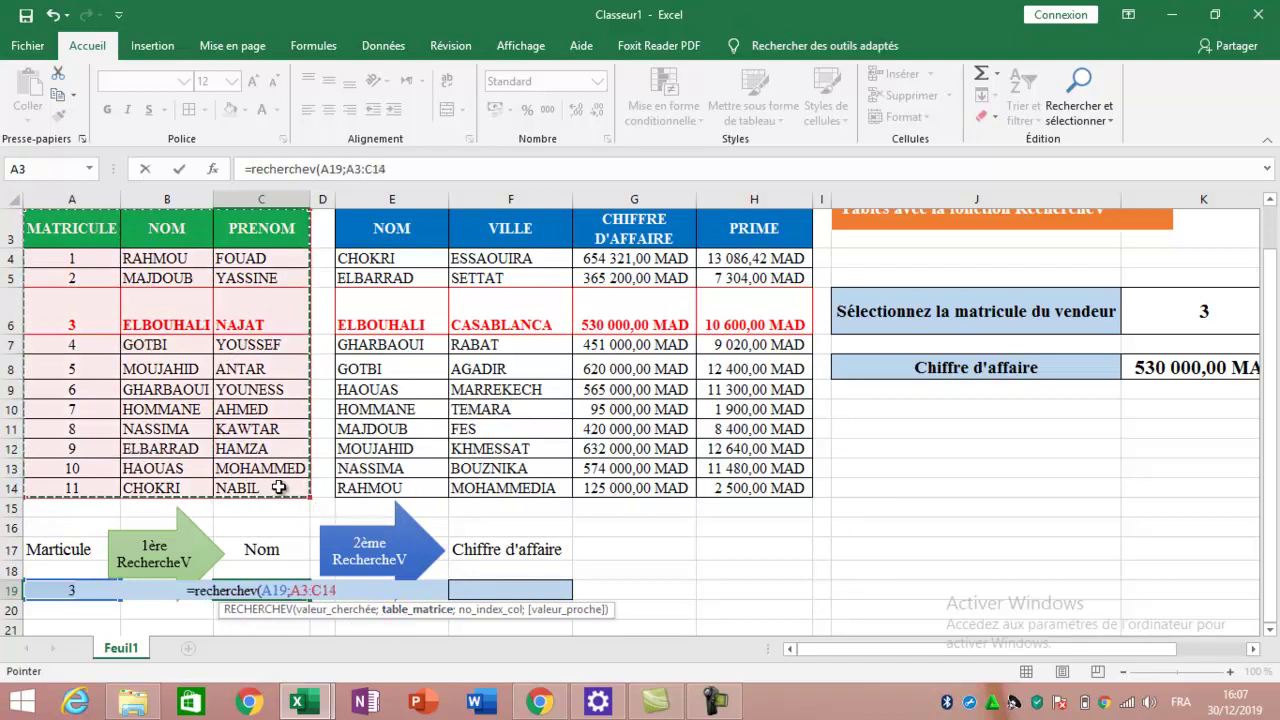
{"action": "type", "text": ";"}
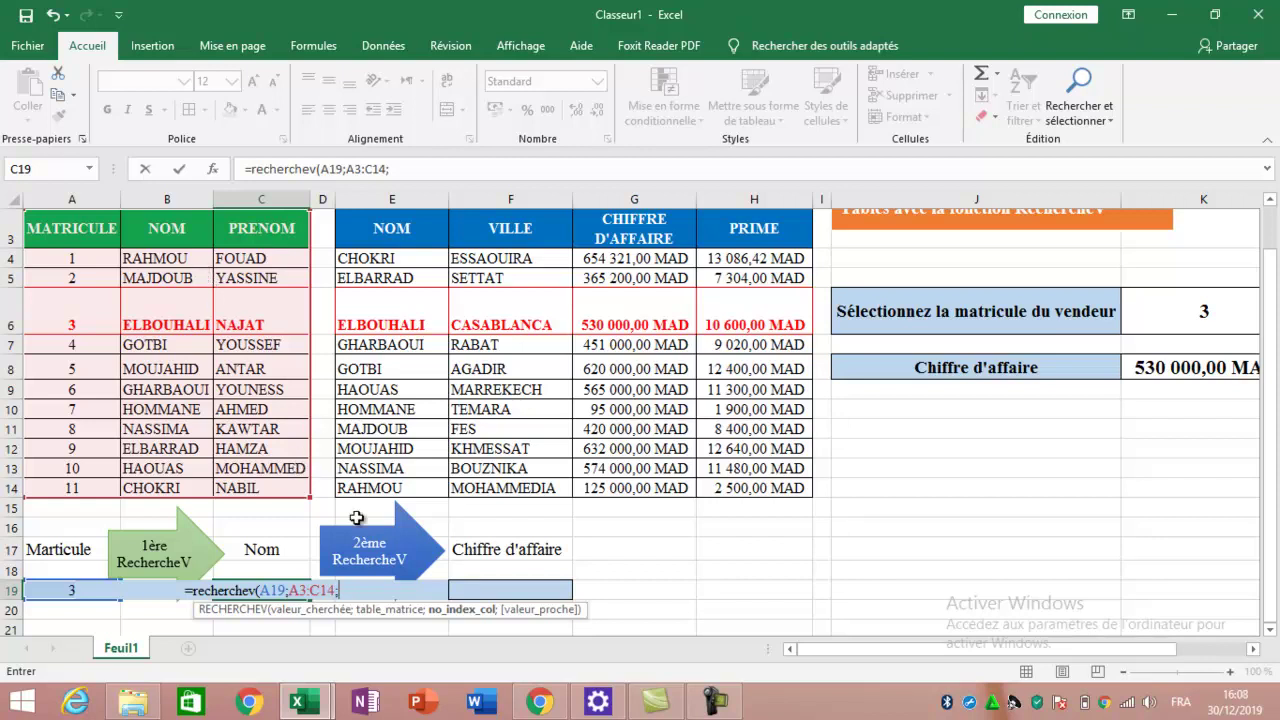
{"action": "type", "text": "2;0"}
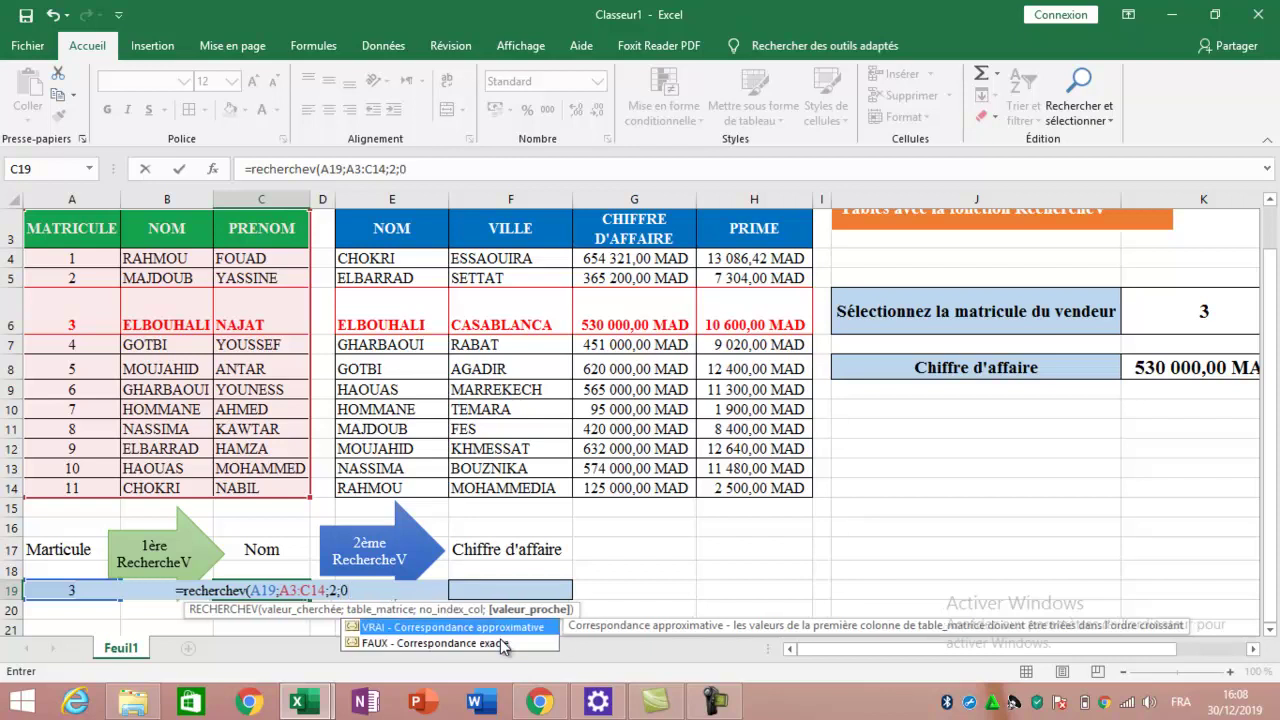
{"action": "double_click", "coordinate": [500, 639]}
{"action": "key", "text": "Return"}
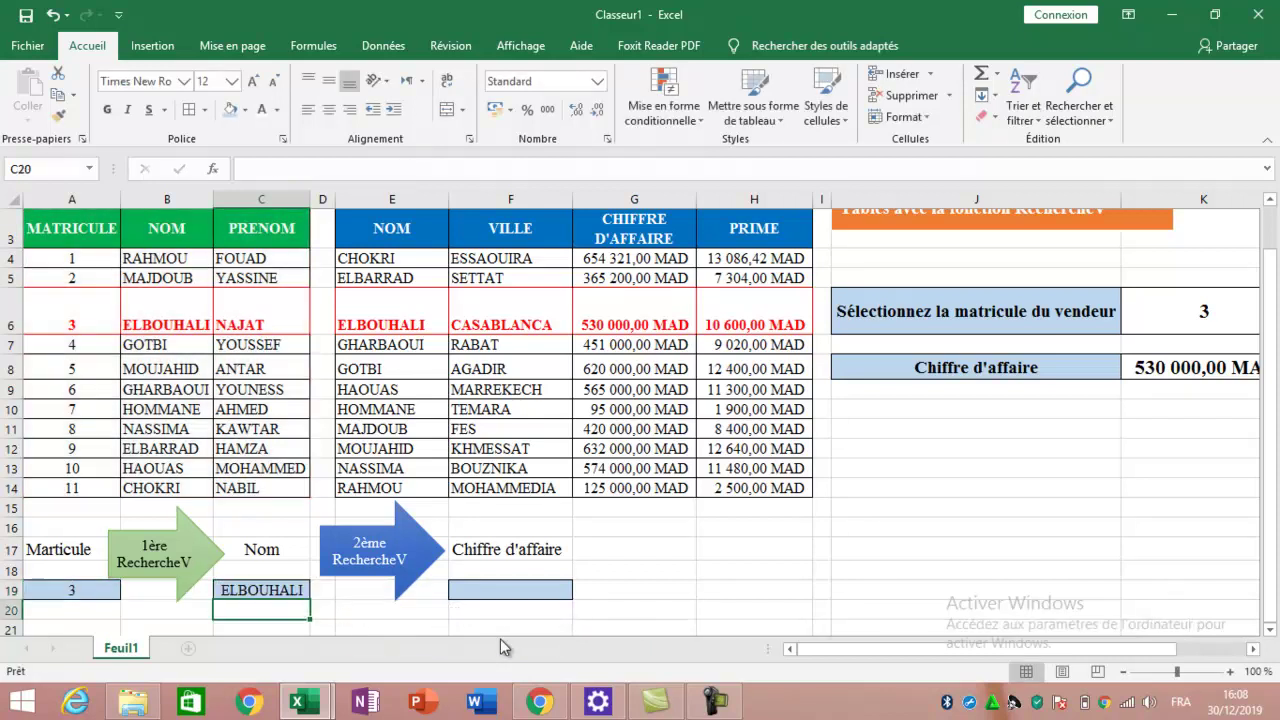
Test the name lookup by setting the Marticule value in A19 to 5
{"action": "left_click", "coordinate": [258, 589]}
{"action": "left_click", "coordinate": [88, 593]}
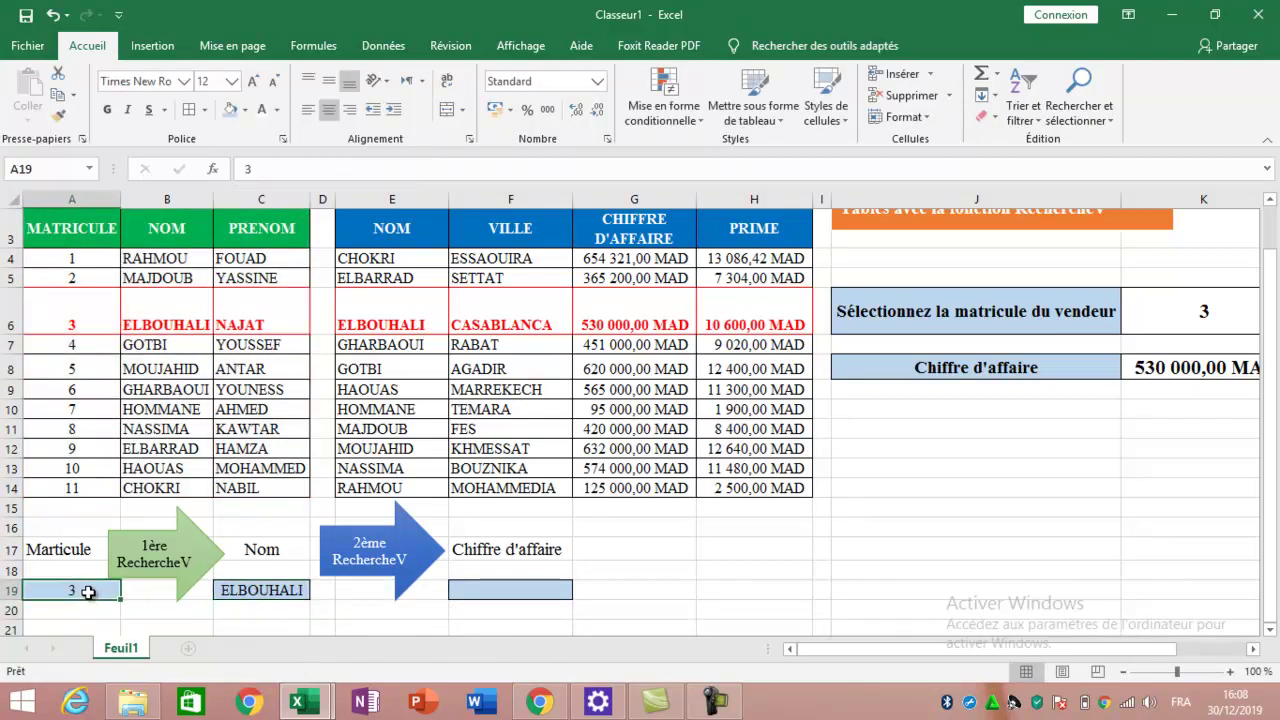
{"action": "type", "text": "5"}
{"action": "key", "text": "Return"}
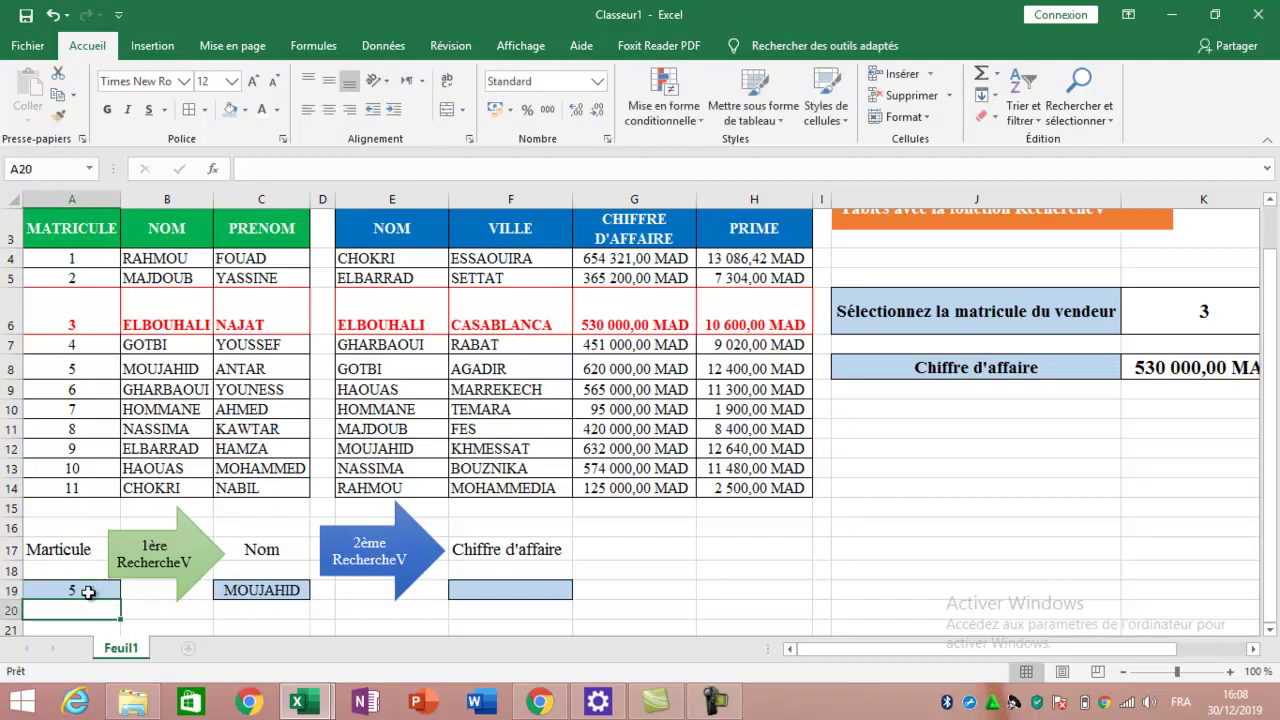
{"action": "left_click", "coordinate": [88, 593]}
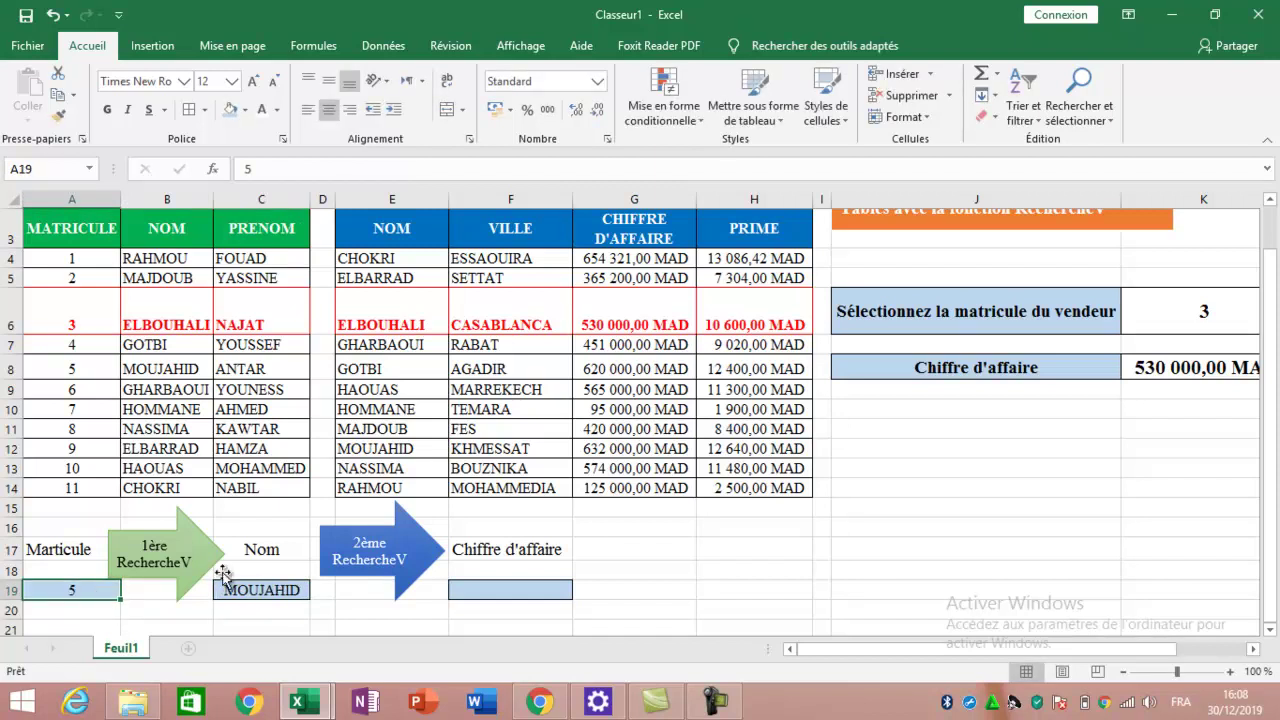
Enter a RECHERCHEV formula in F19 that looks up C19 in E3:H14 with column index 3 and exact match 0
{"action": "left_click", "coordinate": [512, 594]}
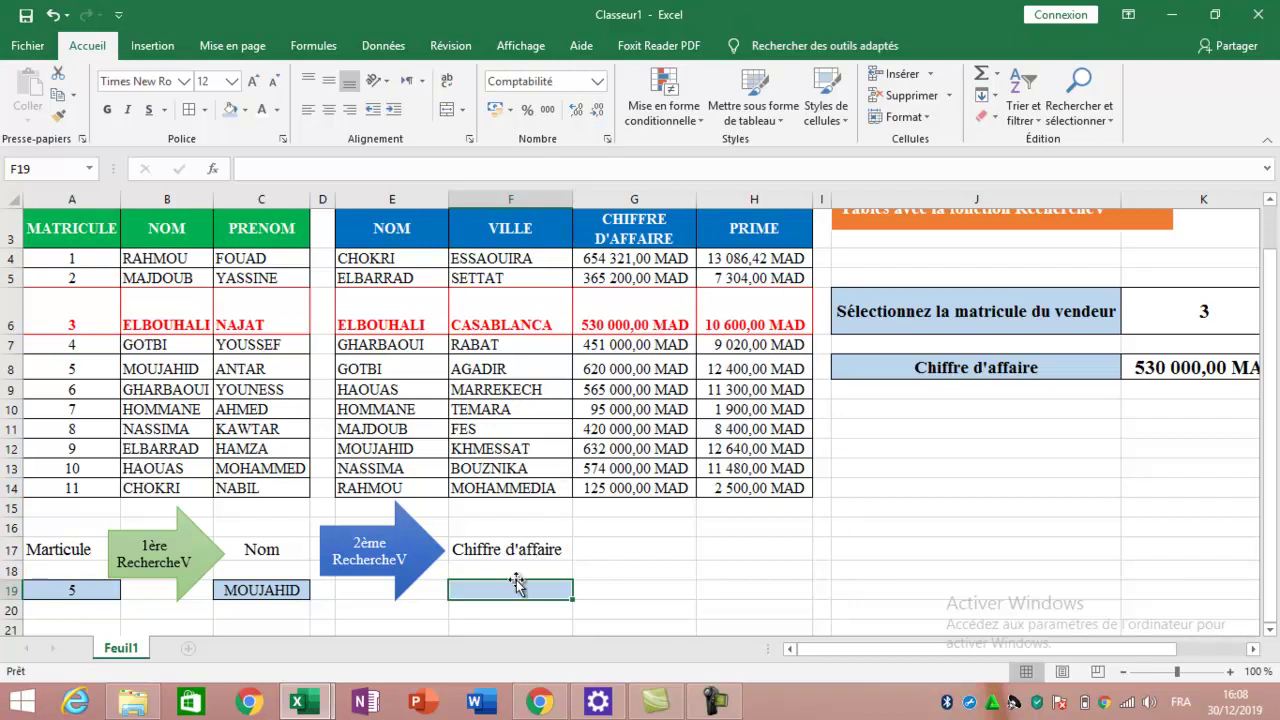
{"action": "type", "text": "="}
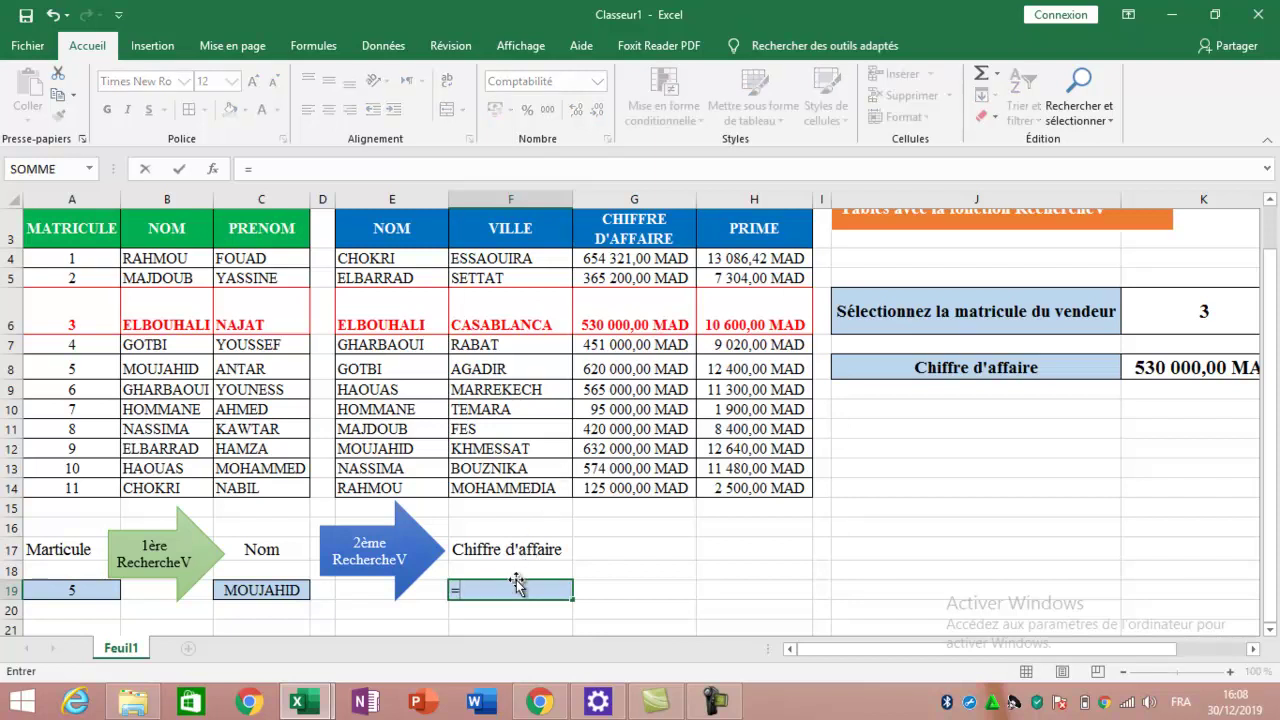
{"action": "type", "text": "recherch"}
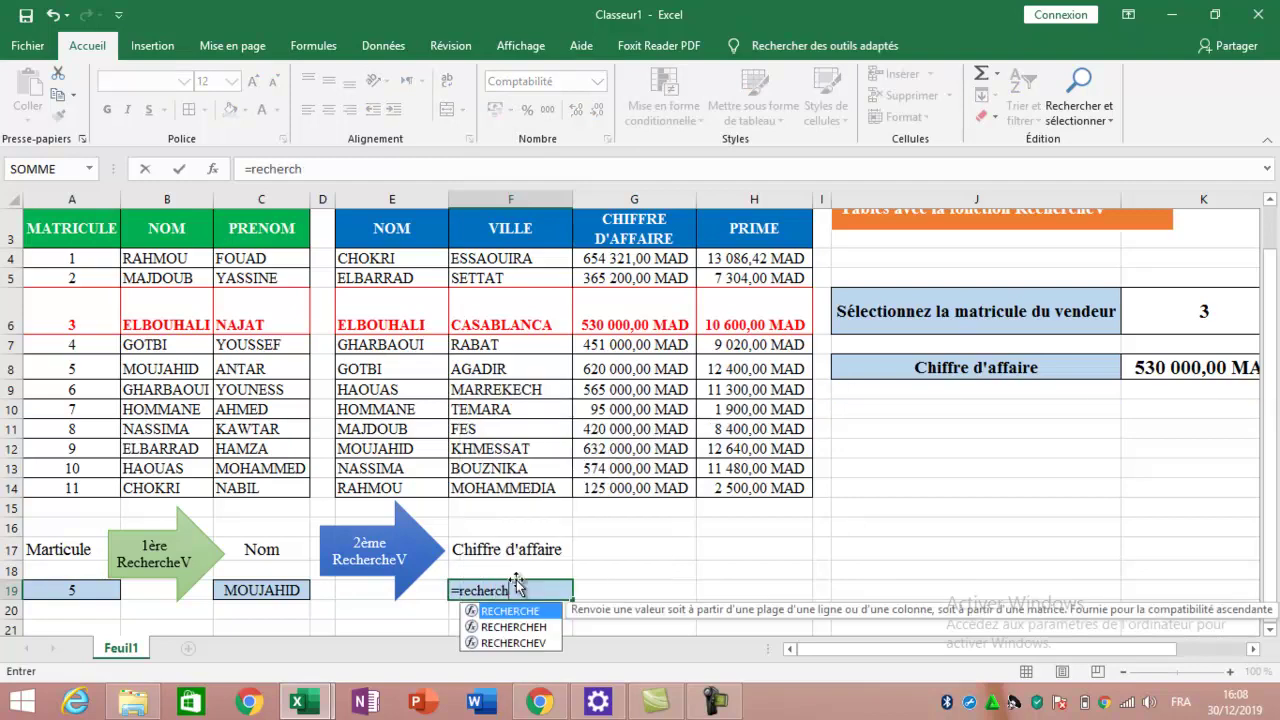
{"action": "type", "text": "ev("}
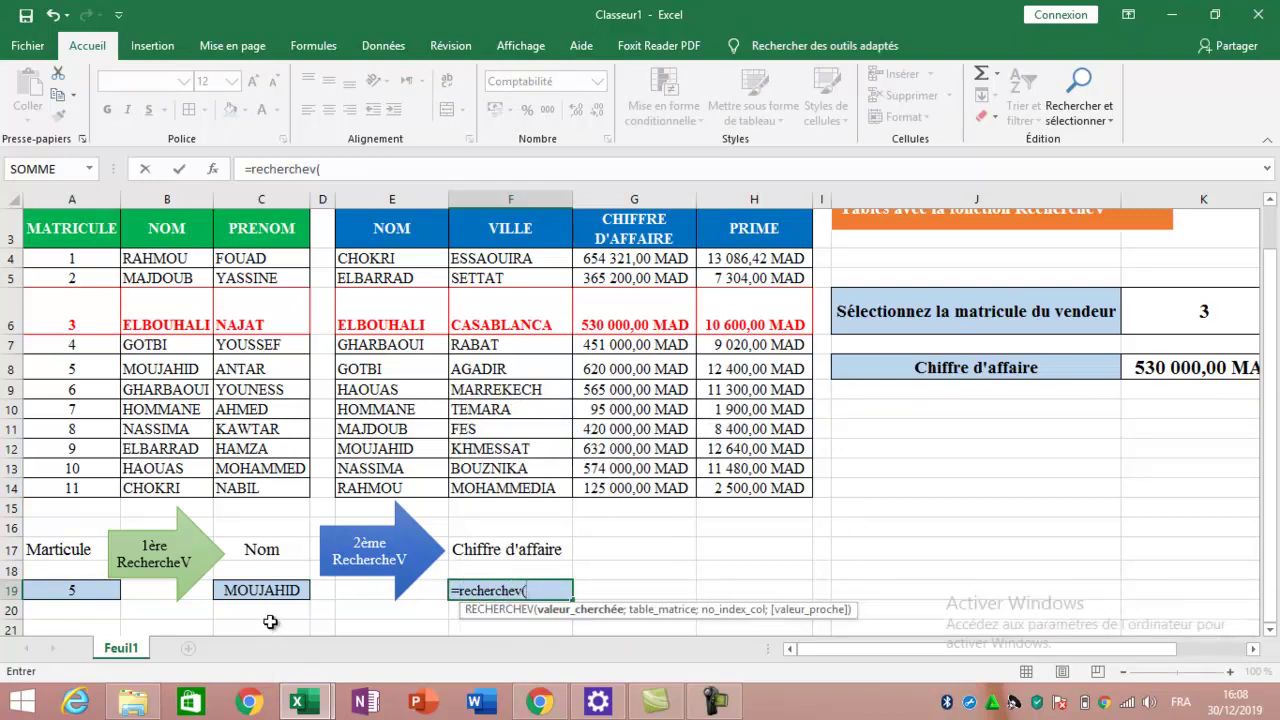
{"action": "left_click", "coordinate": [271, 592]}
{"action": "type", "text": ";"}
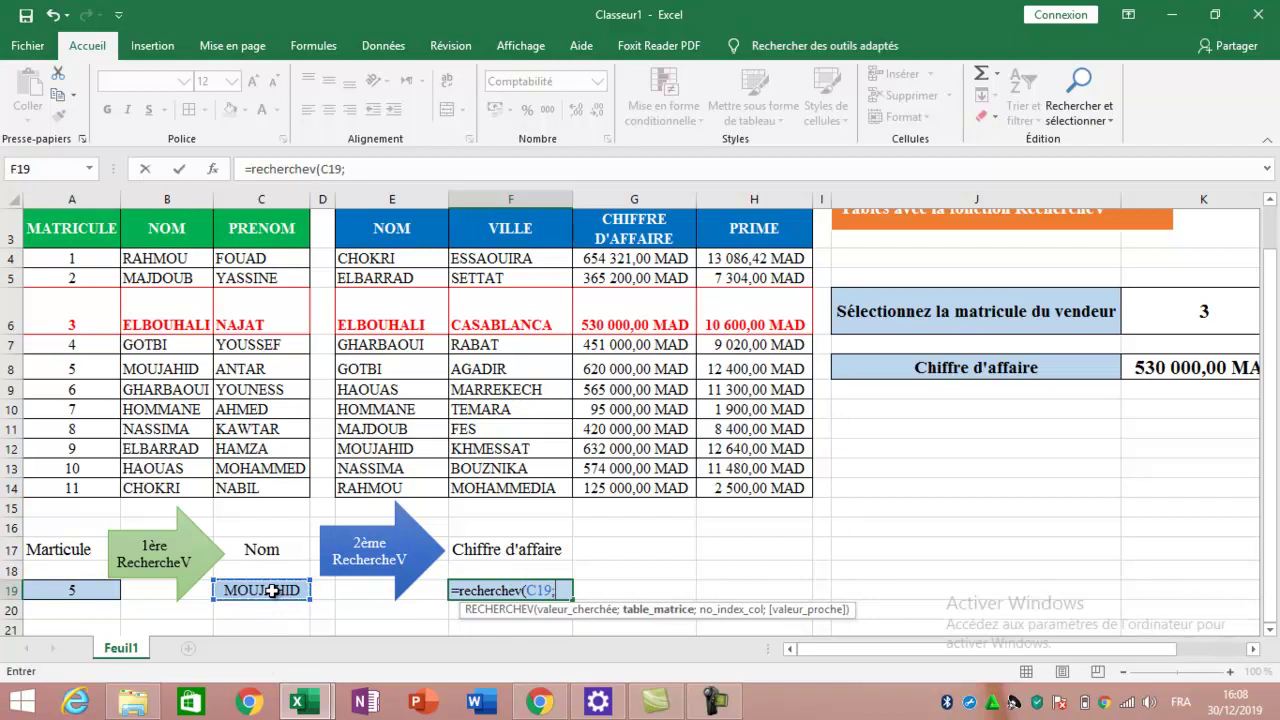
{"action": "left_click_drag", "start_coordinate": [443, 218], "coordinate": [775, 487]}
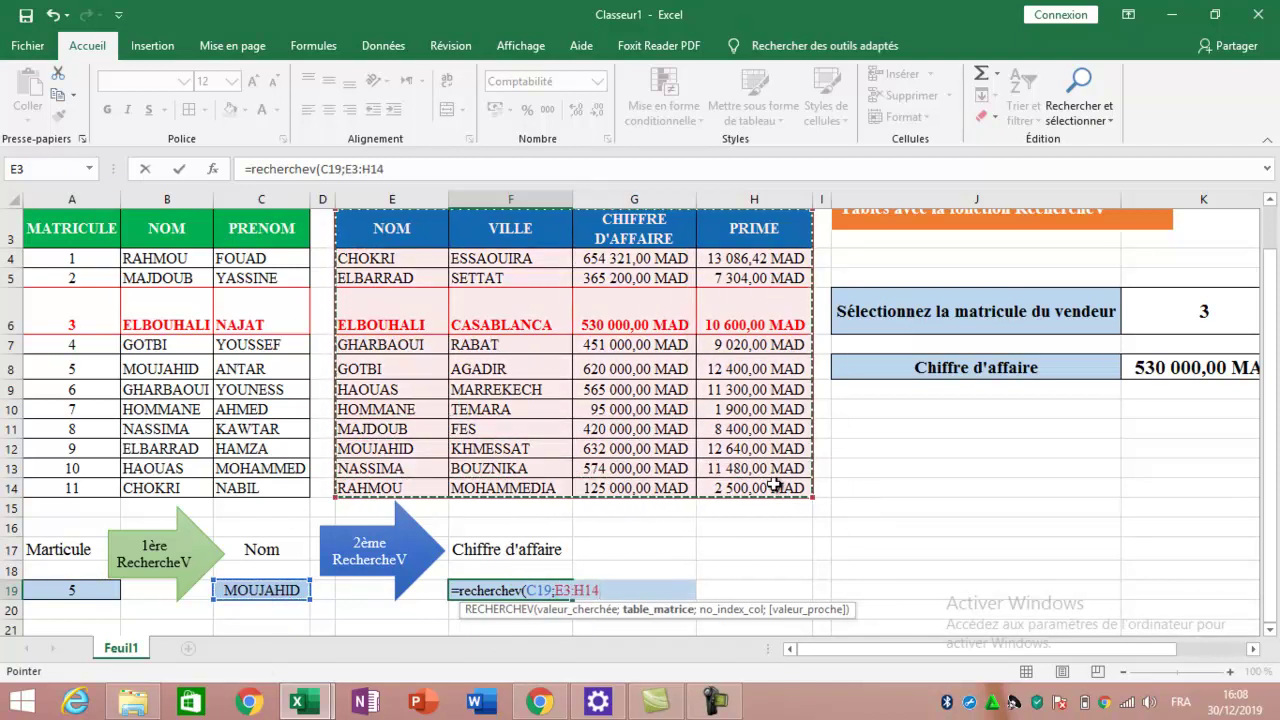
{"action": "type", "text": ";3"}
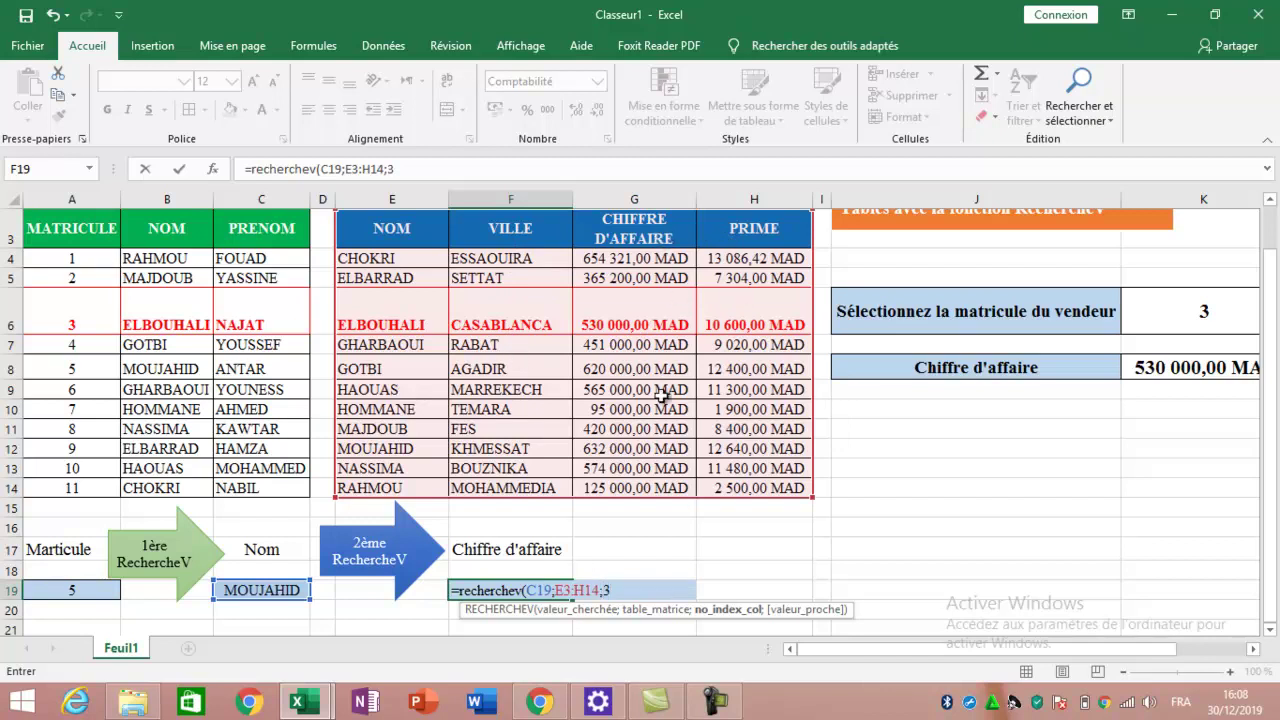
{"action": "type", "text": ";"}
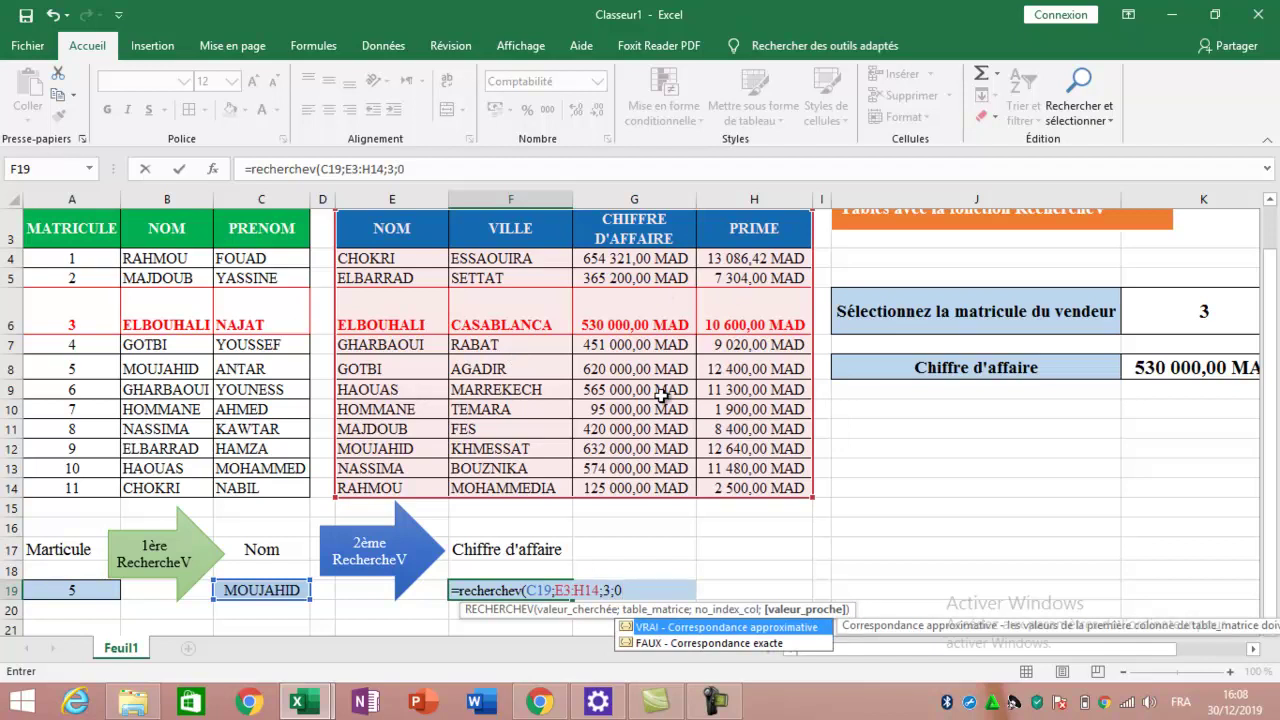
{"action": "type", "text": "0)"}
{"action": "key", "text": "Return"}
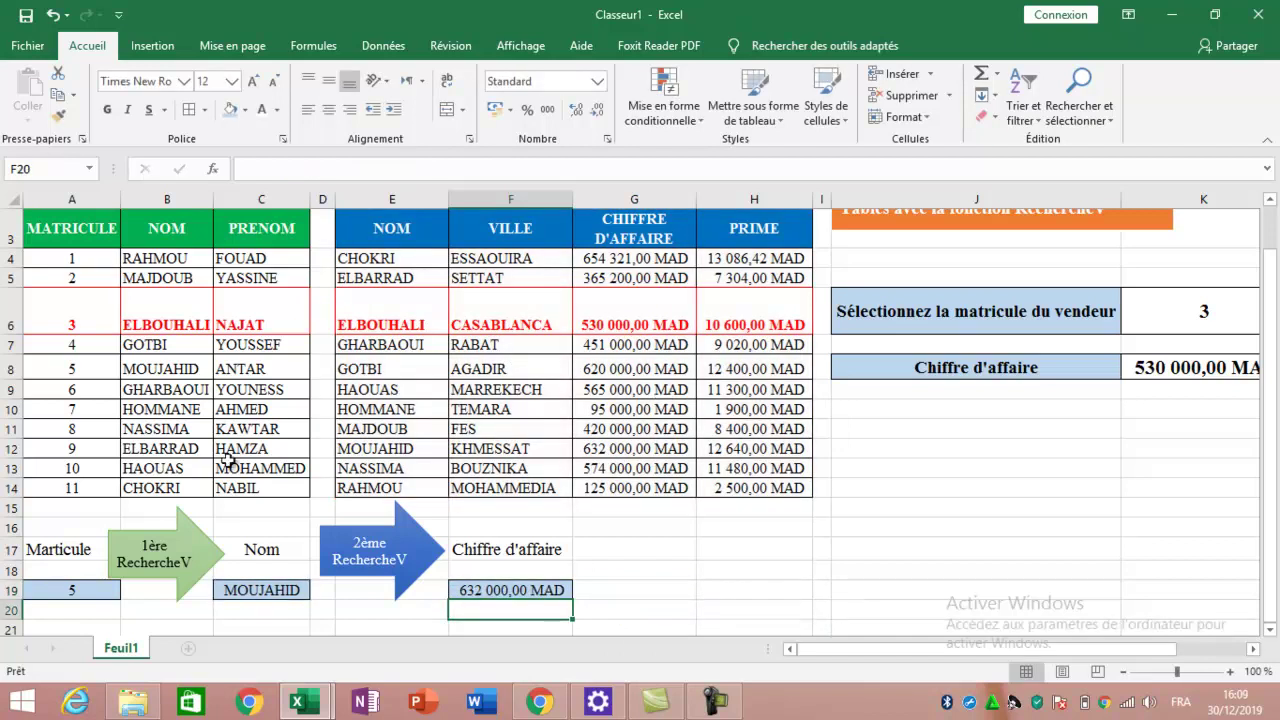
Test both lookups by setting the Marticule value in A19 to 6, then to 7
{"action": "left_click", "coordinate": [101, 586]}
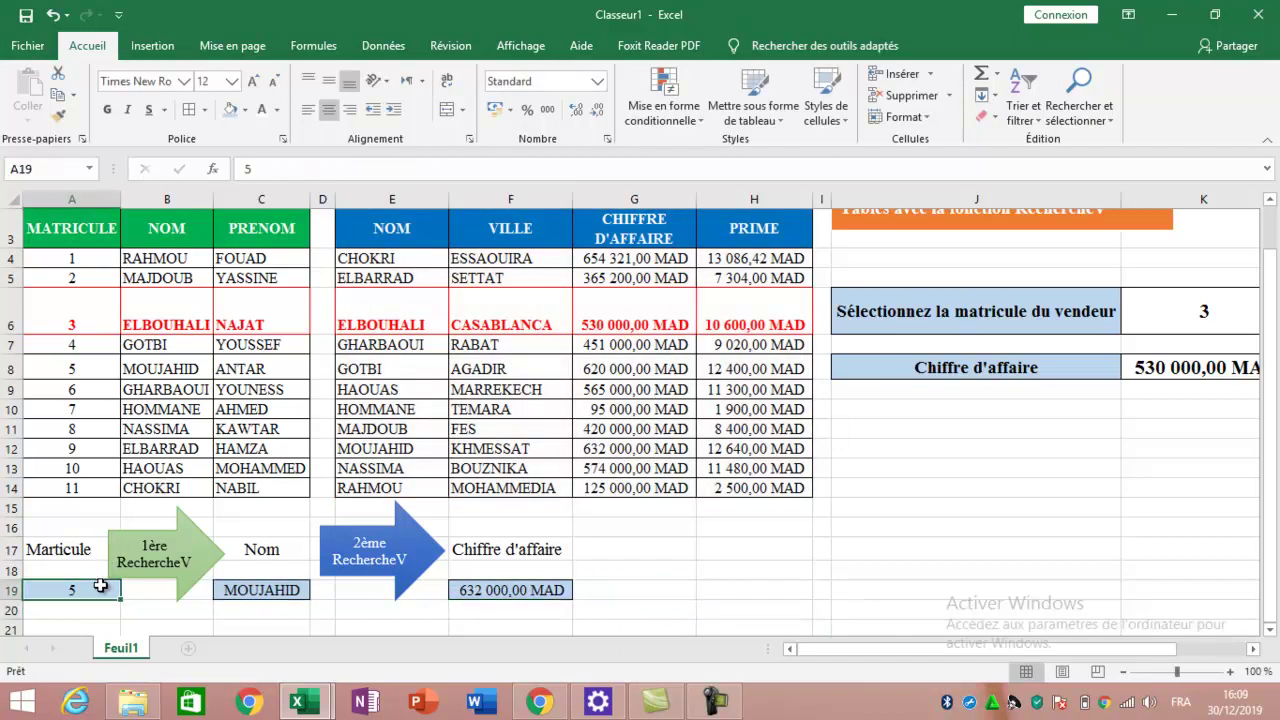
{"action": "type", "text": "6"}
{"action": "key", "text": "Return"}
{"action": "left_click", "coordinate": [101, 586]}
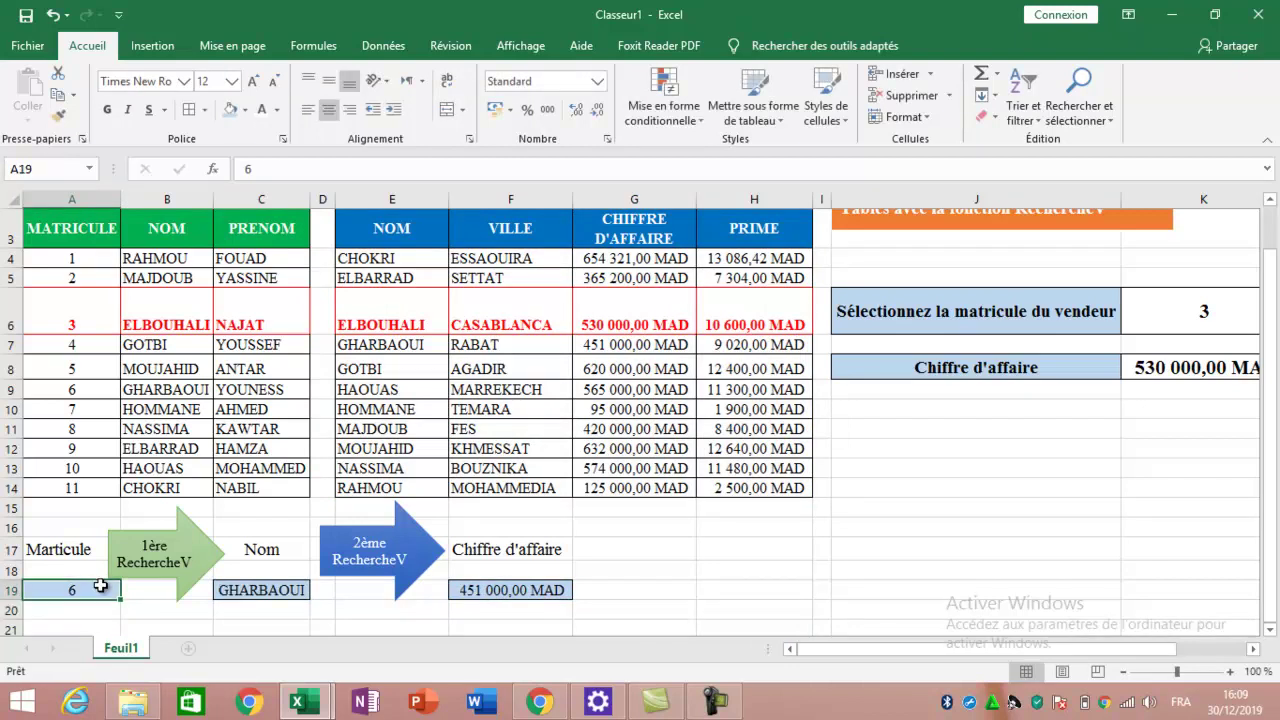
{"action": "type", "text": "7"}
{"action": "key", "text": "Return"}
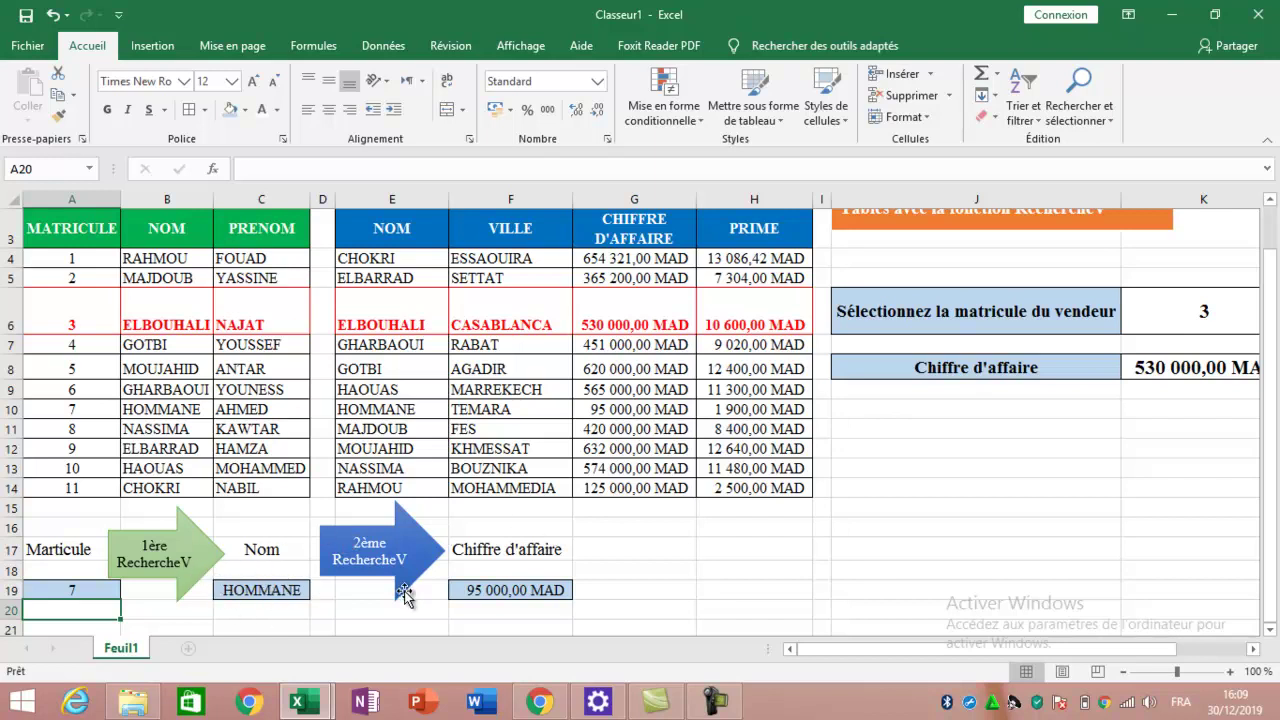
Examine the C19 lookup-value argument in the Chiffre d'affaire formula in F19, leaving the formula as it is
{"action": "double_click", "coordinate": [463, 594]}
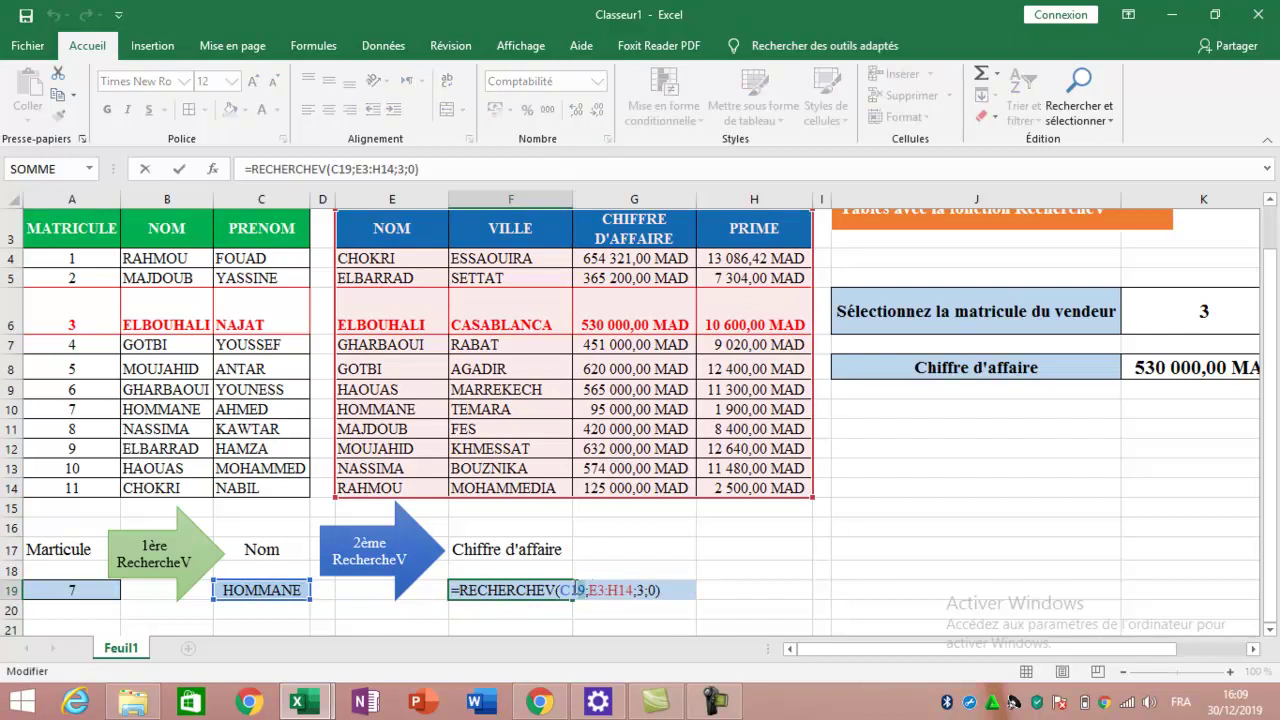
{"action": "left_click_drag", "start_coordinate": [576, 591], "coordinate": [562, 591]}
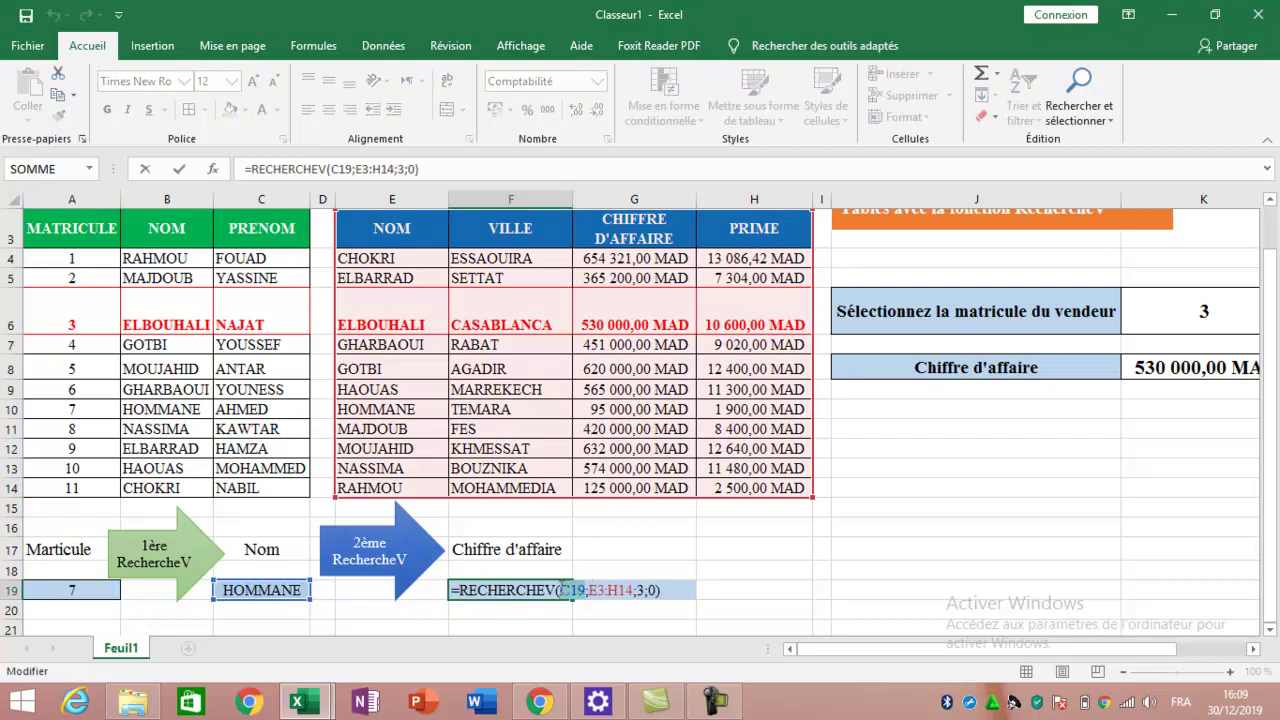
{"action": "left_click", "coordinate": [248, 592]}
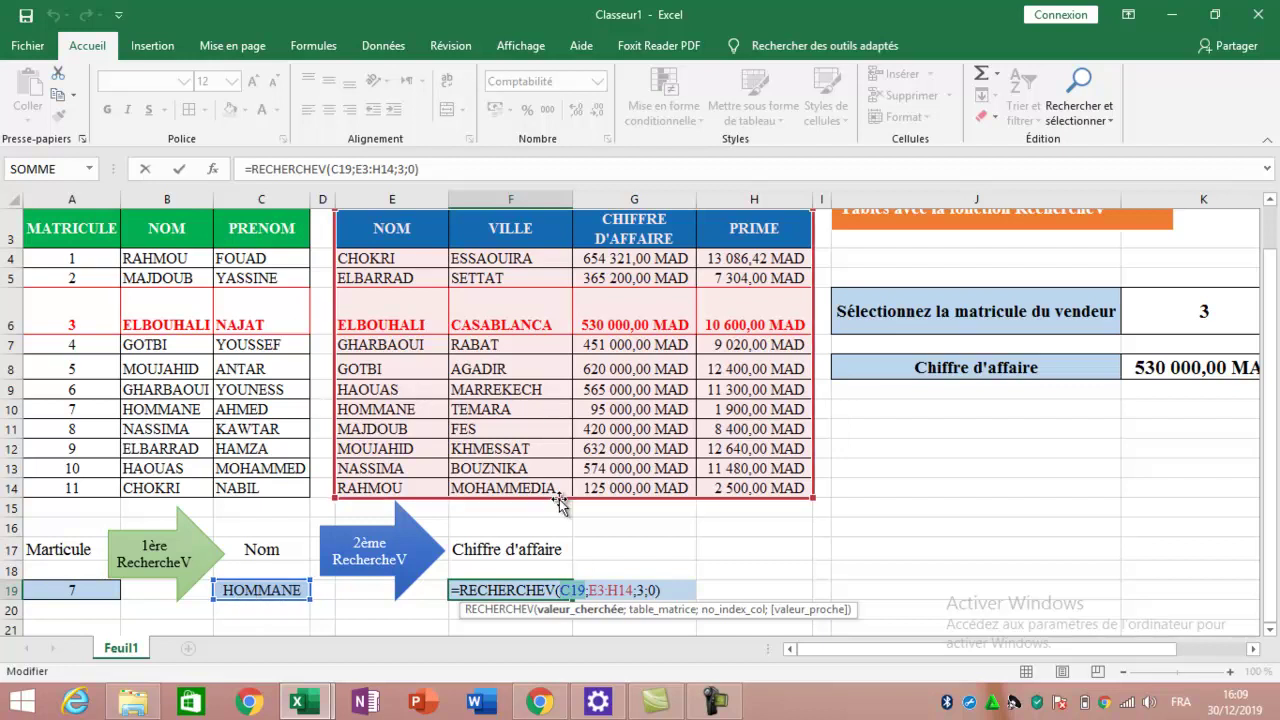
{"action": "key", "text": "Return"}
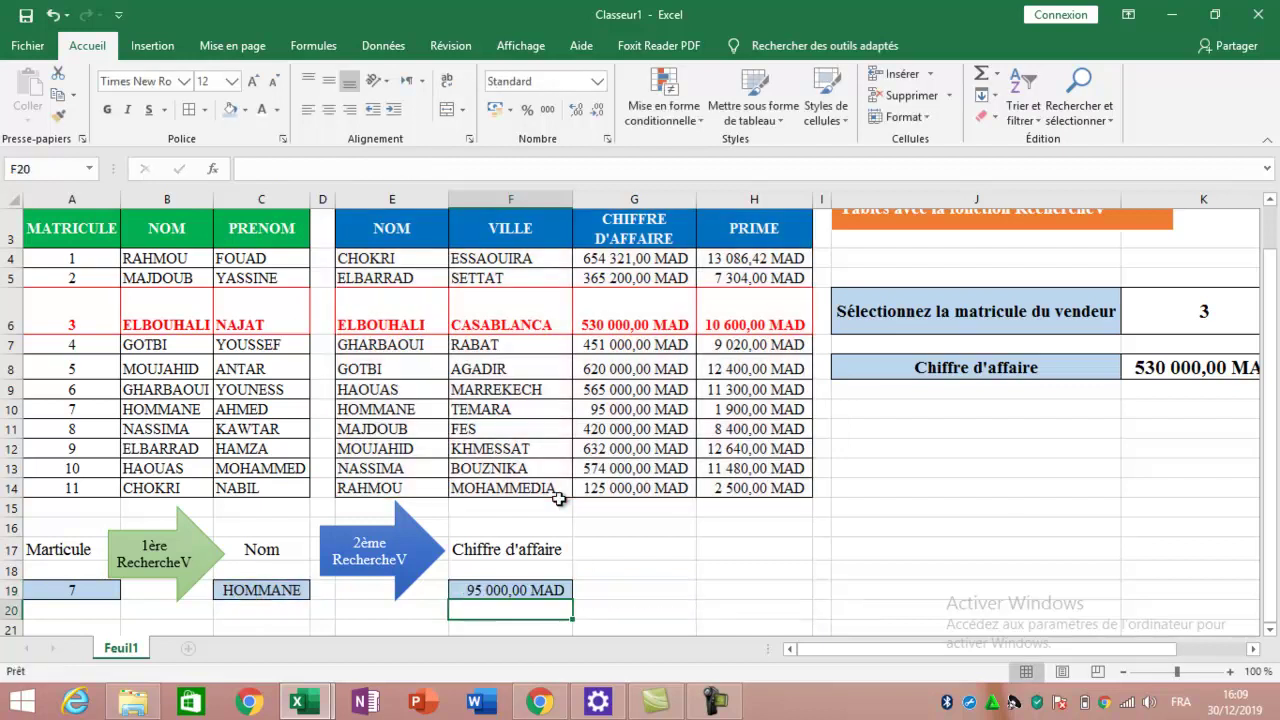
{"action": "double_click", "coordinate": [491, 588]}
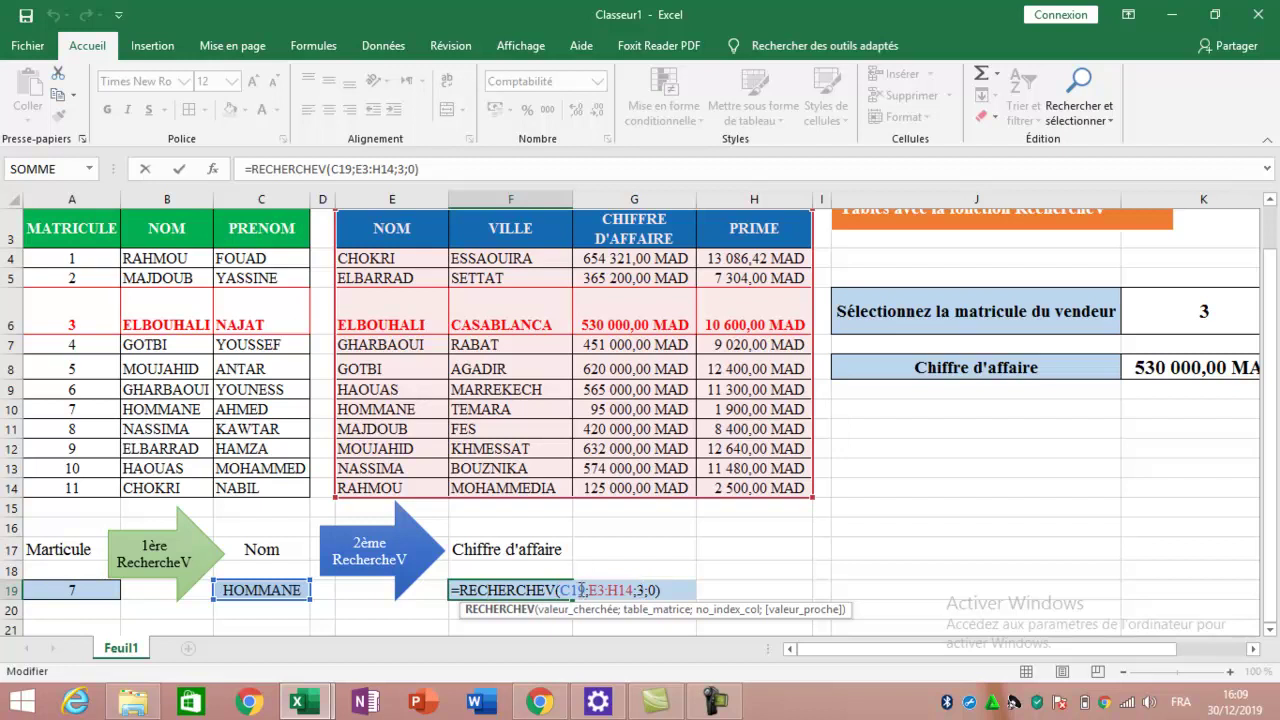
{"action": "key", "text": "Return"}
Copy the RECHERCHEV expression from the formula in C19, without its equals sign
{"action": "double_click", "coordinate": [297, 590]}
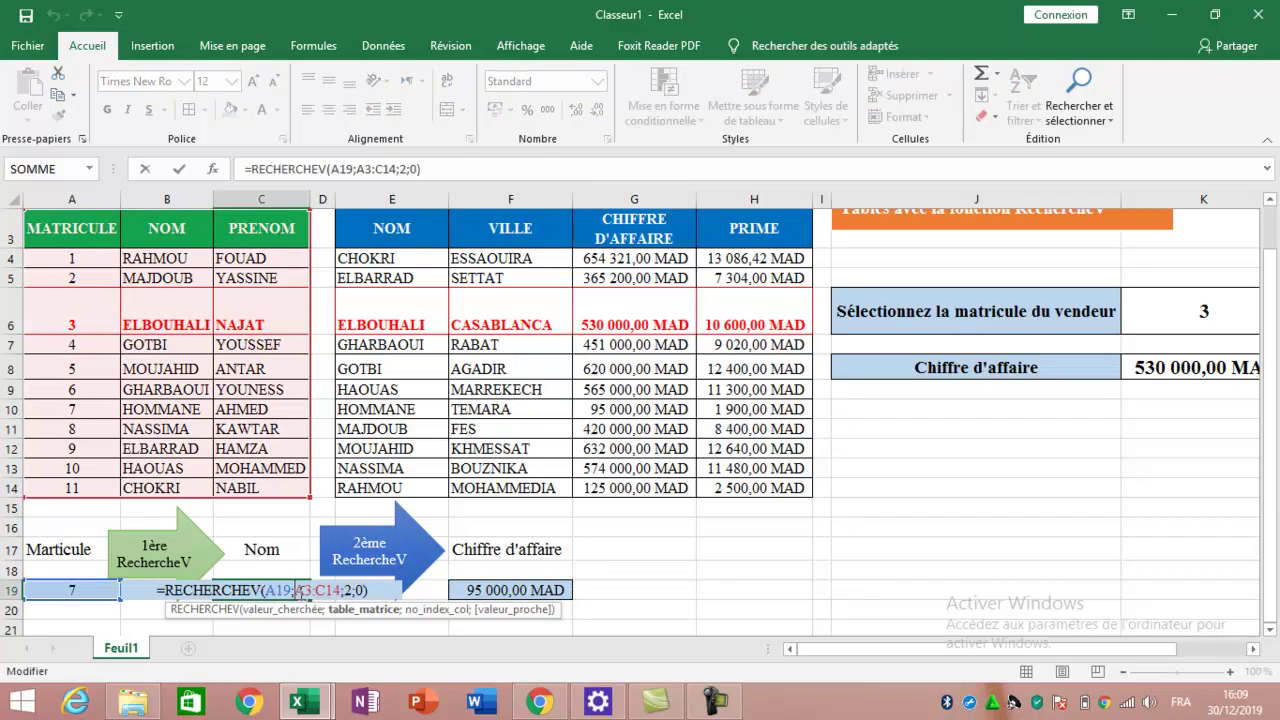
{"action": "left_click_drag", "start_coordinate": [372, 590], "coordinate": [180, 590]}
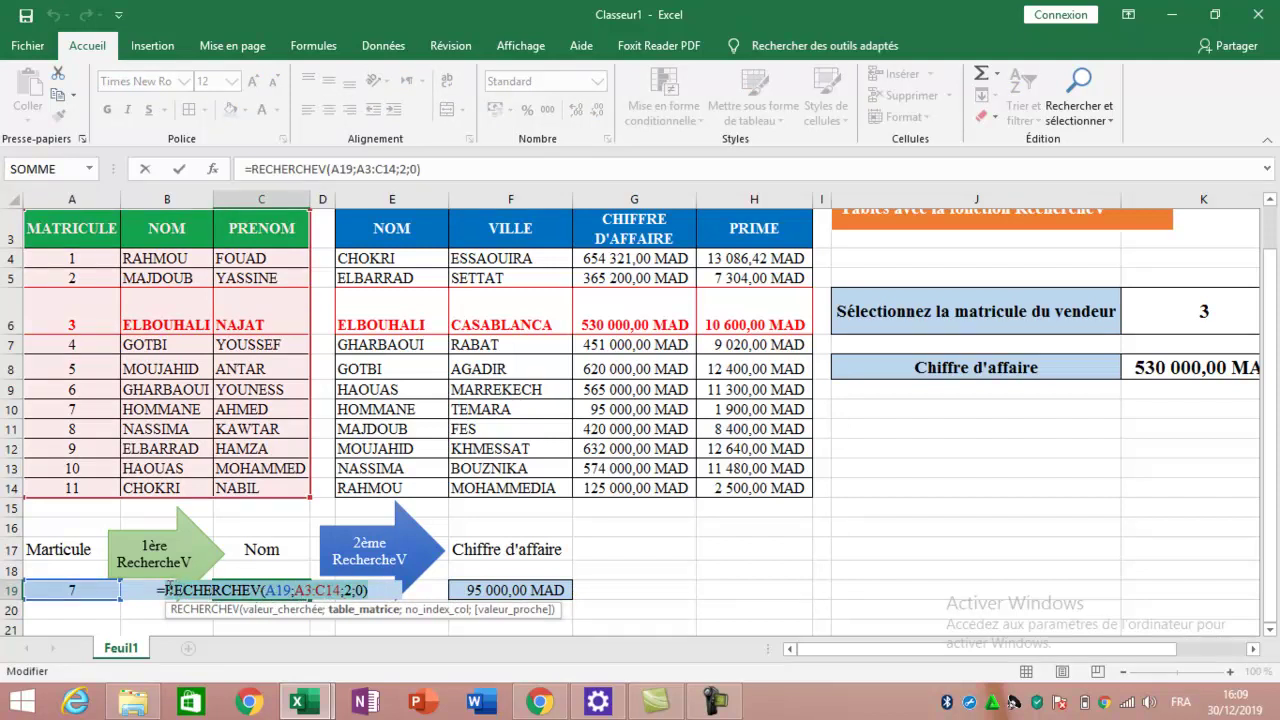
{"action": "key", "text": "ctrl+c"}
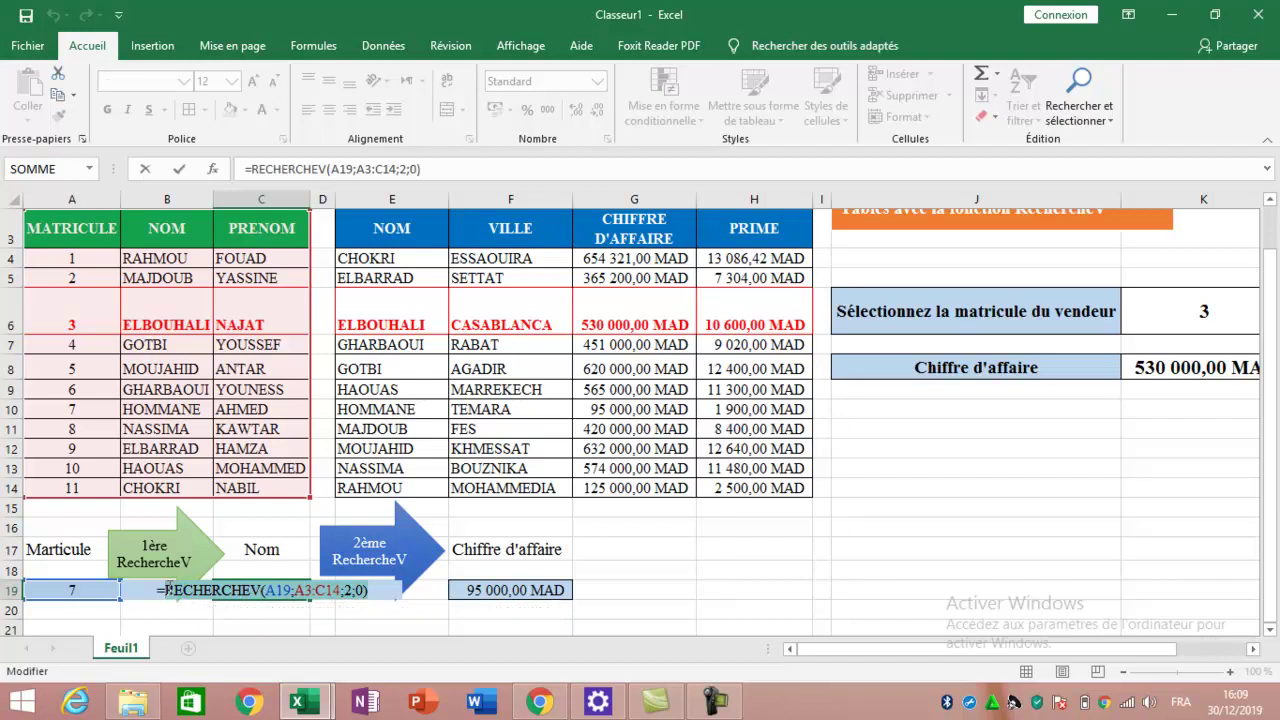
{"action": "key", "text": "Return"}
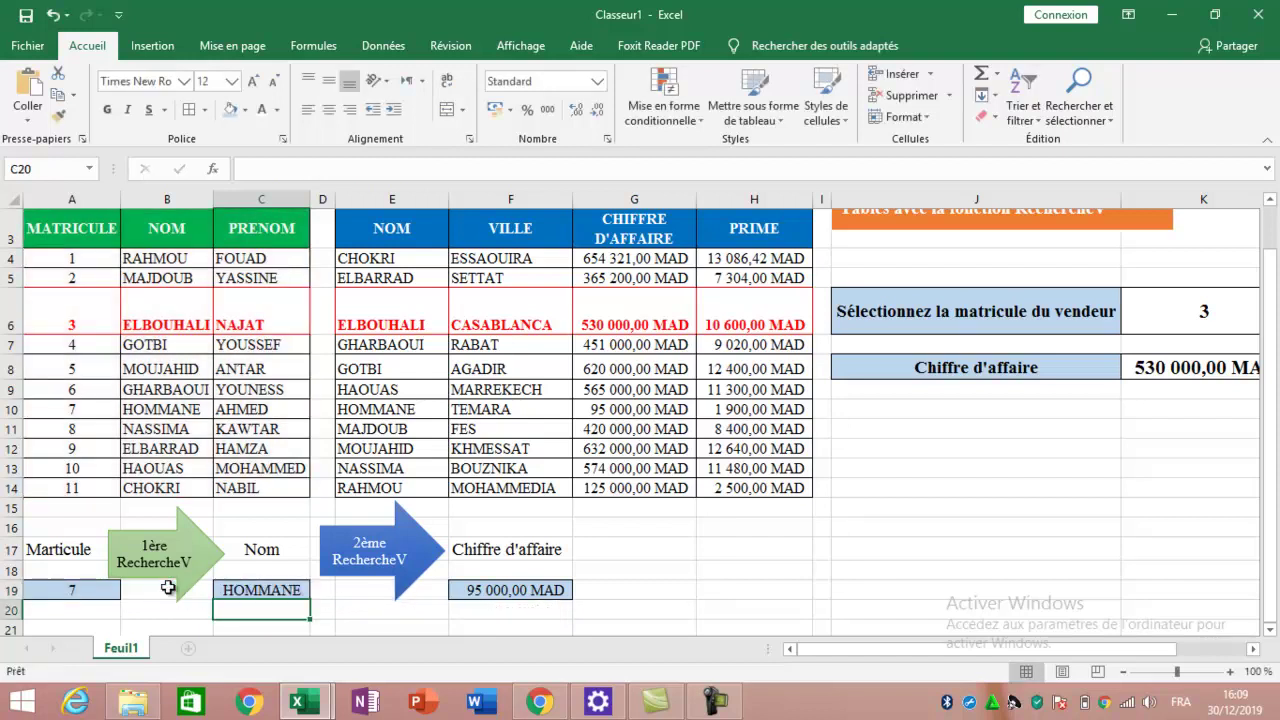
Replace the C19 reference in F19's formula with the copied expression, giving =RECHERCHEV(RECHERCHEV(A19;A3:C14;2;0);E3:H14;3;0)
{"action": "left_click", "coordinate": [488, 590]}
{"action": "double_click", "coordinate": [488, 590]}
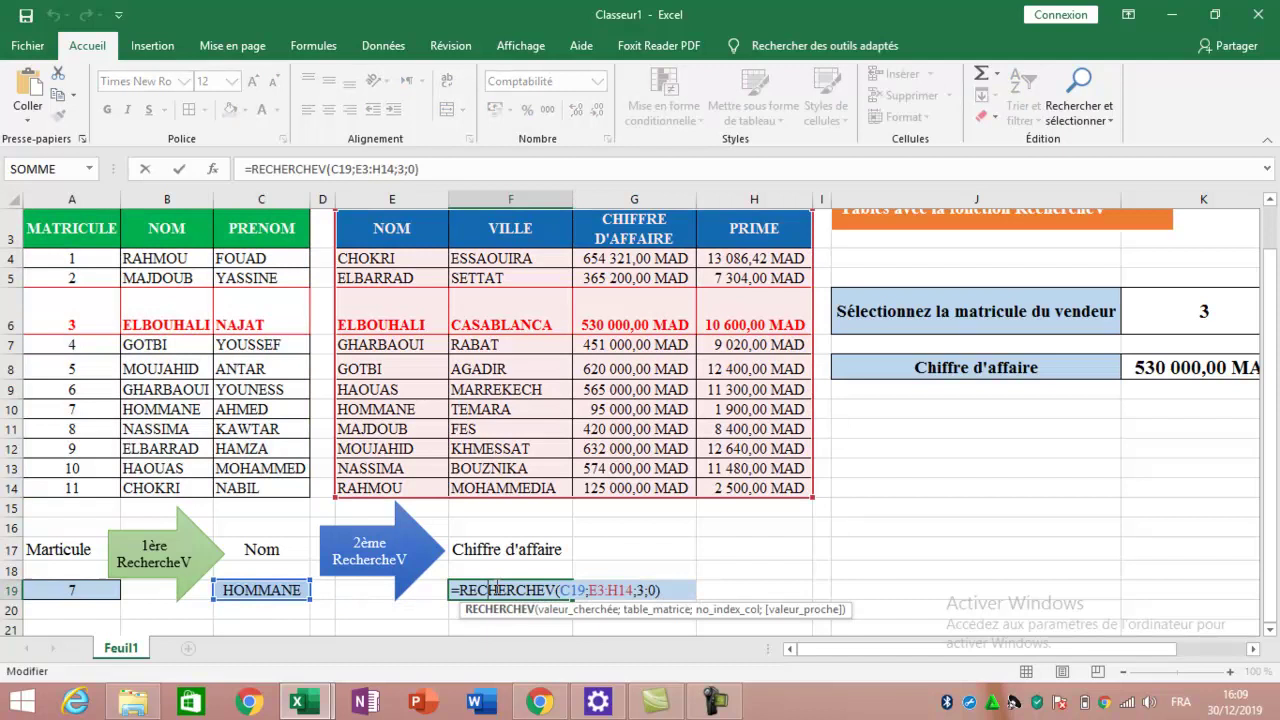
{"action": "left_click", "coordinate": [589, 591]}
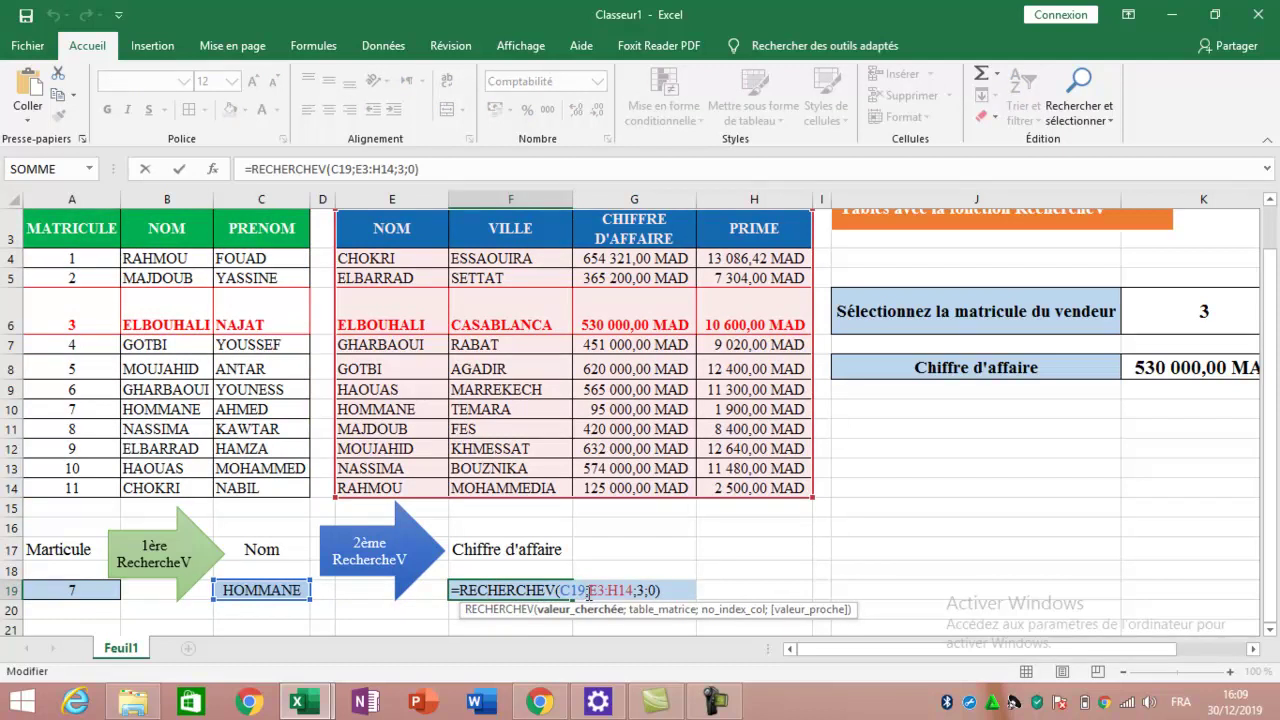
{"action": "key", "text": "BackSpace"}
{"action": "key", "text": "BackSpace"}
{"action": "key", "text": "BackSpace"}
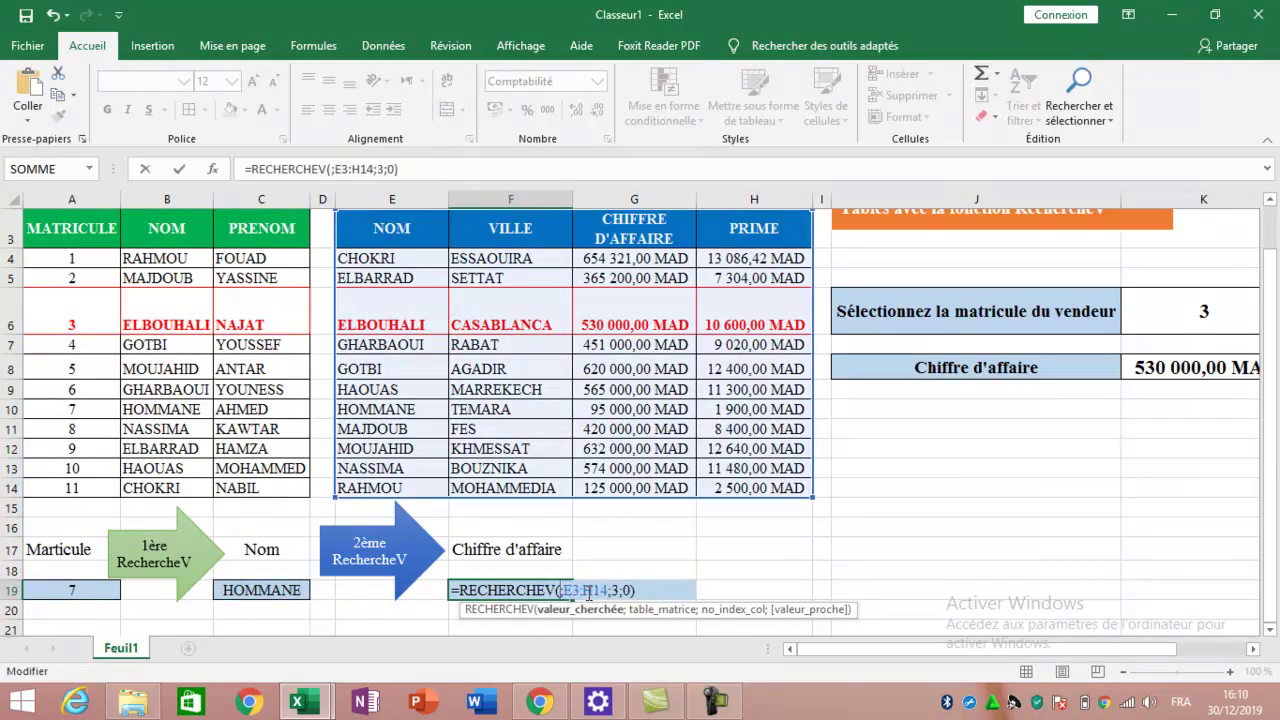
{"action": "key", "text": "ctrl+v"}
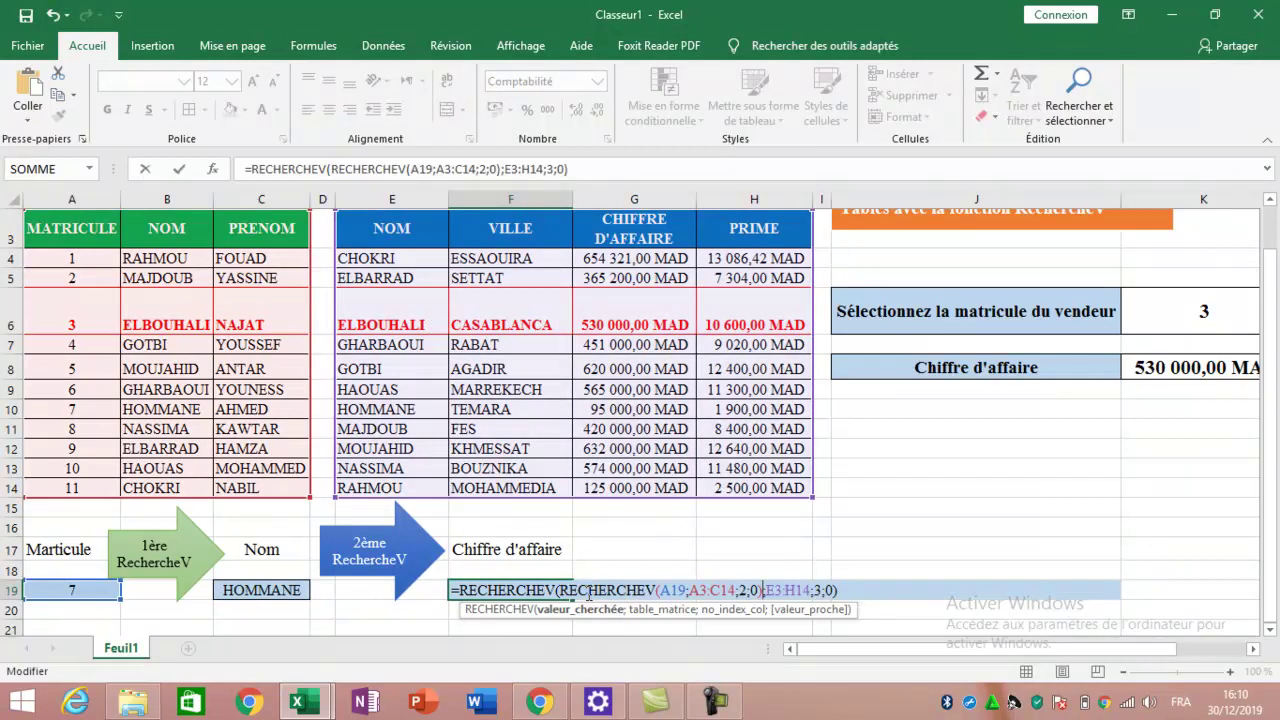
{"action": "key", "text": "Return"}
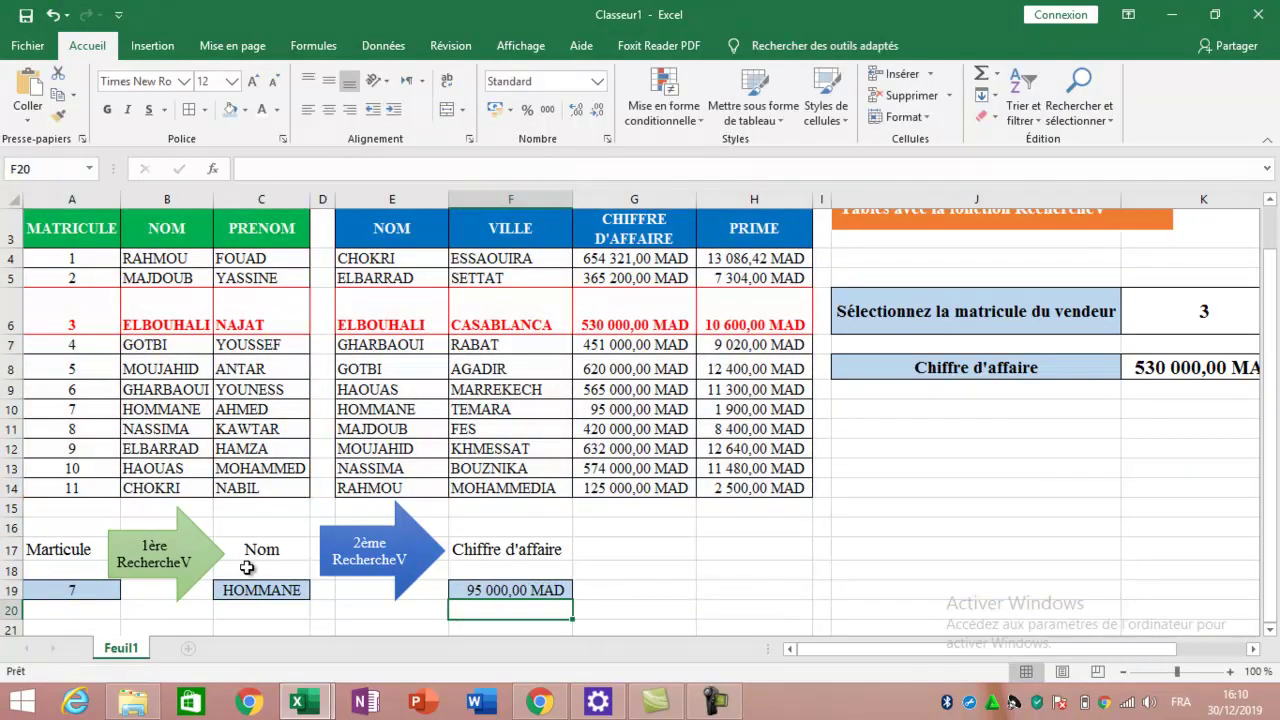
Clear the Nom label and the intermediate lookup formula from C17:C20, and select the Marticule cell A19
{"action": "left_click_drag", "start_coordinate": [250, 562], "coordinate": [251, 615]}
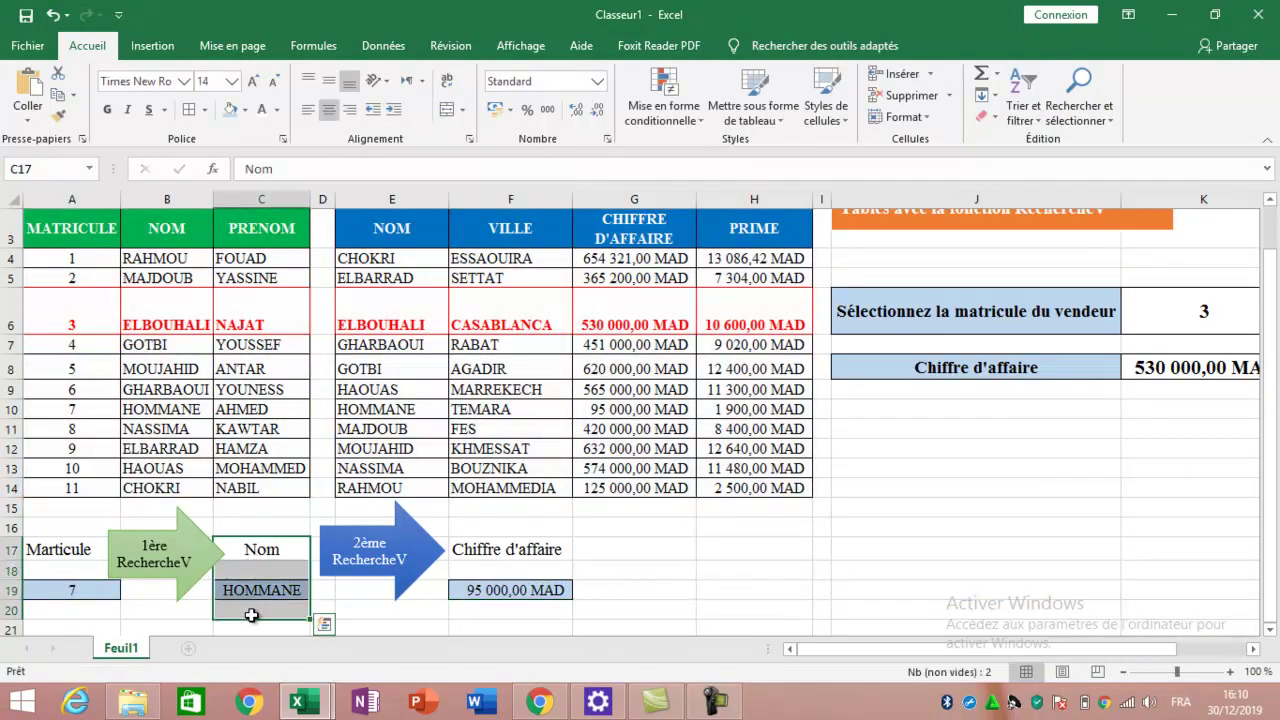
{"action": "key", "text": "Delete"}
{"action": "left_click", "coordinate": [79, 590]}
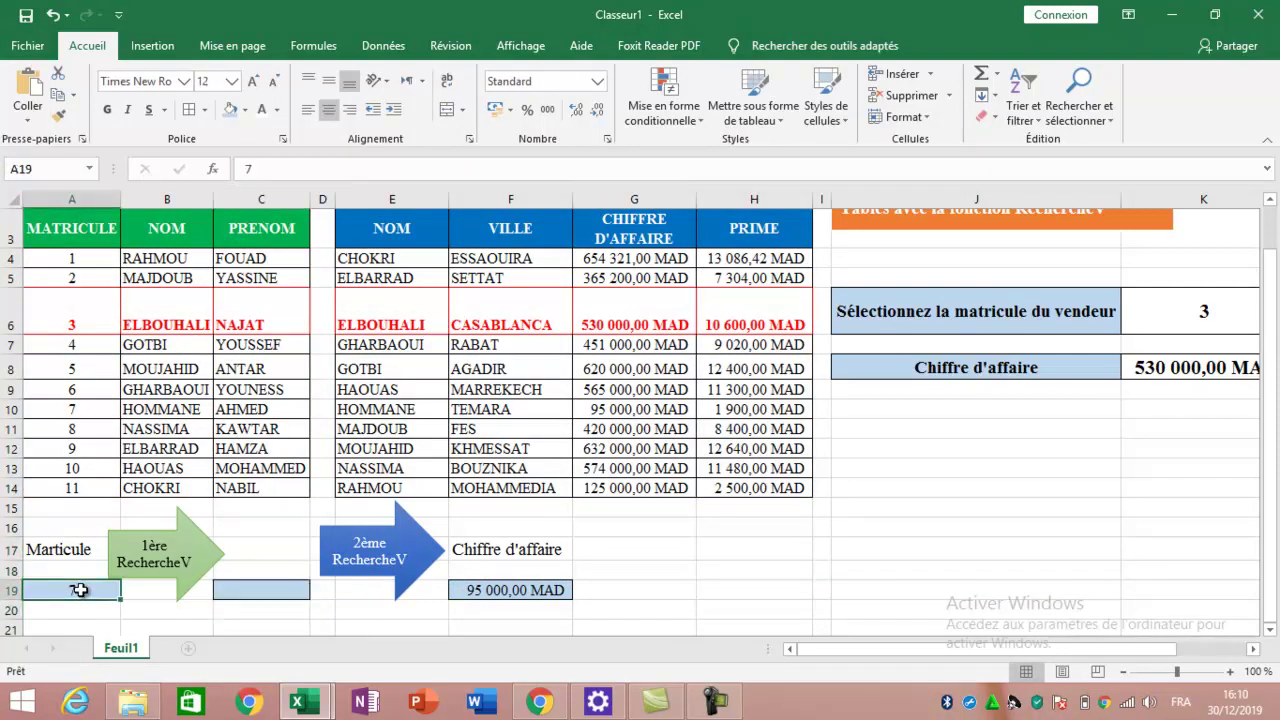
Enter 3 as the Marticule in A19, and set the selected seller matricule in K6 to 4
{"action": "type", "text": "3"}
{"action": "key", "text": "Return"}
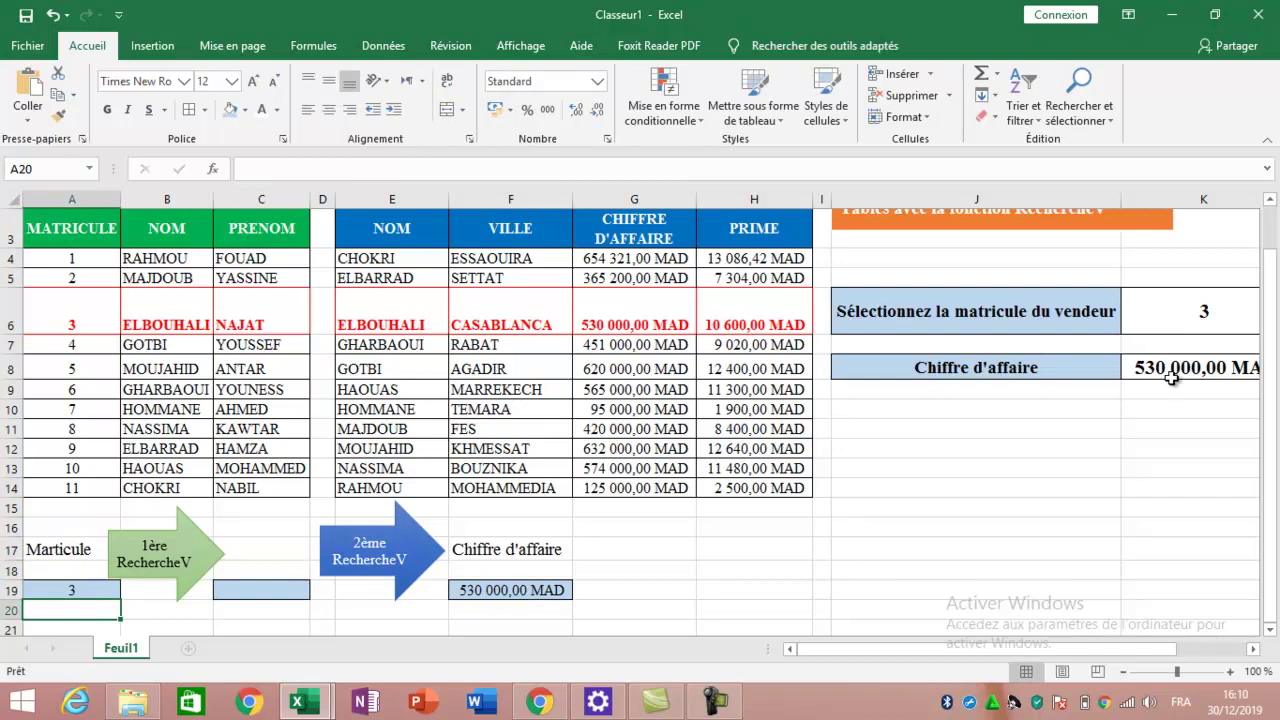
{"action": "left_click", "coordinate": [1178, 320]}
{"action": "type", "text": "4"}
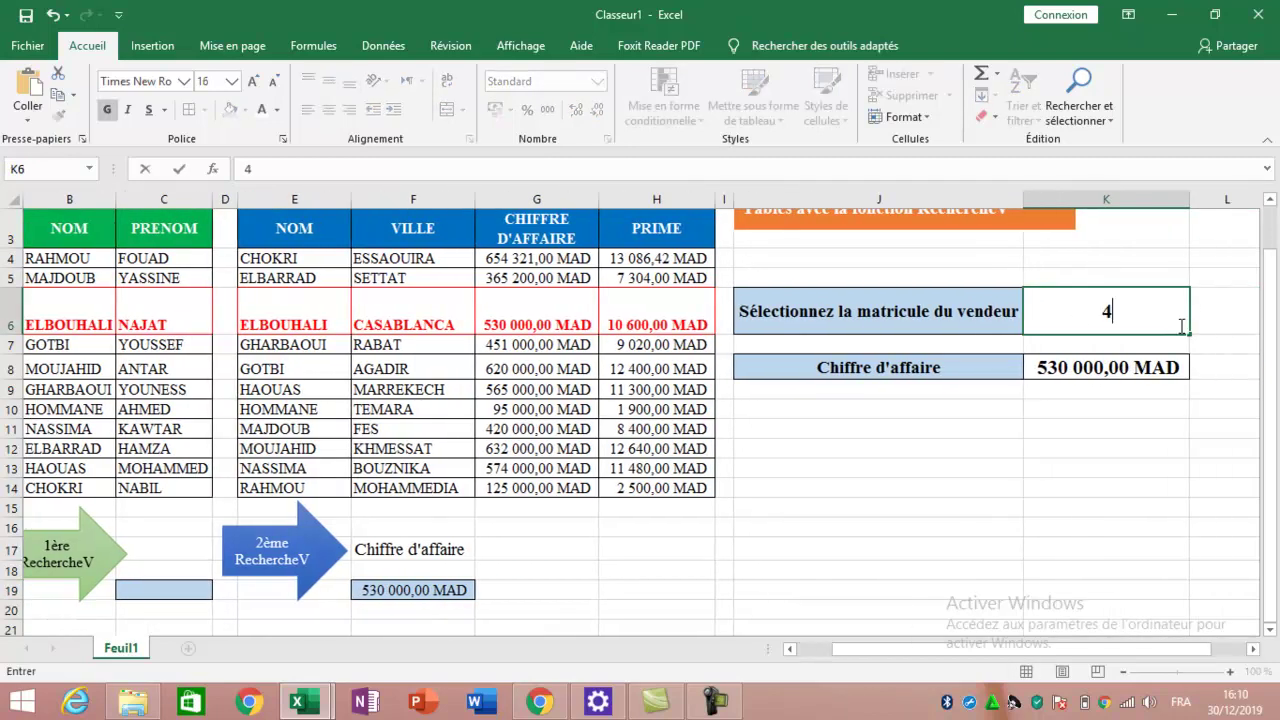
{"action": "key", "text": "Return"}
{"action": "left_click", "coordinate": [815, 649]}
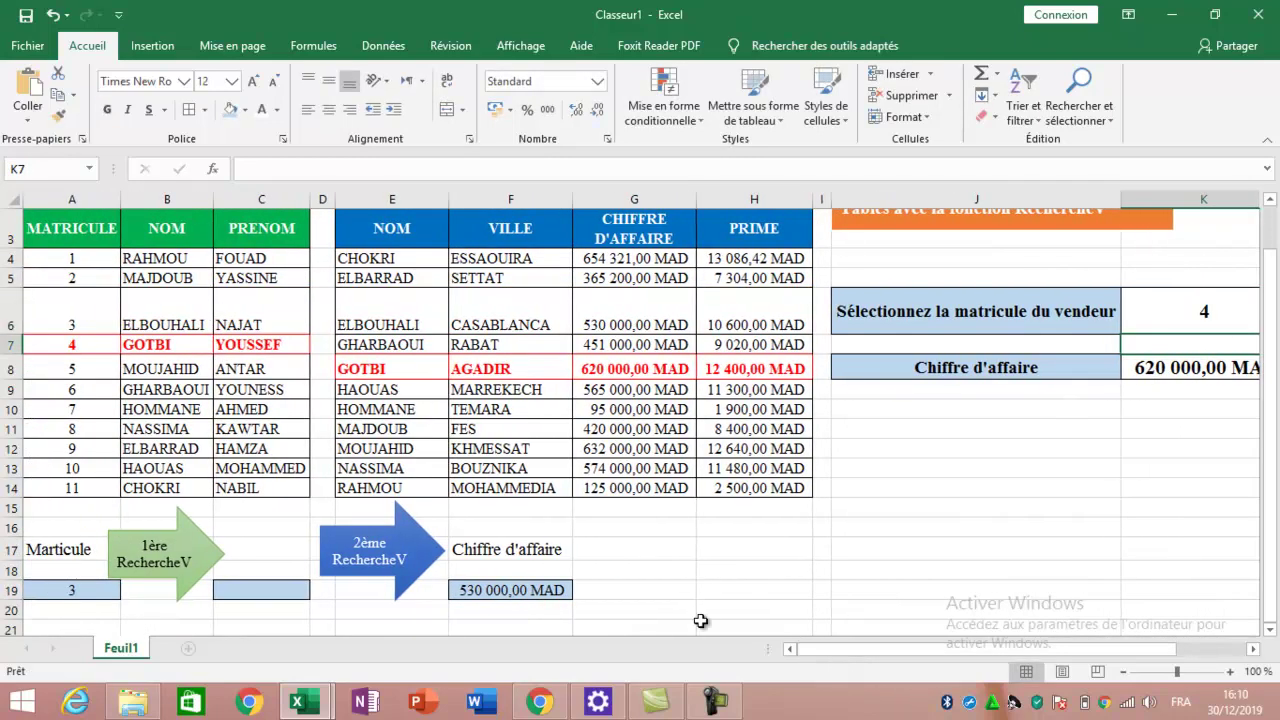
Set the Marticule in A19 to 4, matching the seller selection in K6
{"action": "left_click", "coordinate": [85, 590]}
{"action": "type", "text": "4"}
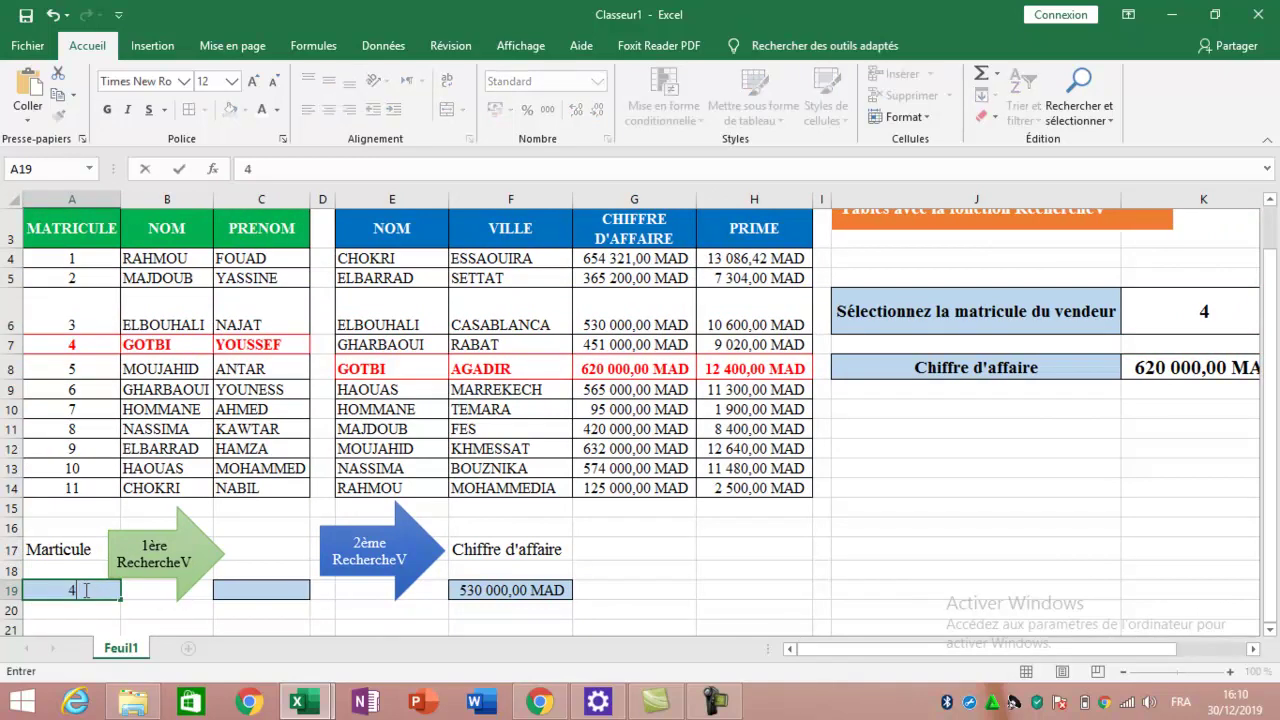
{"action": "key", "text": "Return"}
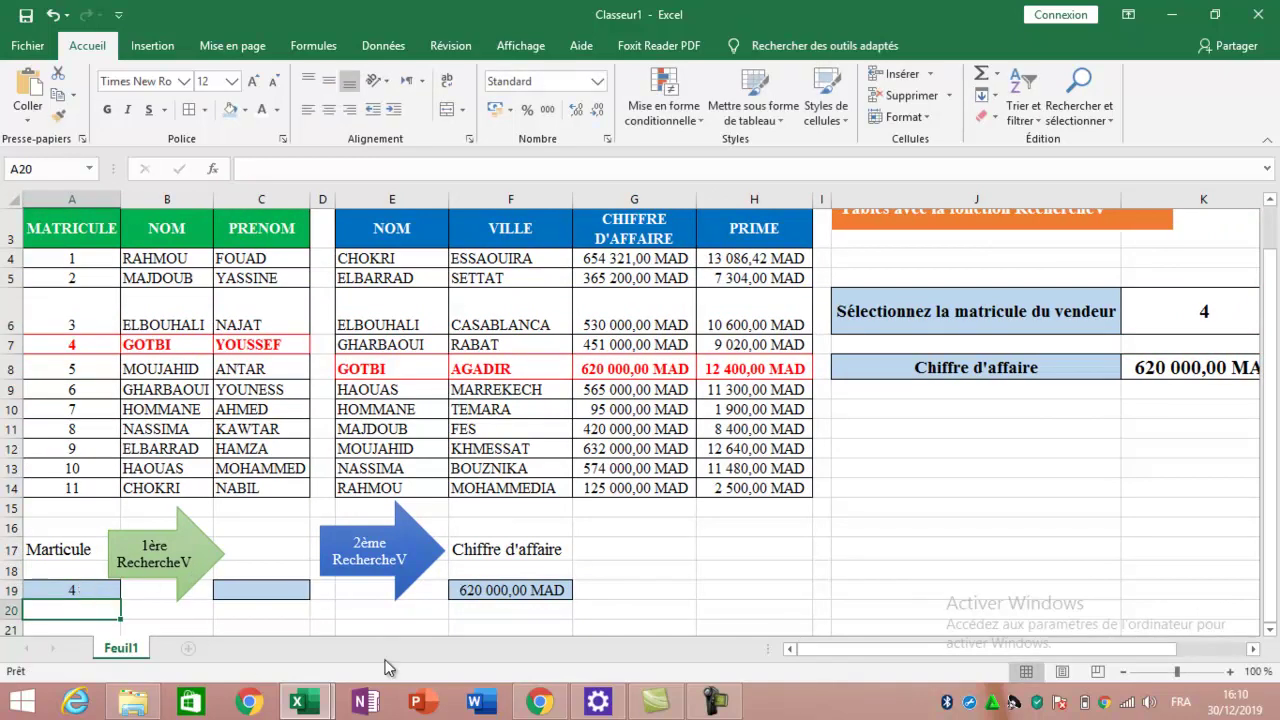
Review the nested RECHERCHEV formula in F19, leaving it as it is
{"action": "double_click", "coordinate": [512, 590]}
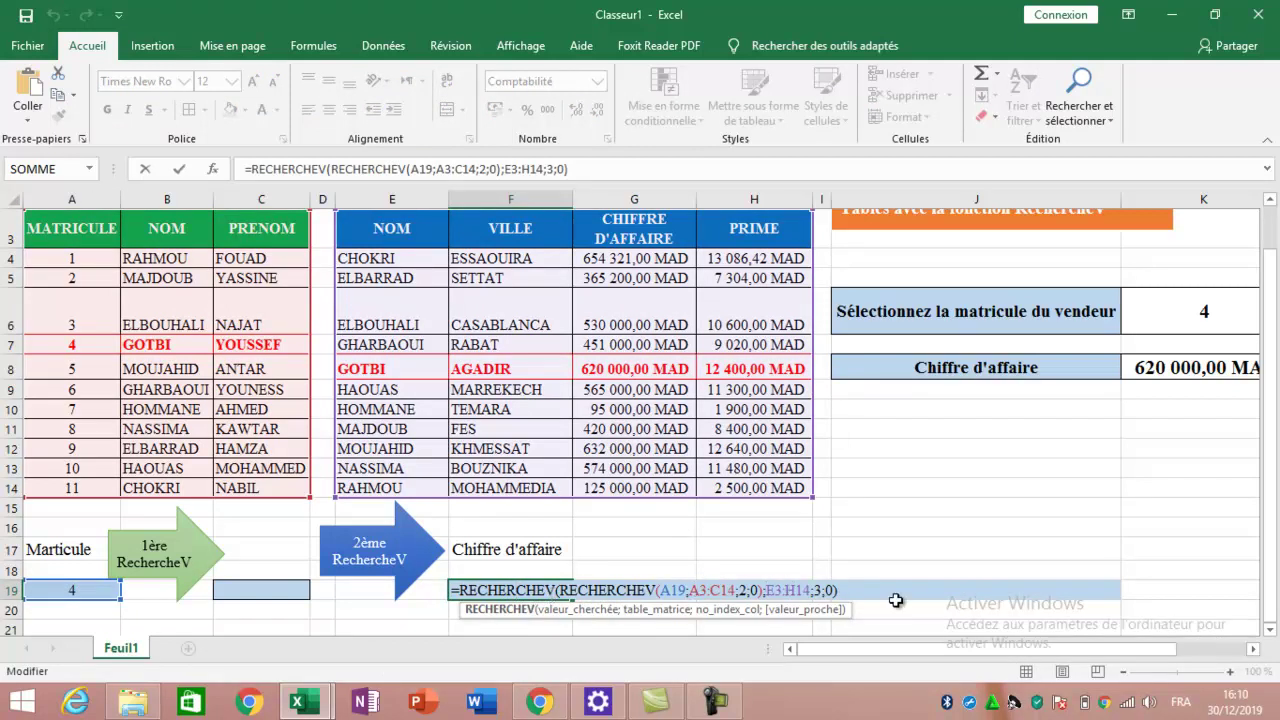
{"action": "key", "text": "Return"}
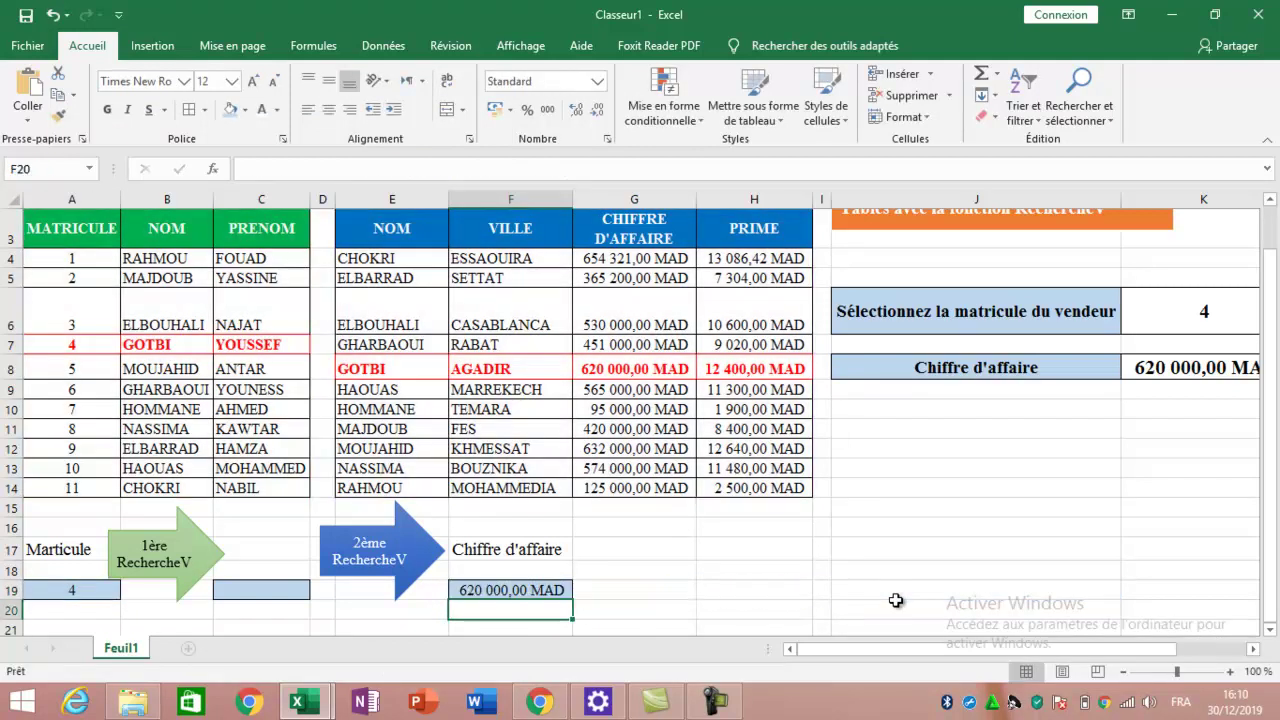
{"action": "left_click", "coordinate": [510, 585]}
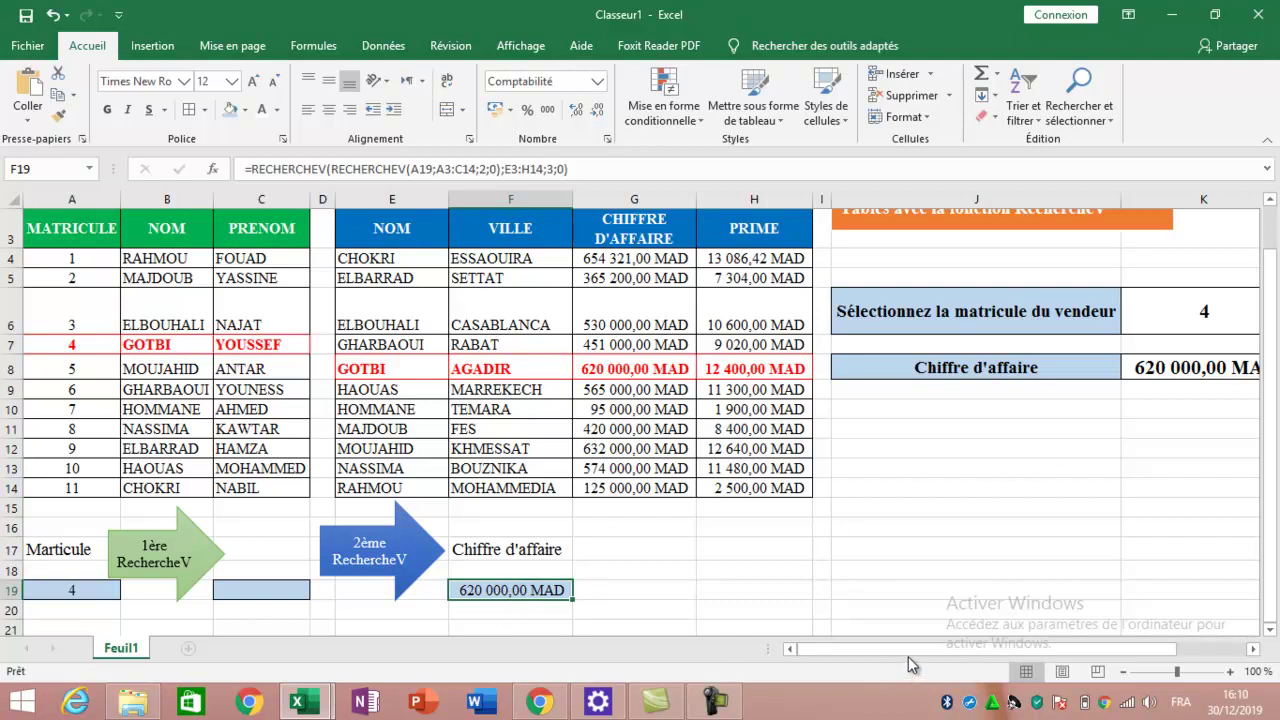
Clear the existing Chiffre d'affaire formula from K8
{"action": "left_click_drag", "start_coordinate": [908, 656], "coordinate": [945, 656]}
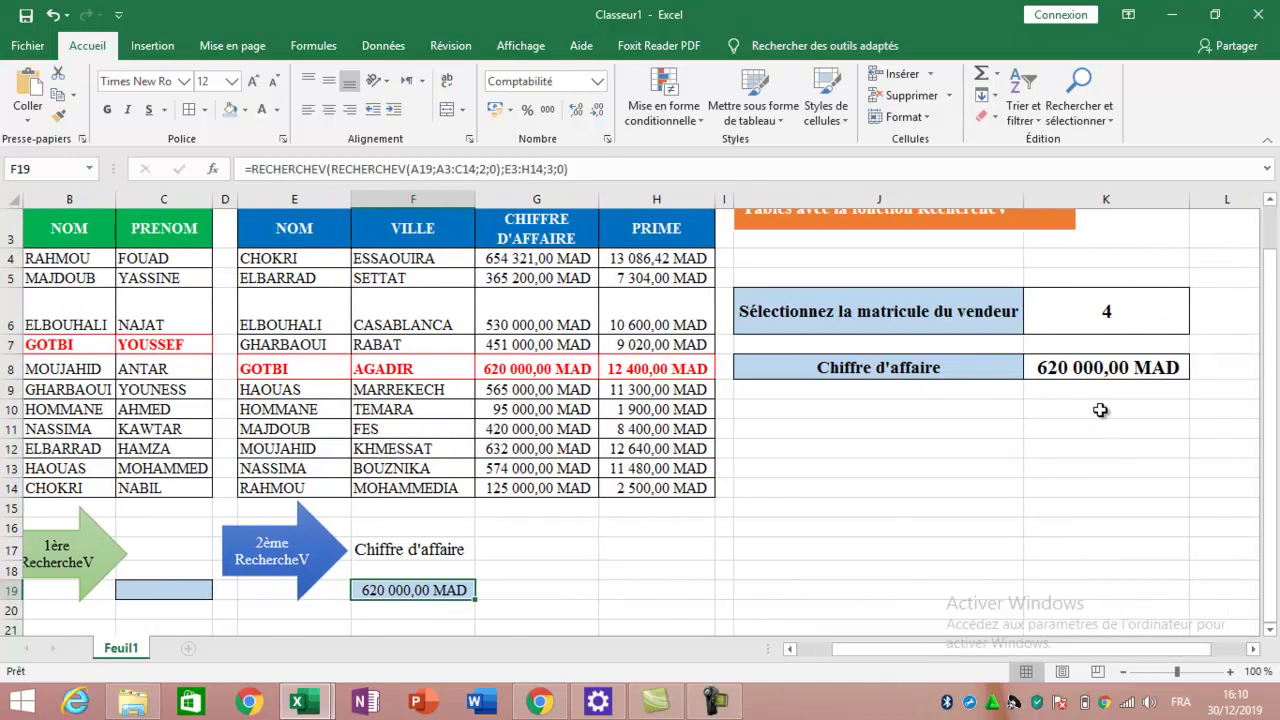
{"action": "left_click", "coordinate": [1112, 383]}
{"action": "key", "text": "Delete"}
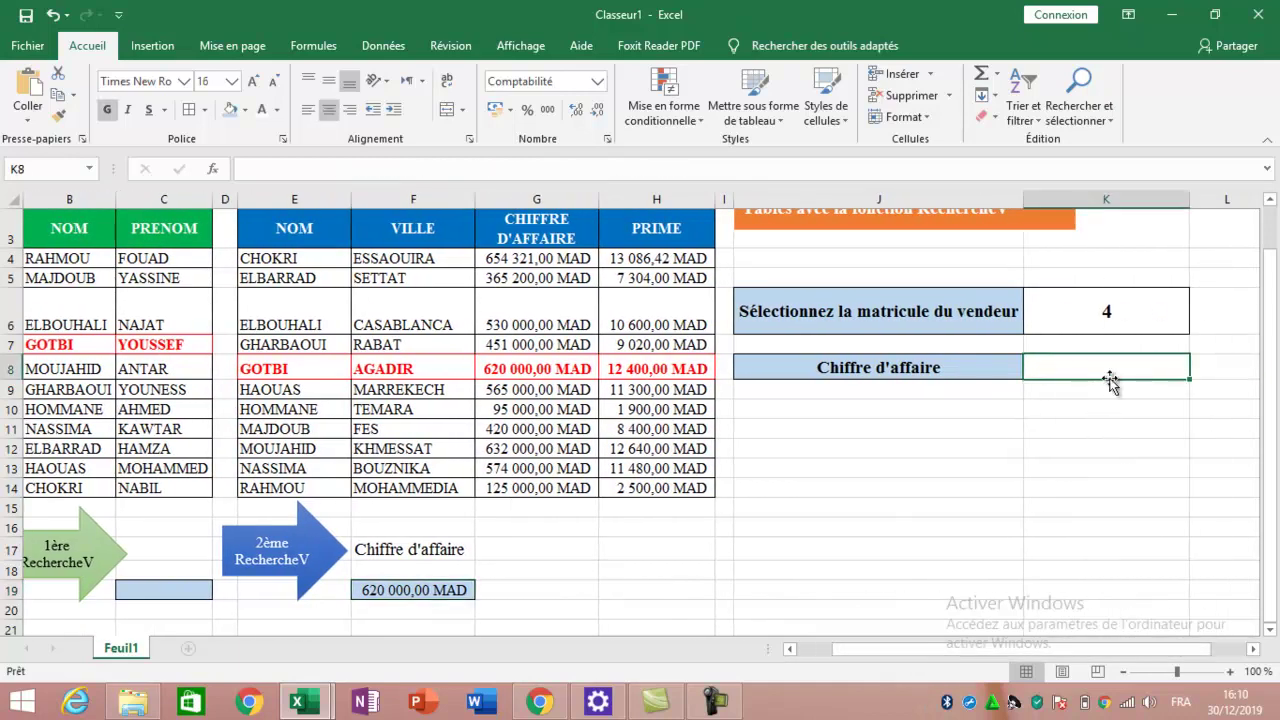
{"action": "key", "text": "Return"}
Start a RECHERCHEV formula in K8 with the selected matricule K6 as the lookup value
{"action": "left_click", "coordinate": [1110, 377]}
{"action": "type", "text": "rech"}
{"action": "key", "text": "BackSpace"}
{"action": "key", "text": "BackSpace"}
{"action": "key", "text": "BackSpace"}
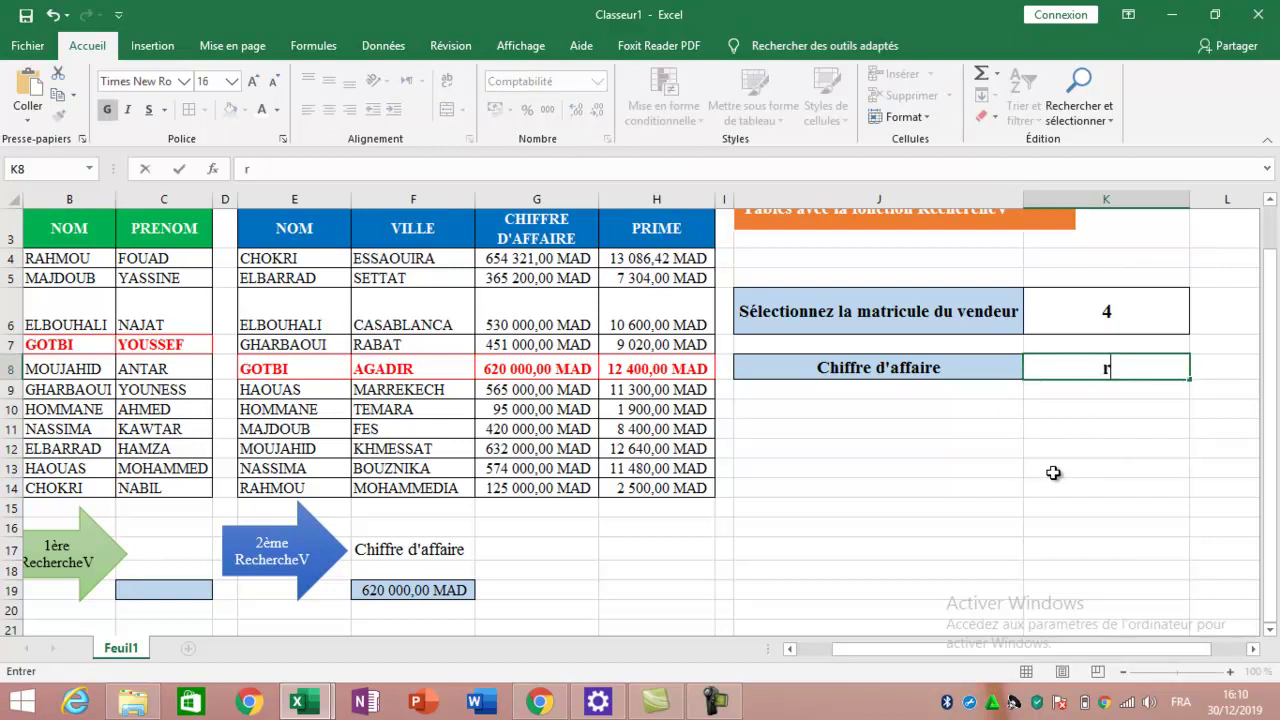
{"action": "type", "text": "=recherche"}
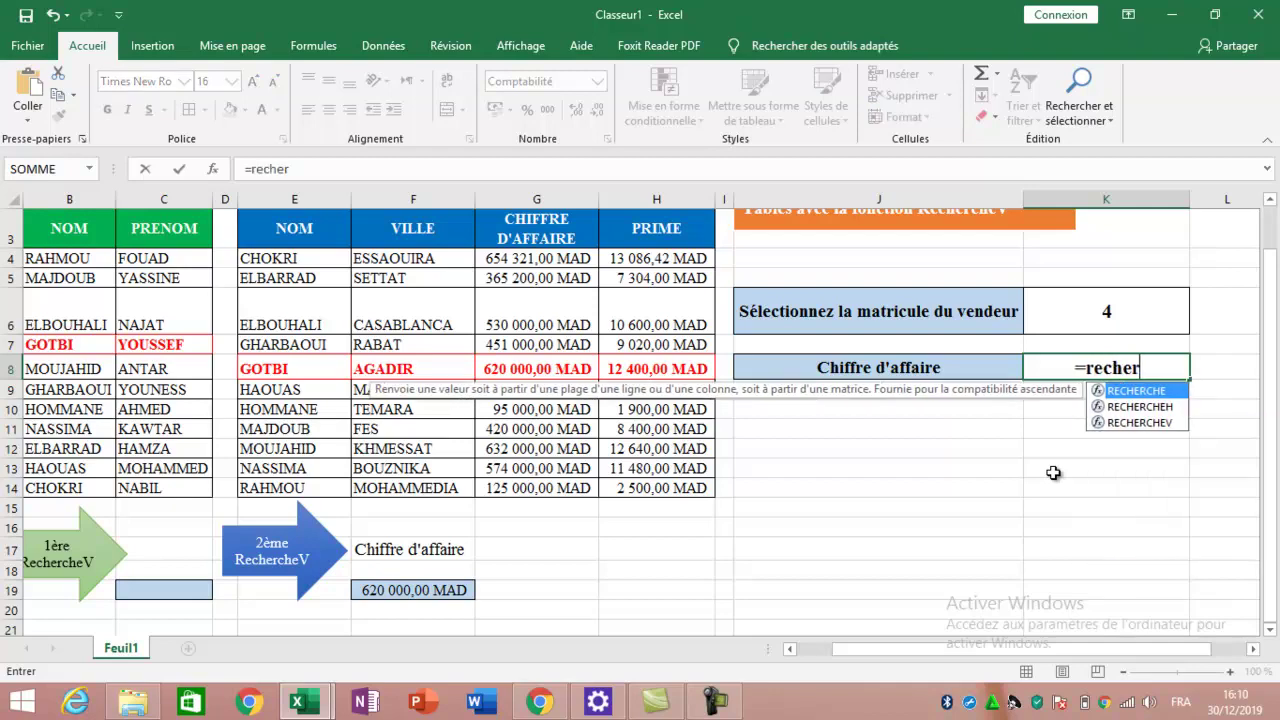
{"action": "type", "text": "v("}
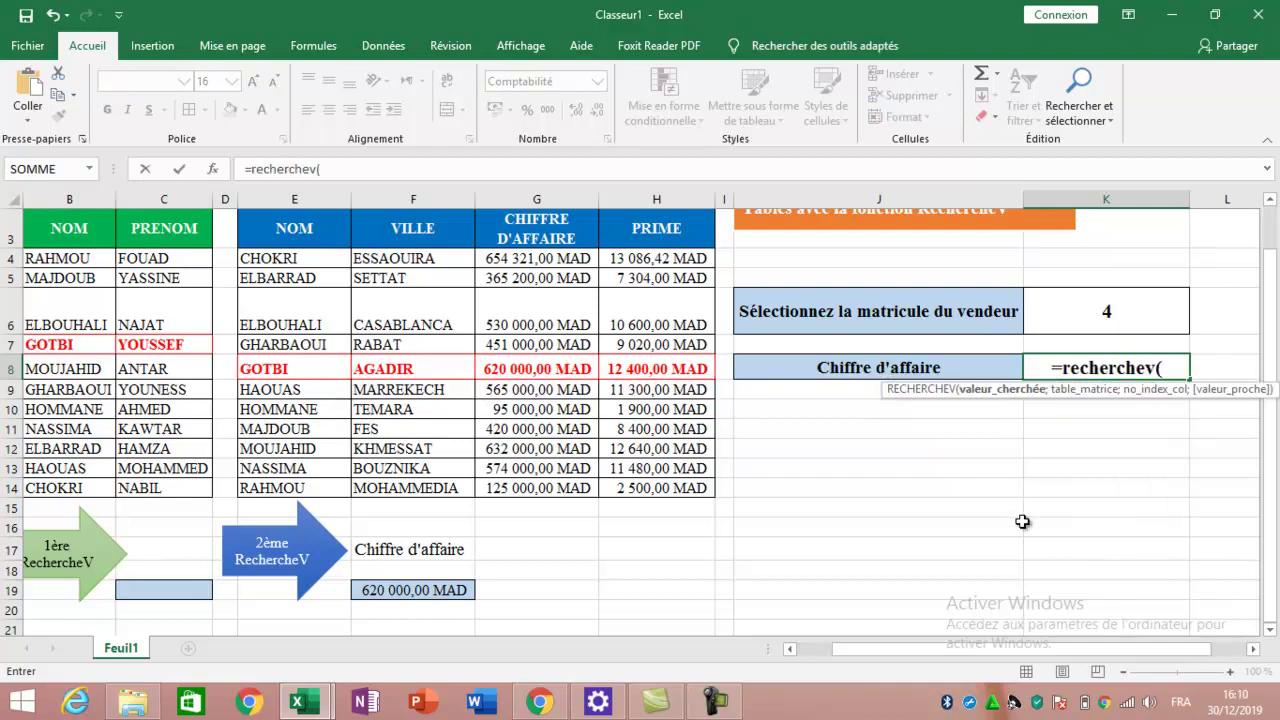
{"action": "left_click_drag", "start_coordinate": [950, 648], "coordinate": [903, 648]}
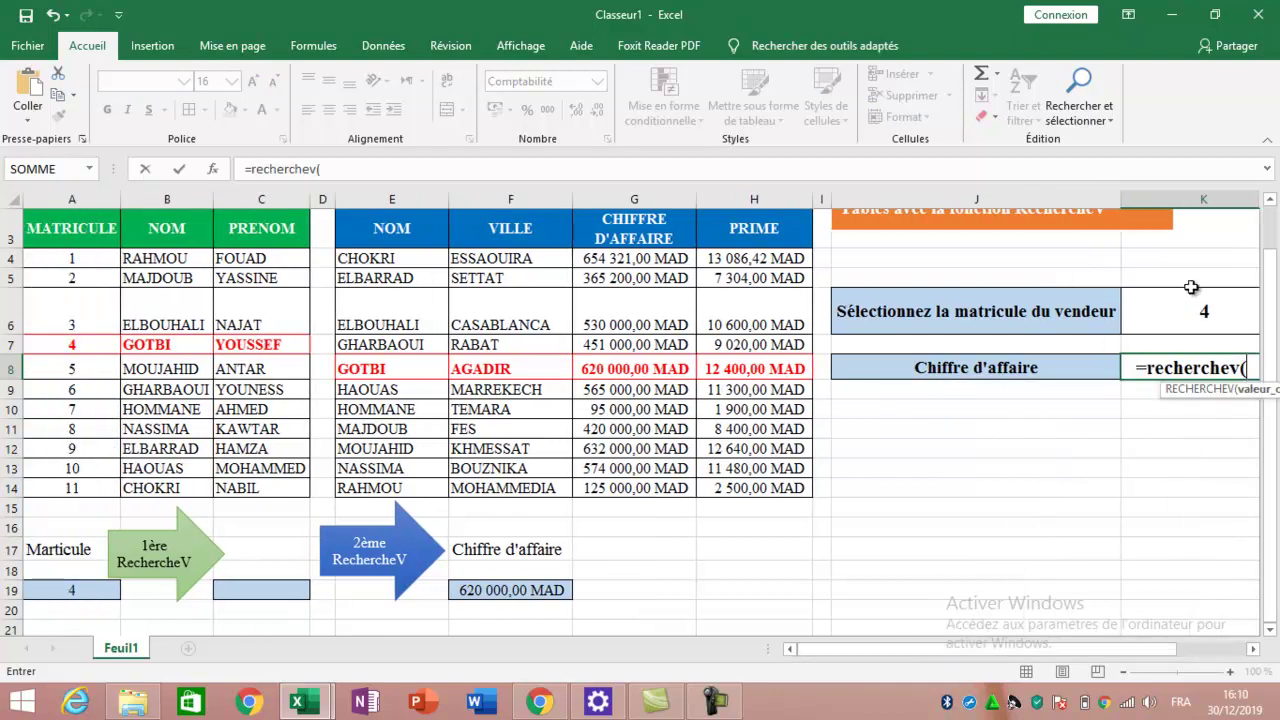
{"action": "left_click", "coordinate": [1191, 319]}
{"action": "type", "text": ";"}
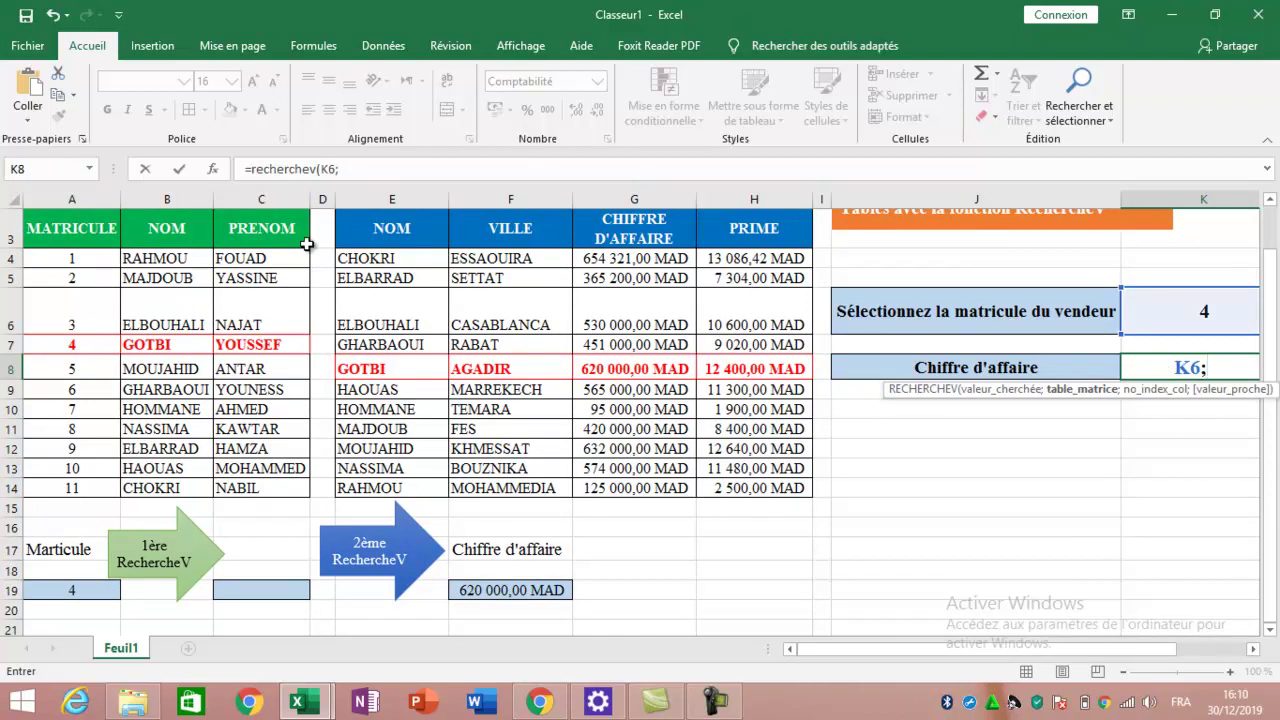
Complete the K8 formula with table A3:C14, column 2 and exact match 0, giving =RECHERCHEV(K6;A3:C14;2;0)
{"action": "left_click_drag", "start_coordinate": [300, 240], "coordinate": [8, 490]}
{"action": "type", "text": ";"}
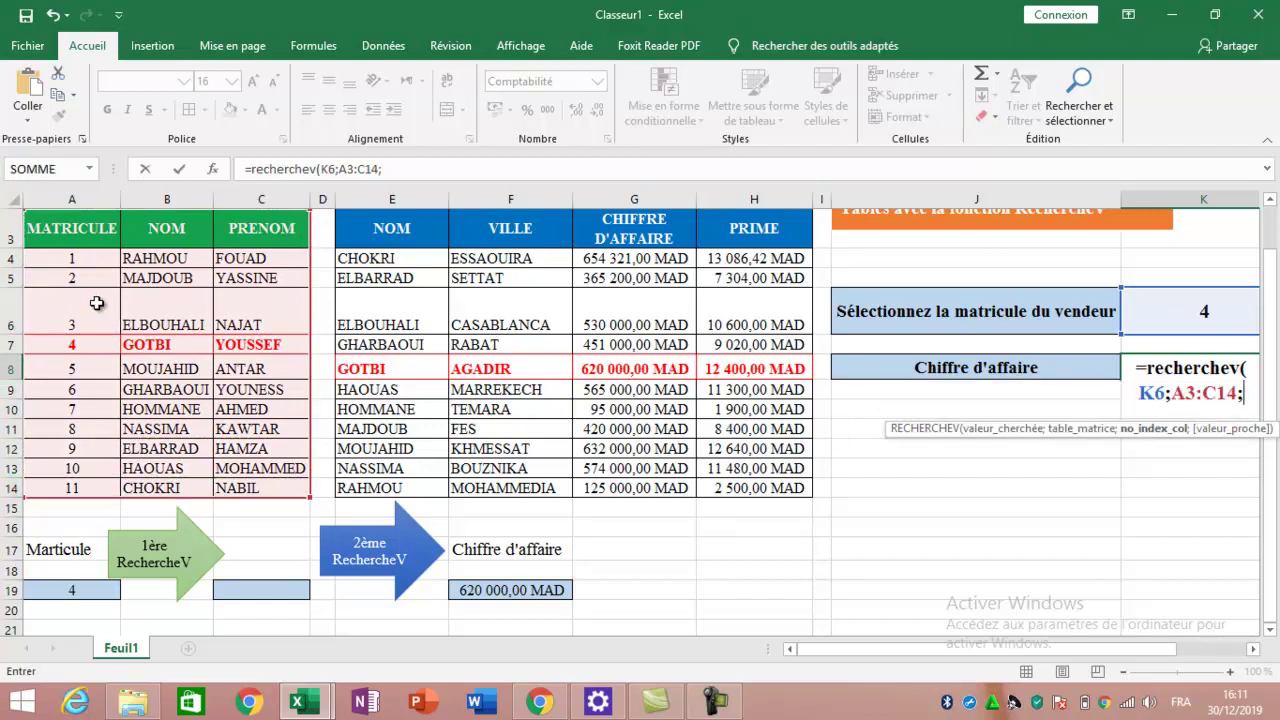
{"action": "type", "text": "2"}
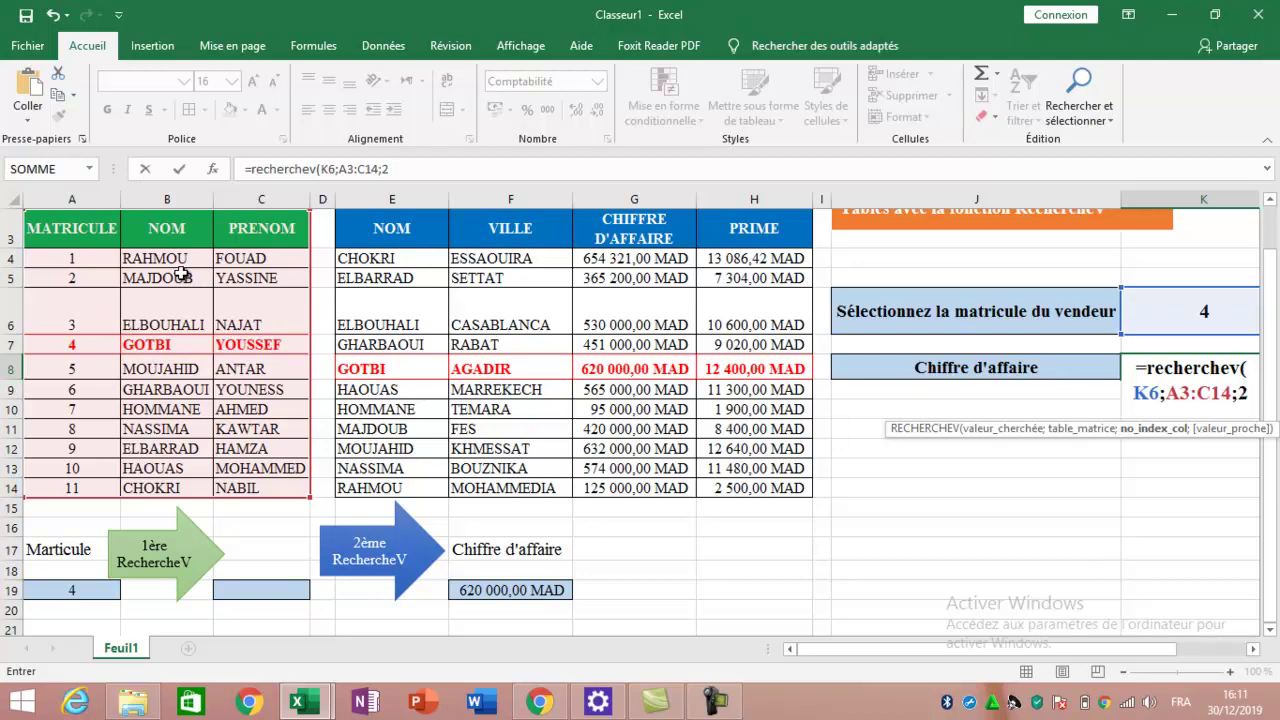
{"action": "type", "text": ";0)"}
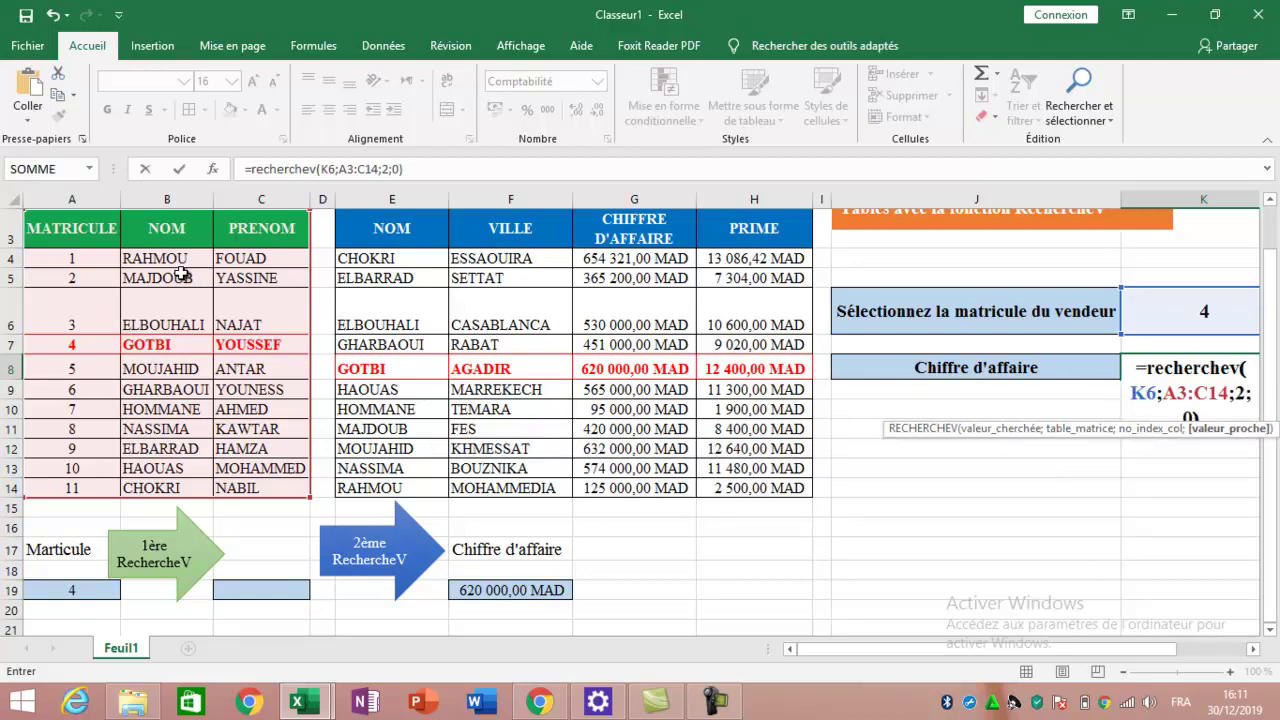
{"action": "key", "text": "Return"}
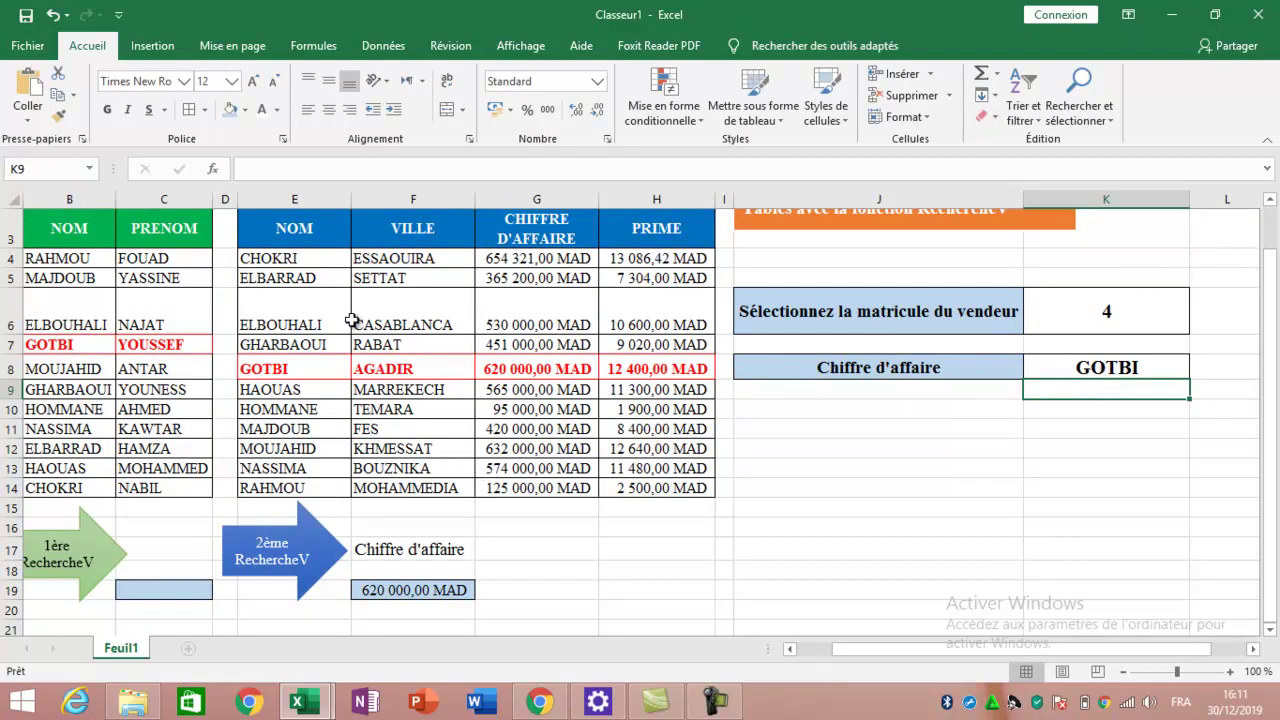
{"action": "double_click", "coordinate": [1086, 364]}
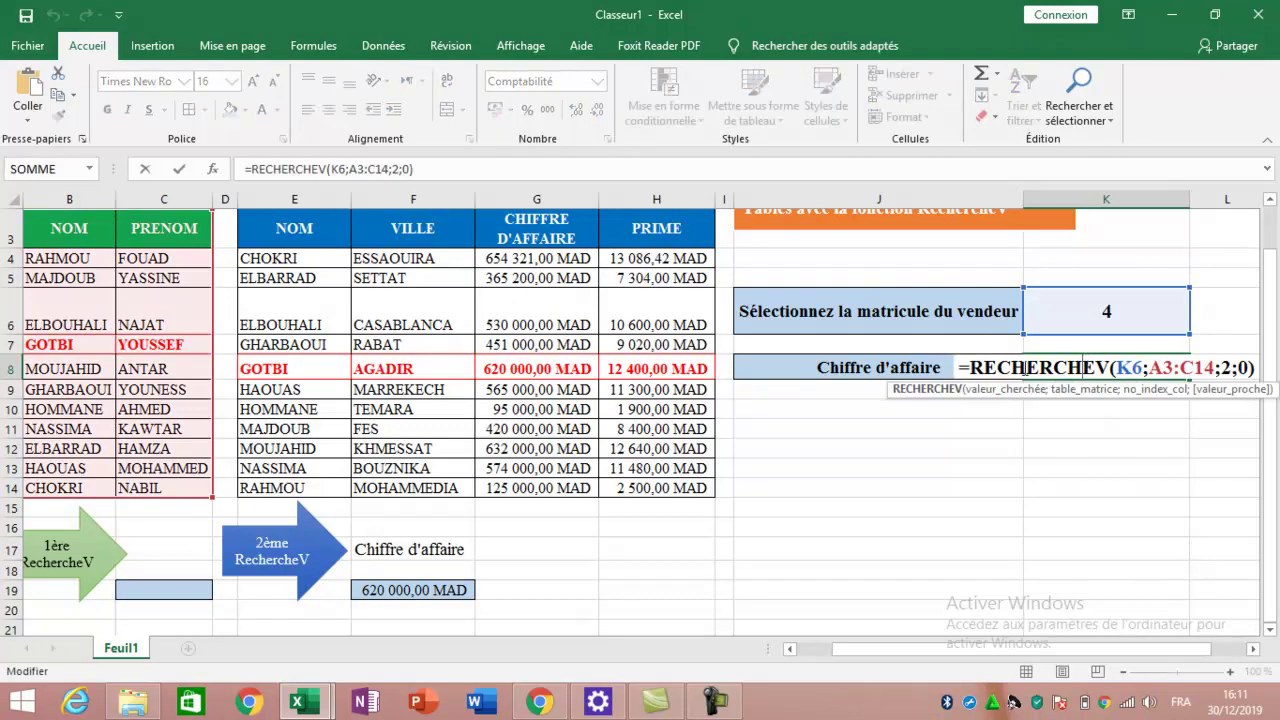
{"action": "left_click", "coordinate": [975, 369]}
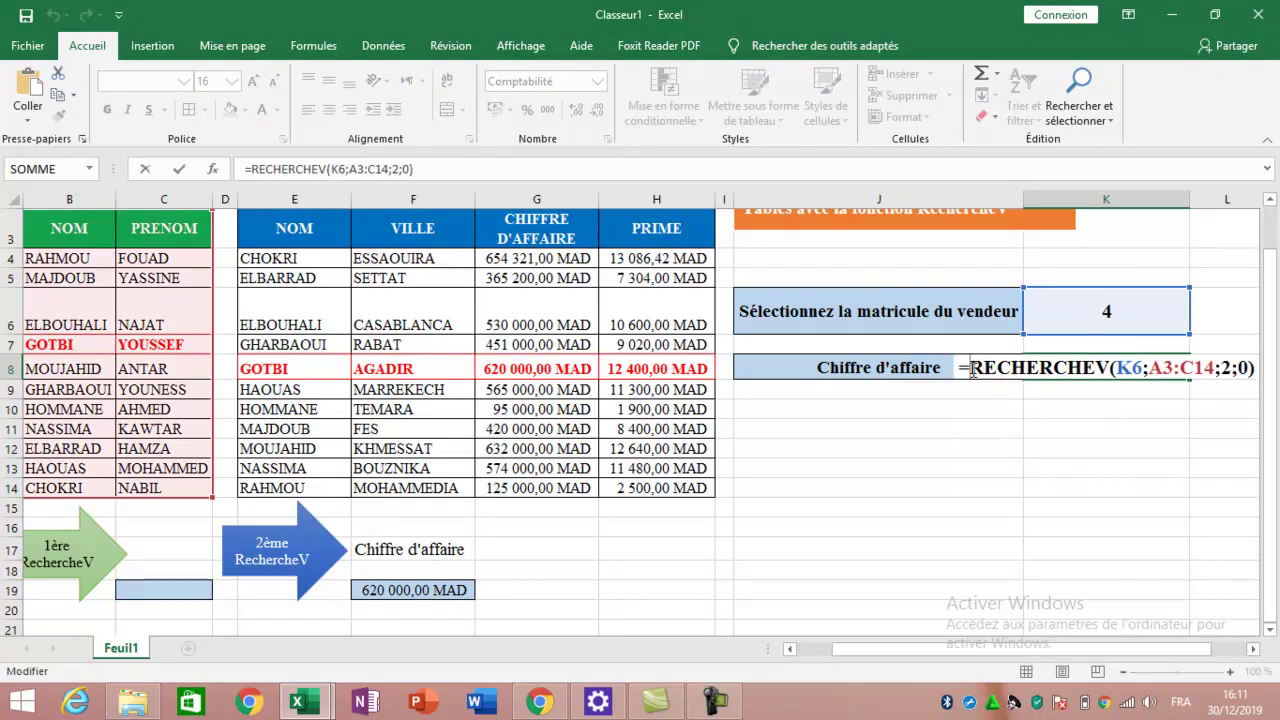
{"action": "key", "text": "Escape"}
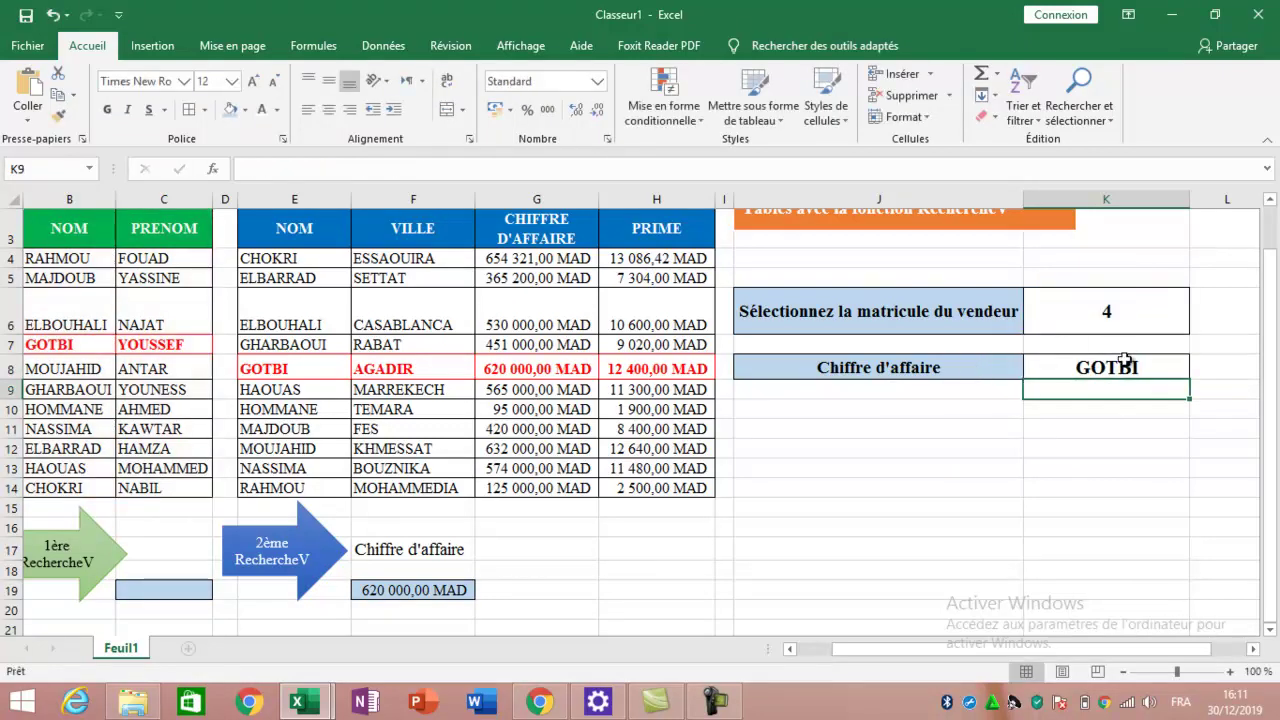
{"action": "double_click", "coordinate": [1120, 368]}
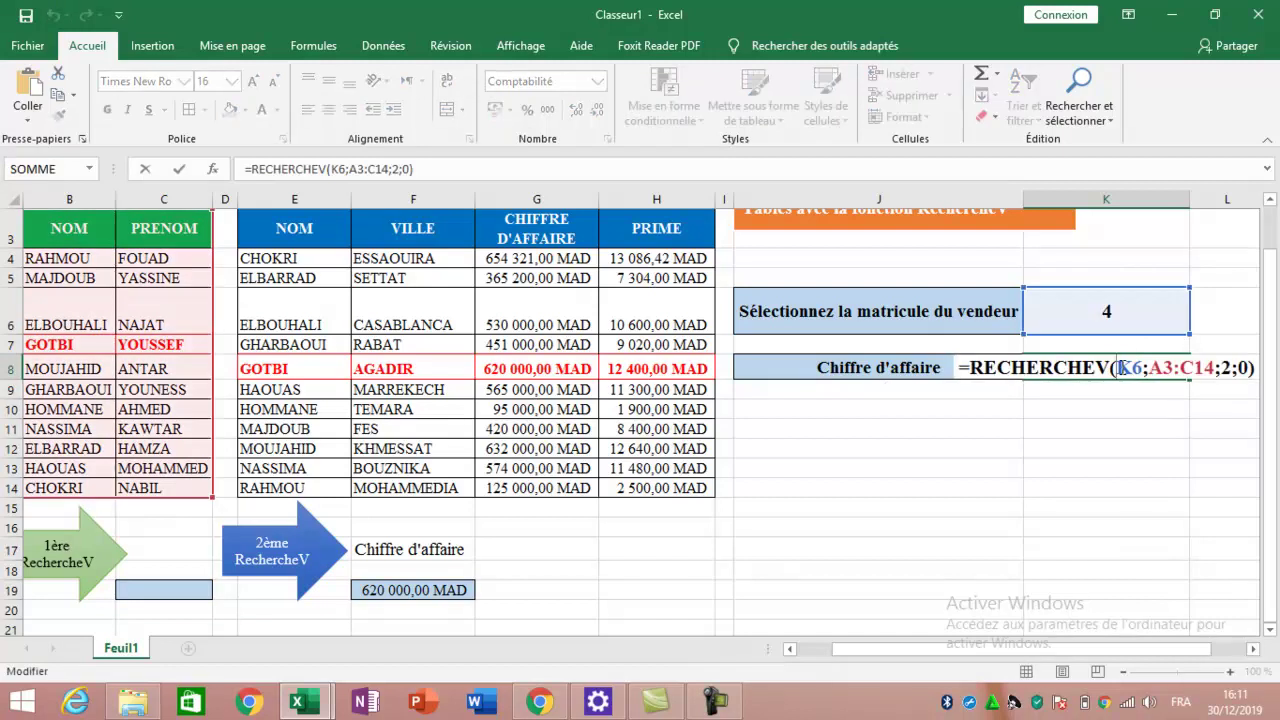
{"action": "key", "text": "Return"}
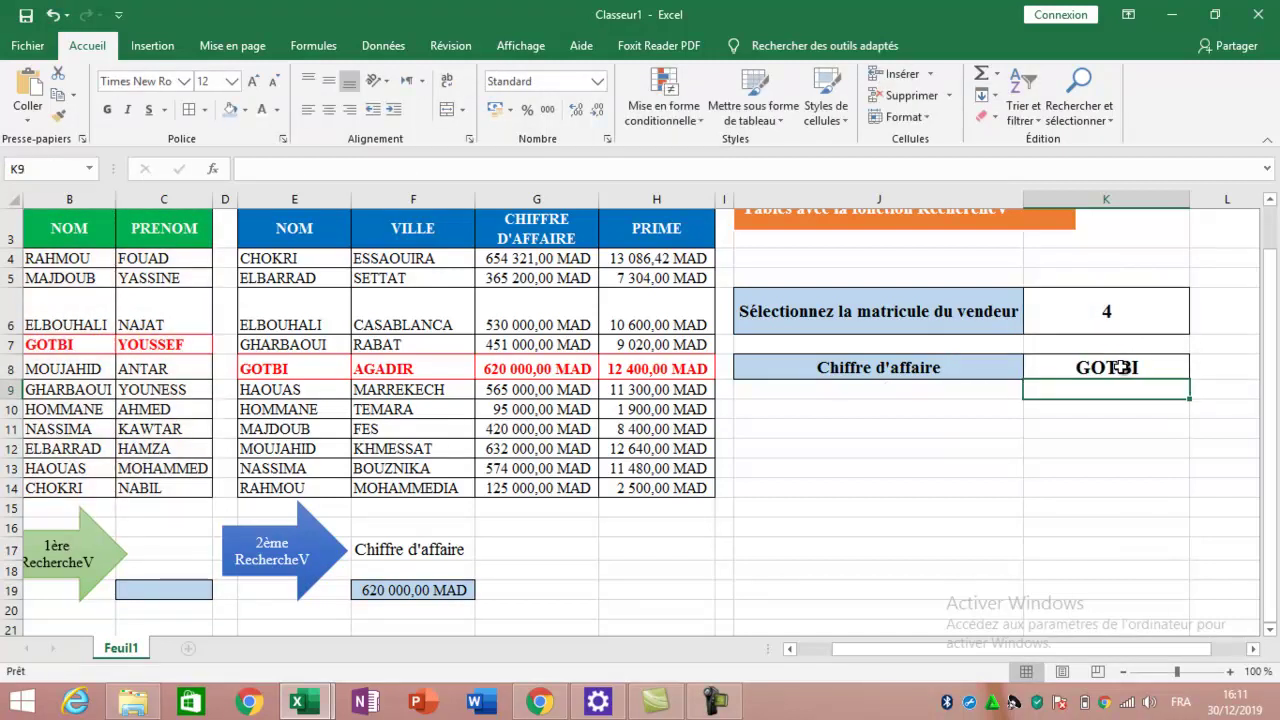
Insert an outer RECHERCHEV( before the existing lookup in K8, so that the name lookup becomes its lookup value
{"action": "double_click", "coordinate": [1120, 368]}
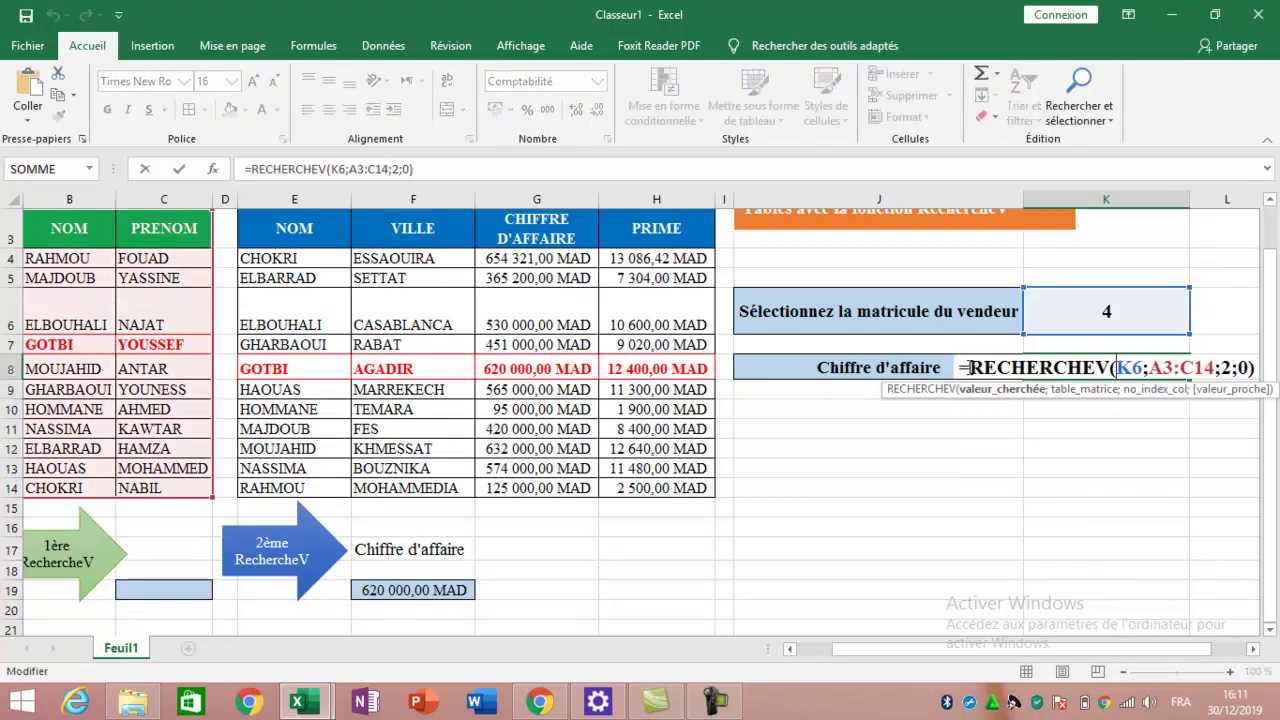
{"action": "left_click", "coordinate": [969, 368]}
{"action": "type", "text": "re"}
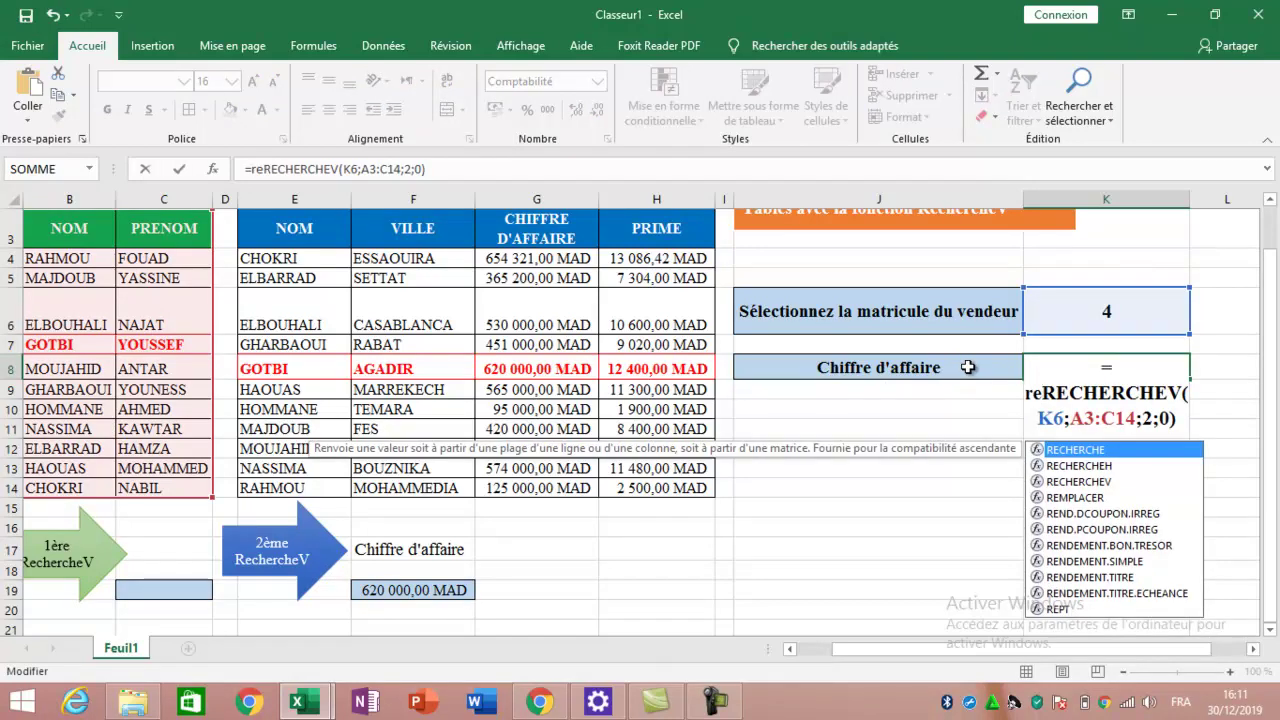
{"action": "key", "text": "BackSpace"}
{"action": "key", "text": "BackSpace"}
{"action": "type", "text": "RE"}
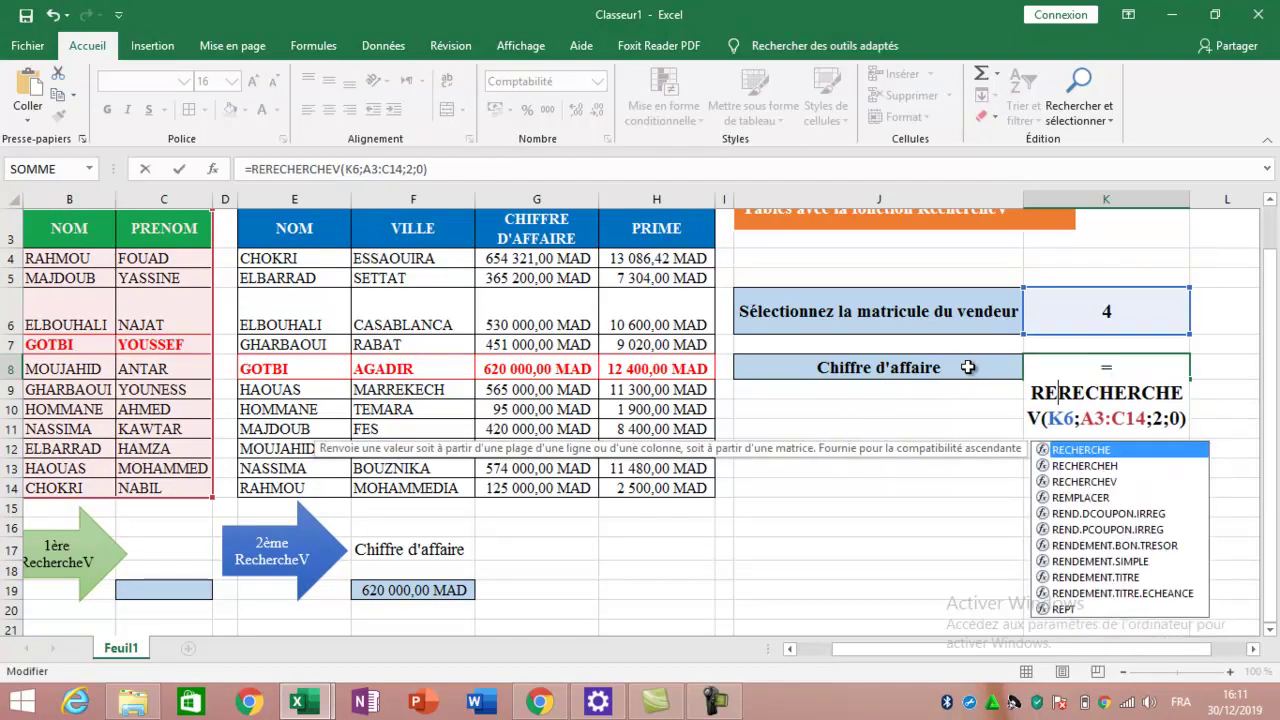
{"action": "key", "text": "Escape"}
{"action": "type", "text": "RCHEV5"}
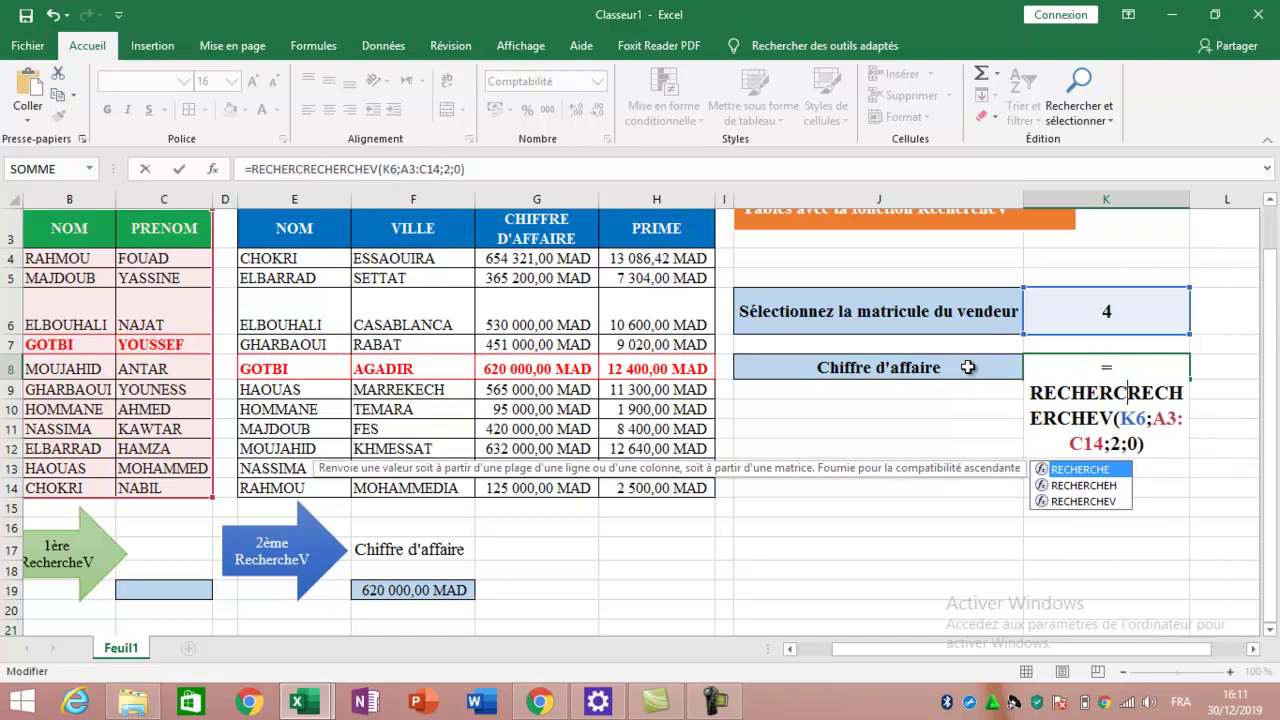
{"action": "key", "text": "BackSpace"}
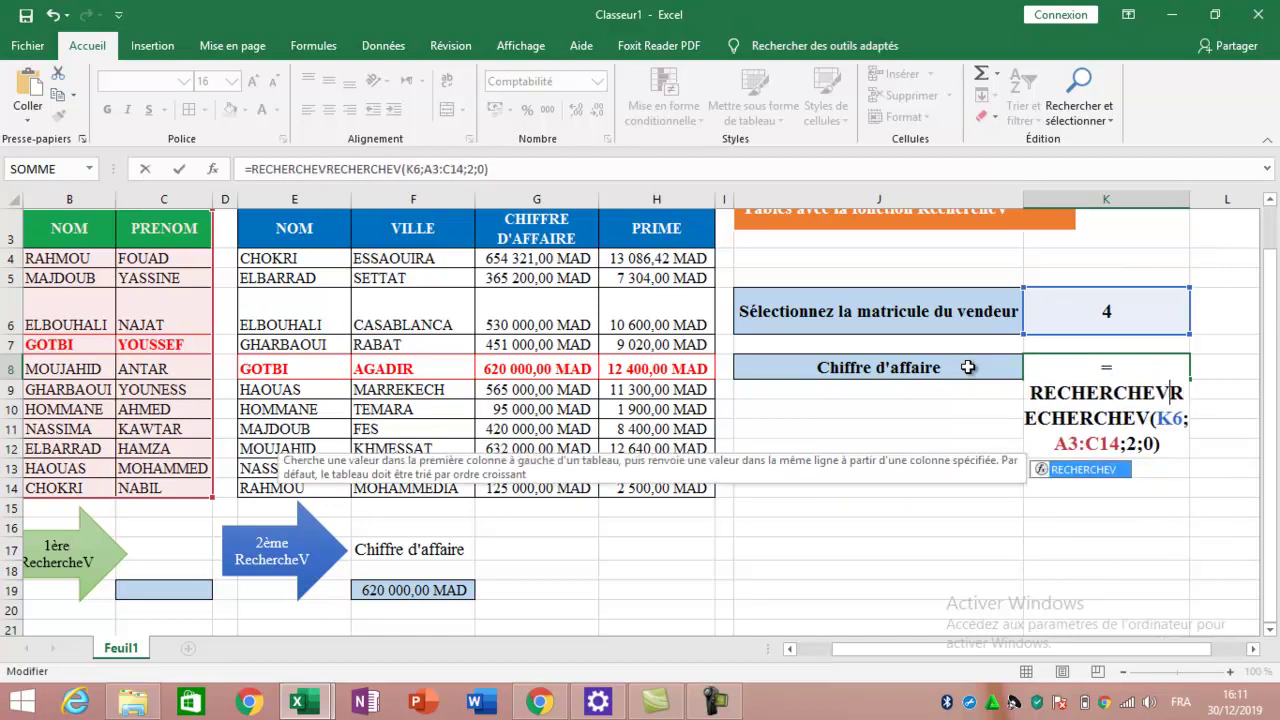
{"action": "type", "text": "("}
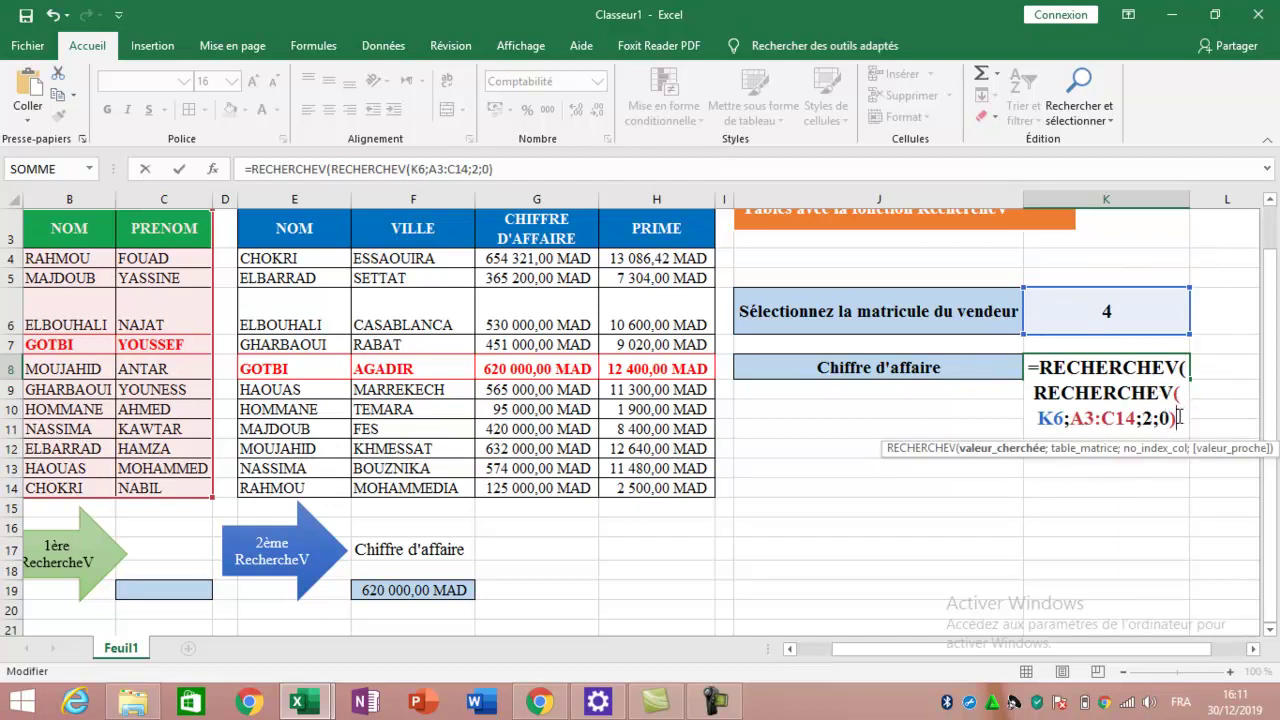
Complete the outer RECHERCHEV in K8 with table E3:H14, column 3 and exact match 0, and enter the formula
{"action": "type", "text": ";"}
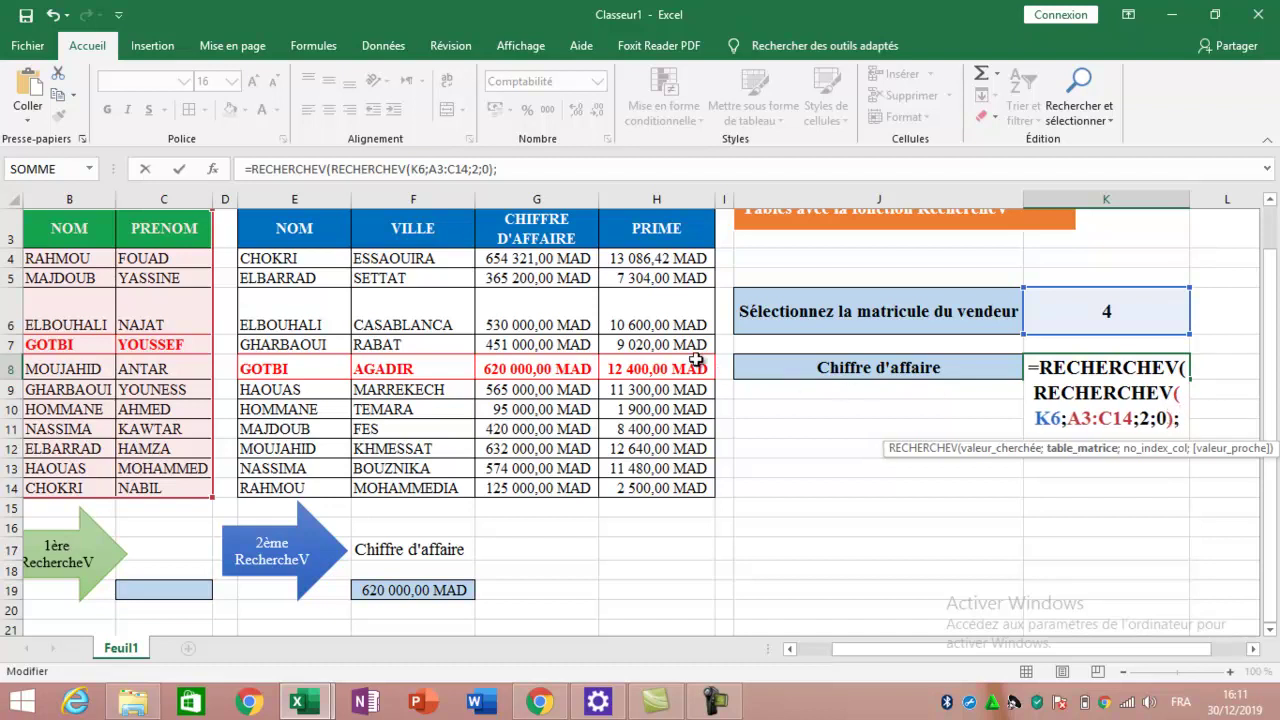
{"action": "left_click_drag", "start_coordinate": [323, 227], "coordinate": [639, 496]}
{"action": "type", "text": ";"}
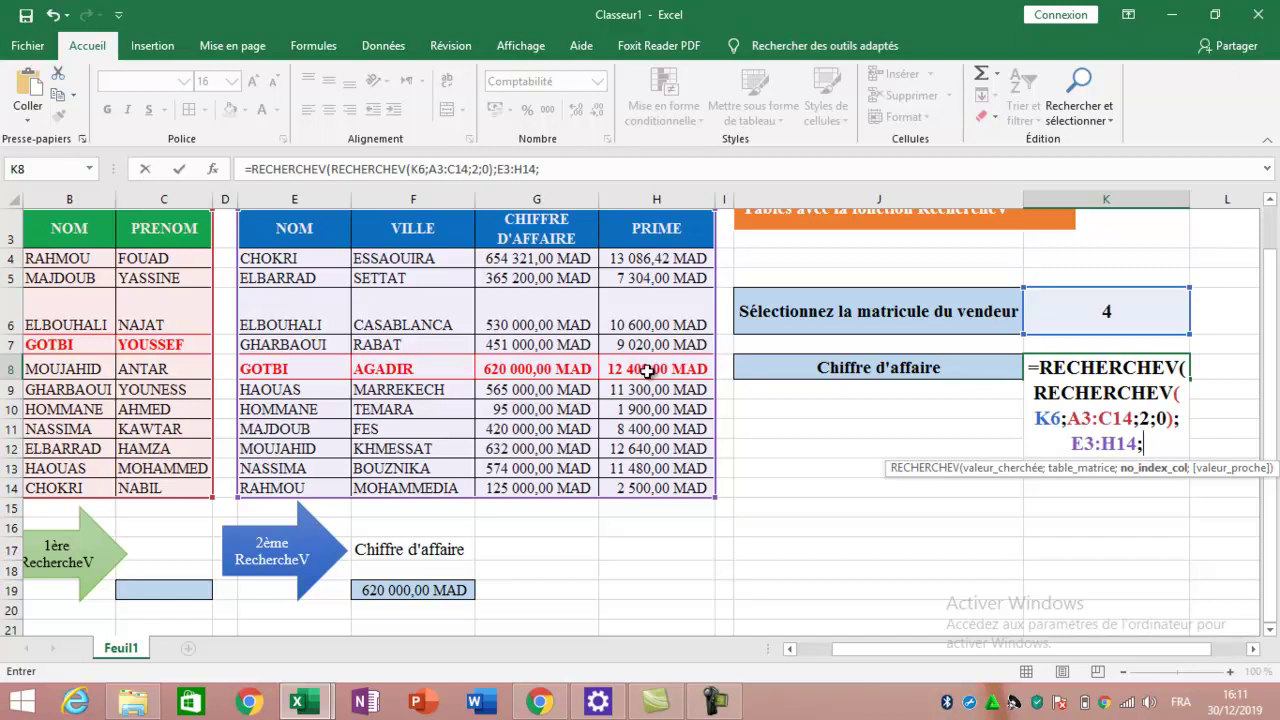
{"action": "type", "text": "3;"}
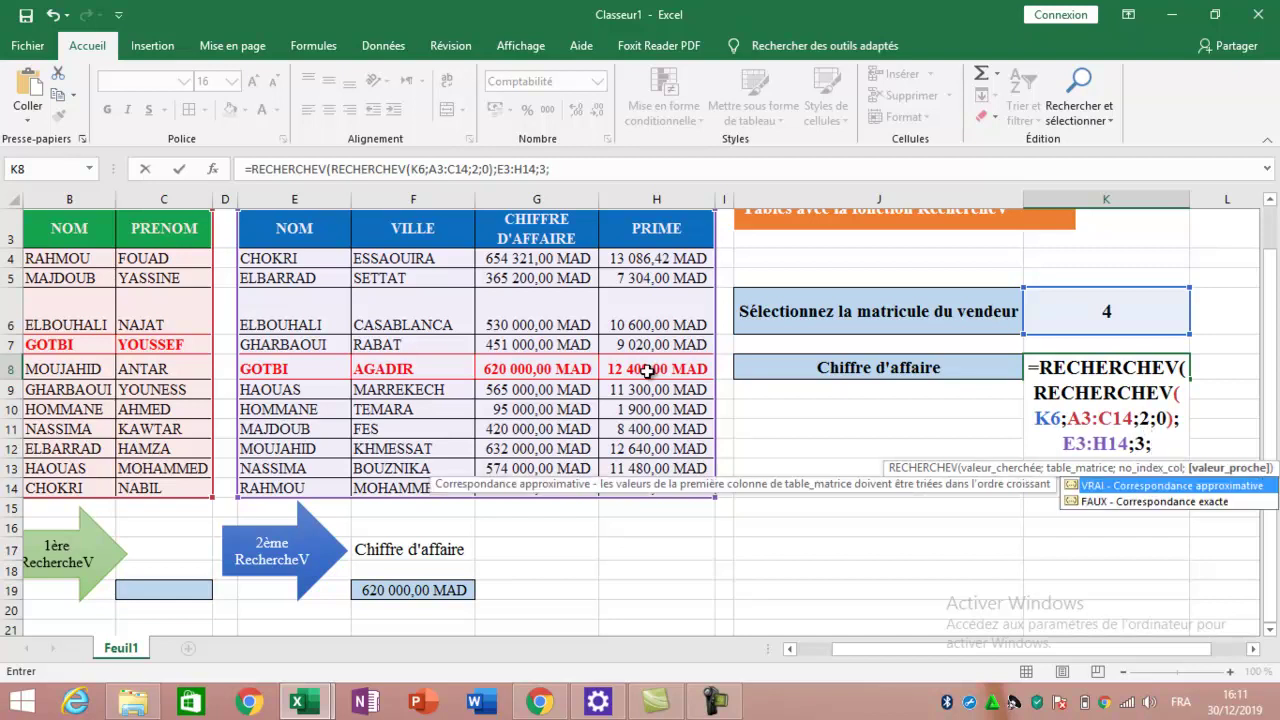
{"action": "type", "text": "0)"}
{"action": "key", "text": "Return"}
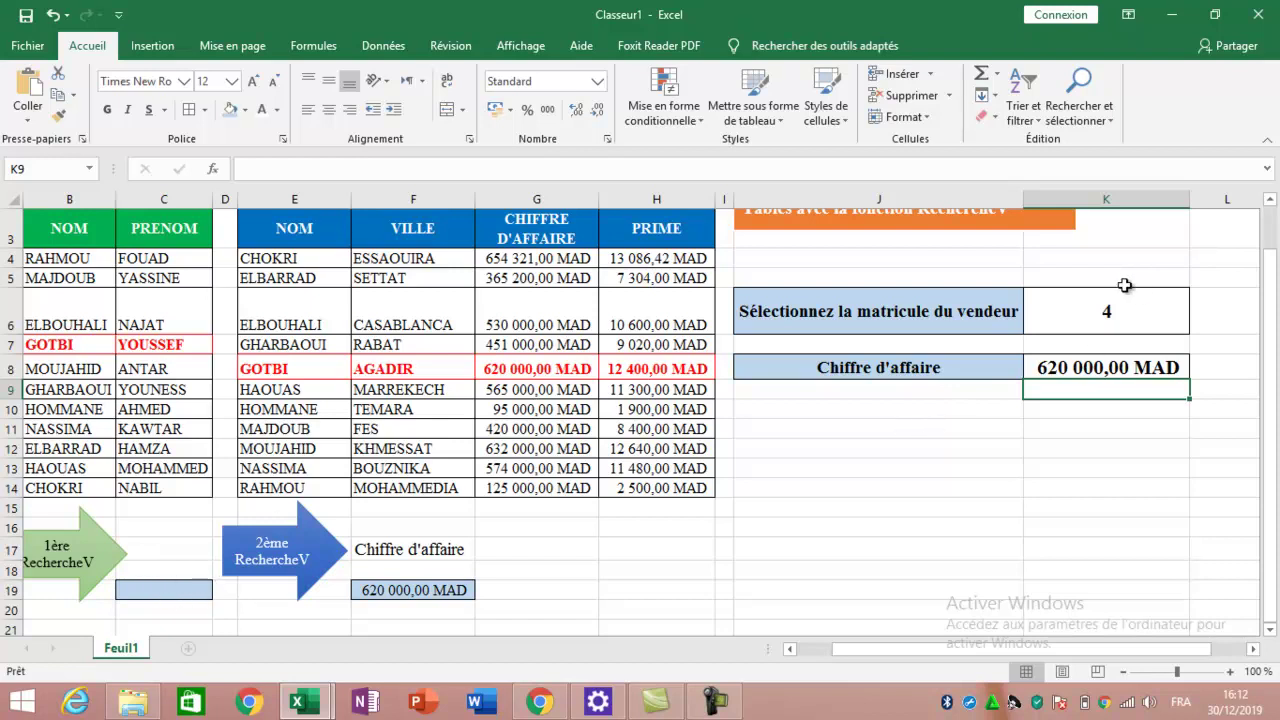
Set the selected seller matricule in K6 to 6 to test the nested formula
{"action": "left_click", "coordinate": [1090, 313]}
{"action": "type", "text": "6"}
{"action": "key", "text": "Return"}
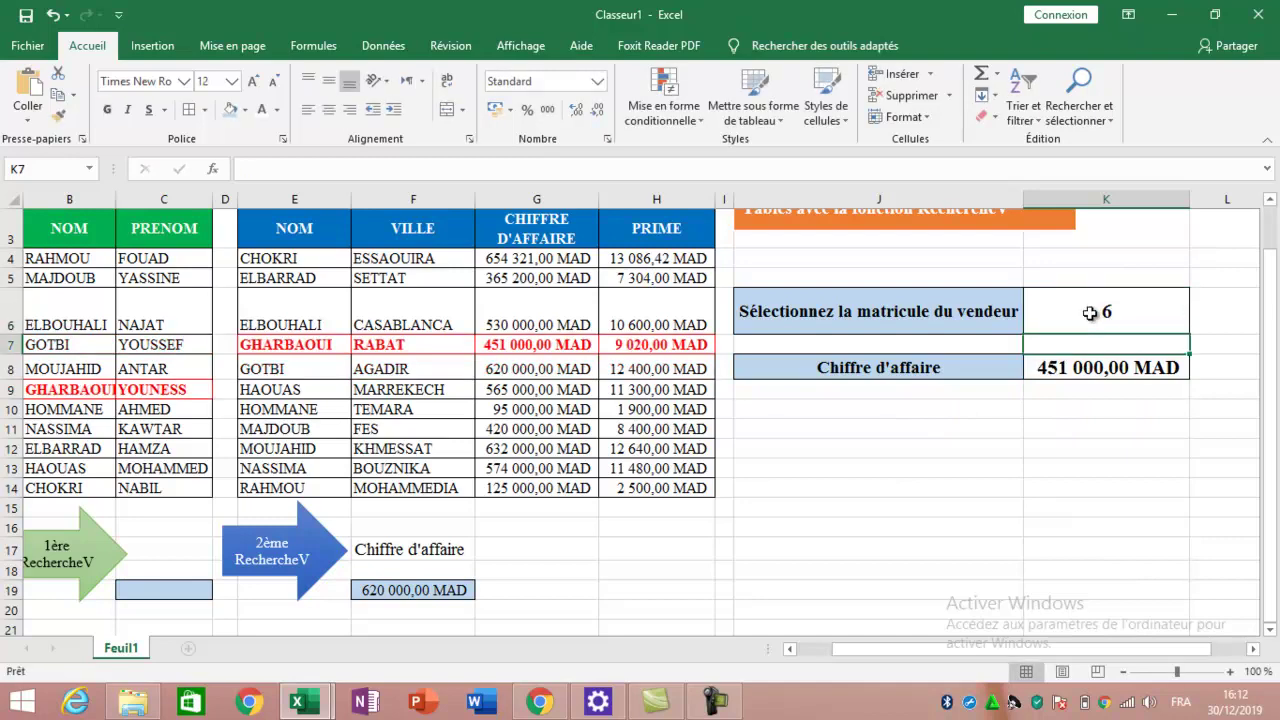
Set the selected seller matricule in K6 to 7 to test the nested formula
{"action": "left_click", "coordinate": [1090, 313]}
{"action": "type", "text": "7"}
{"action": "key", "text": "Return"}
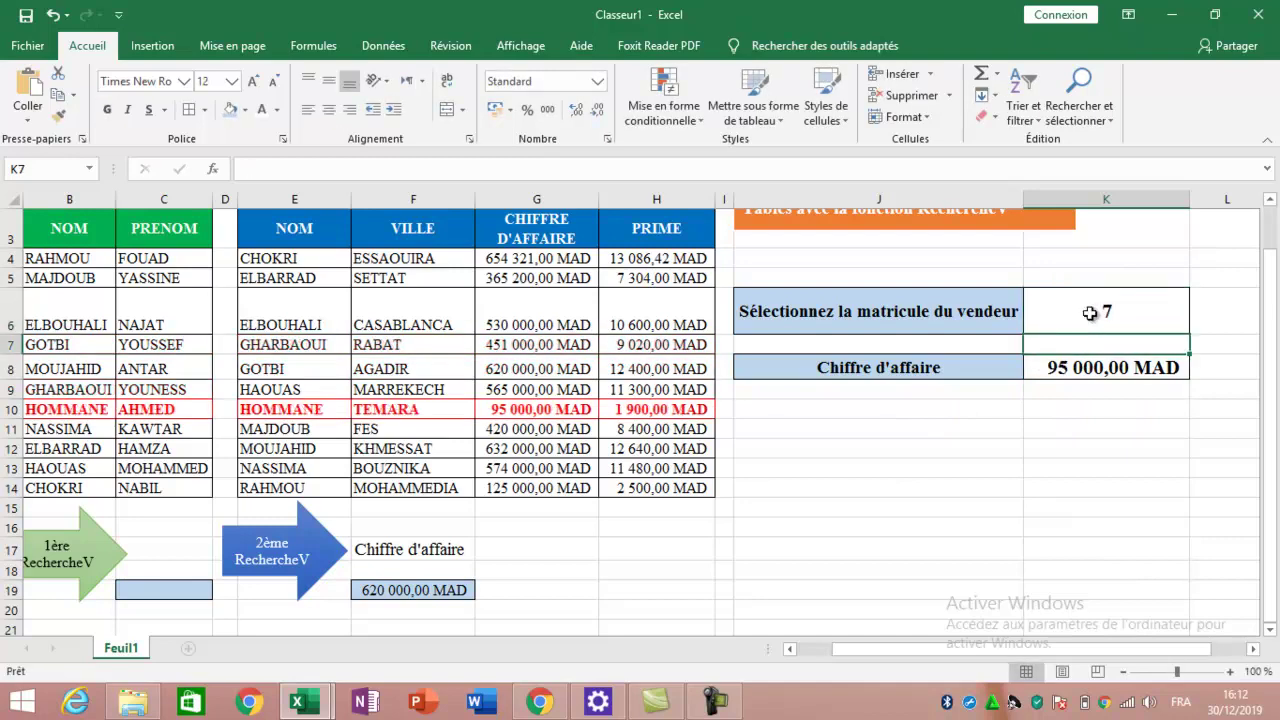
Review the outer RECHERCHEV's column number argument in the K8 formula against the CHIFFRE D'AFFAIRE column
{"action": "double_click", "coordinate": [1083, 367]}
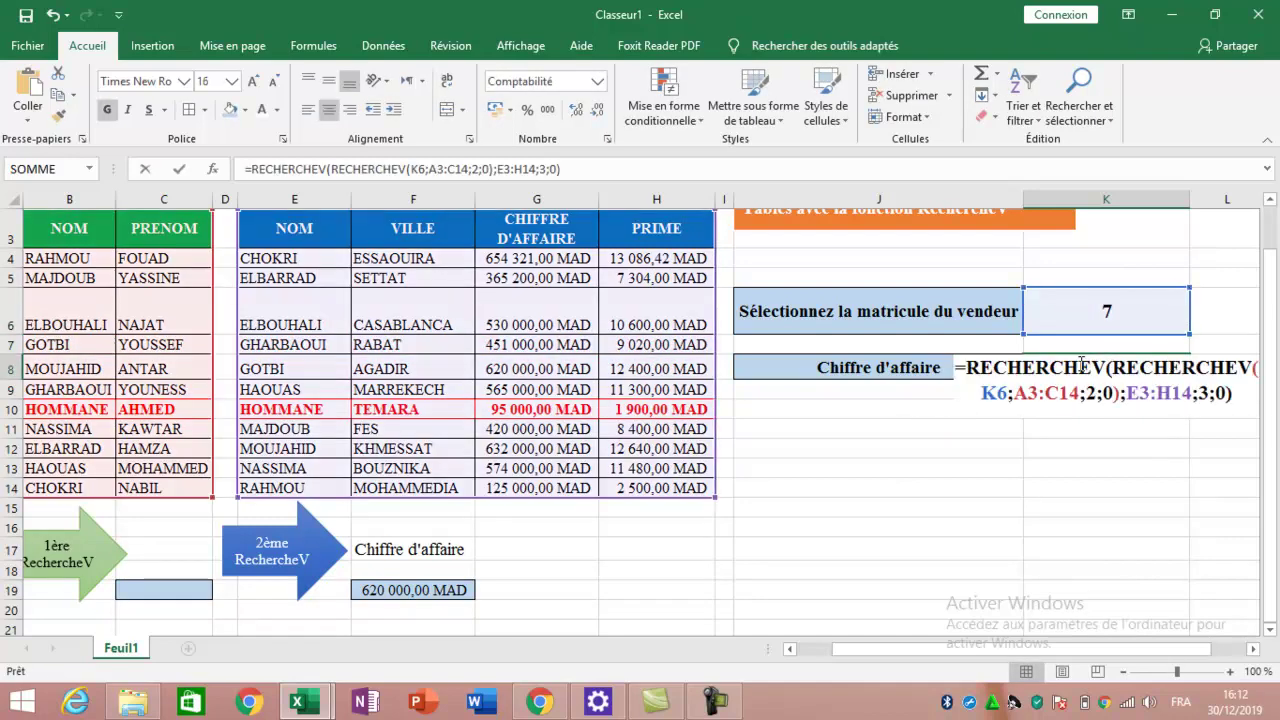
{"action": "left_click", "coordinate": [1206, 393]}
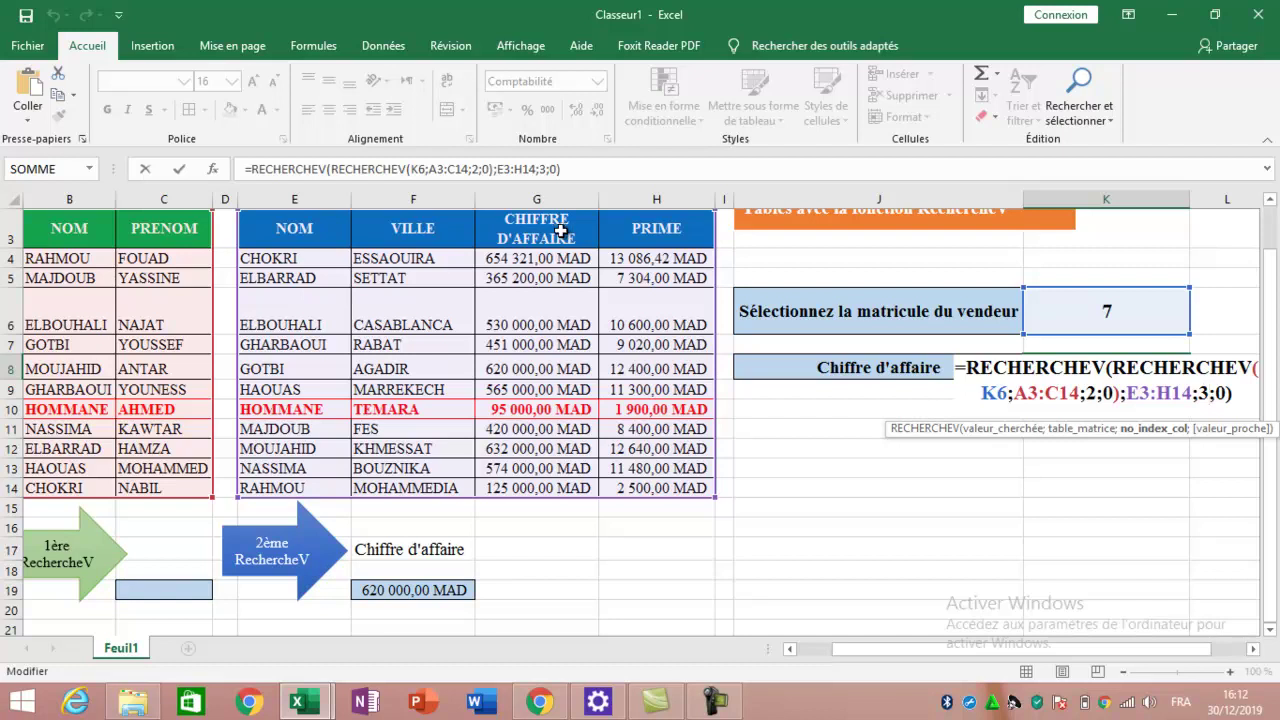
{"action": "key", "text": "Return"}
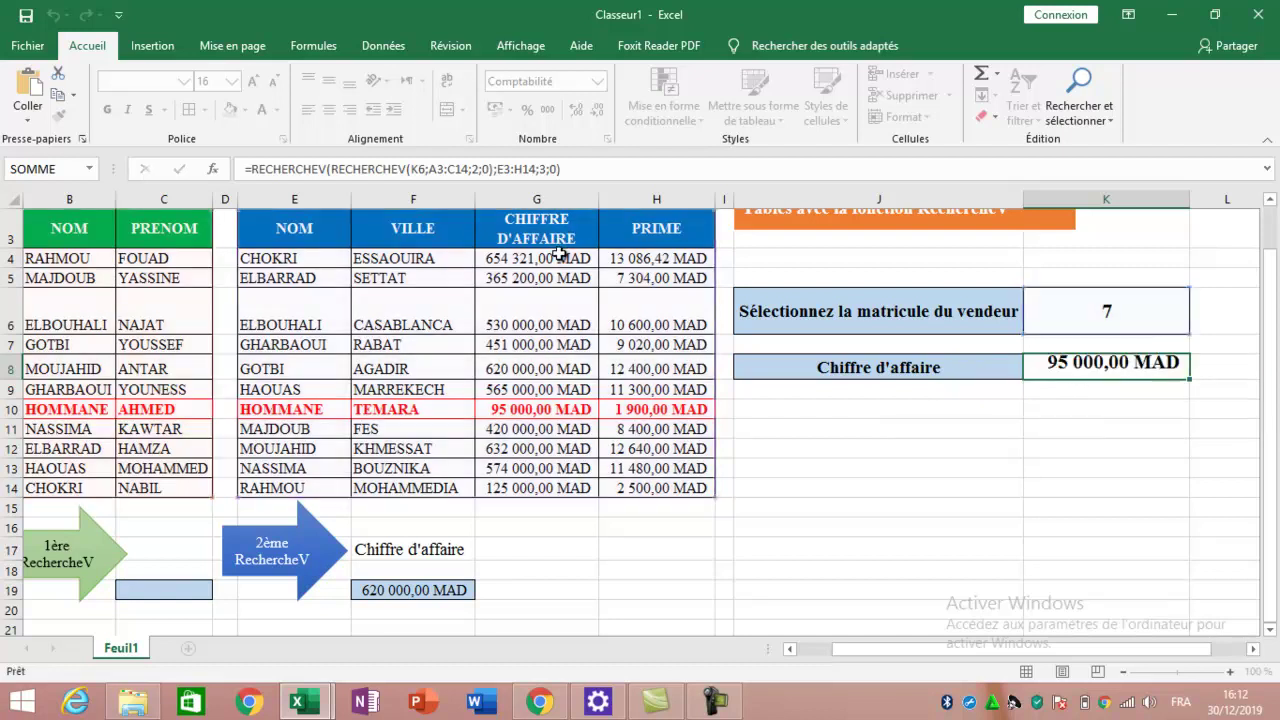
Relabel J8 as PRIME and set the outer RECHERCHEV's column number in K8 to 4
{"action": "left_click", "coordinate": [874, 362]}
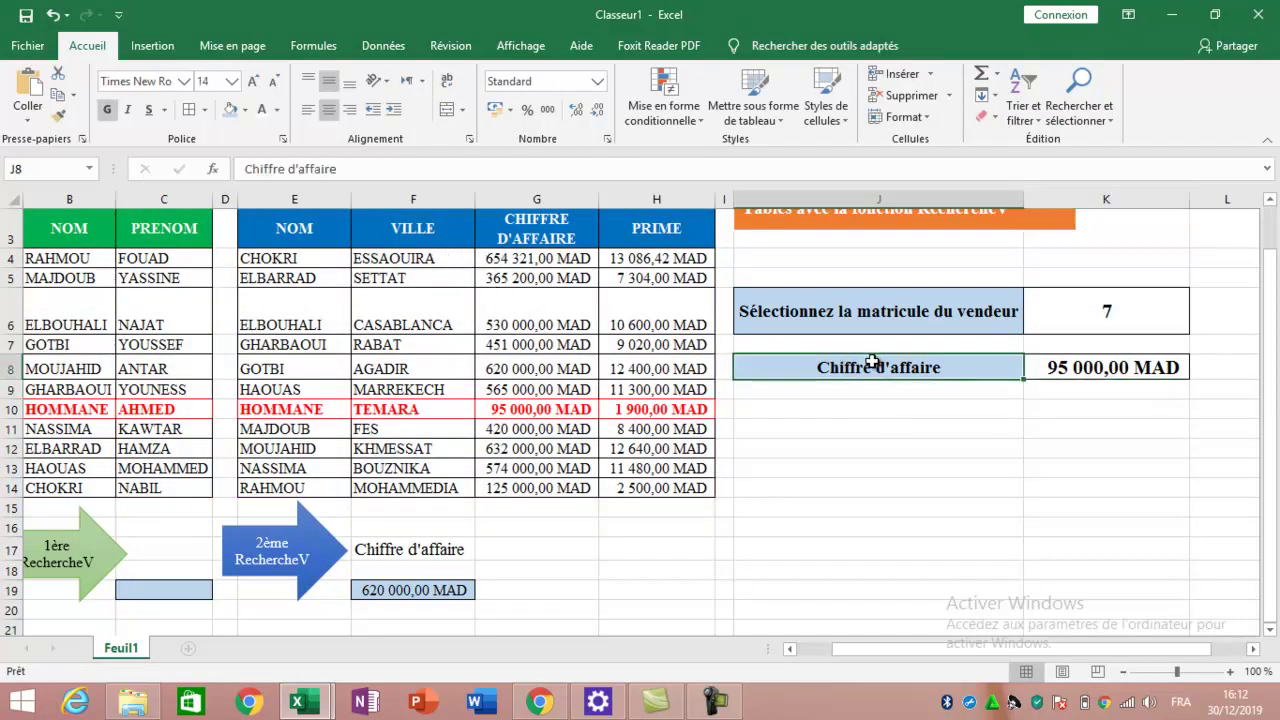
{"action": "type", "text": "P"}
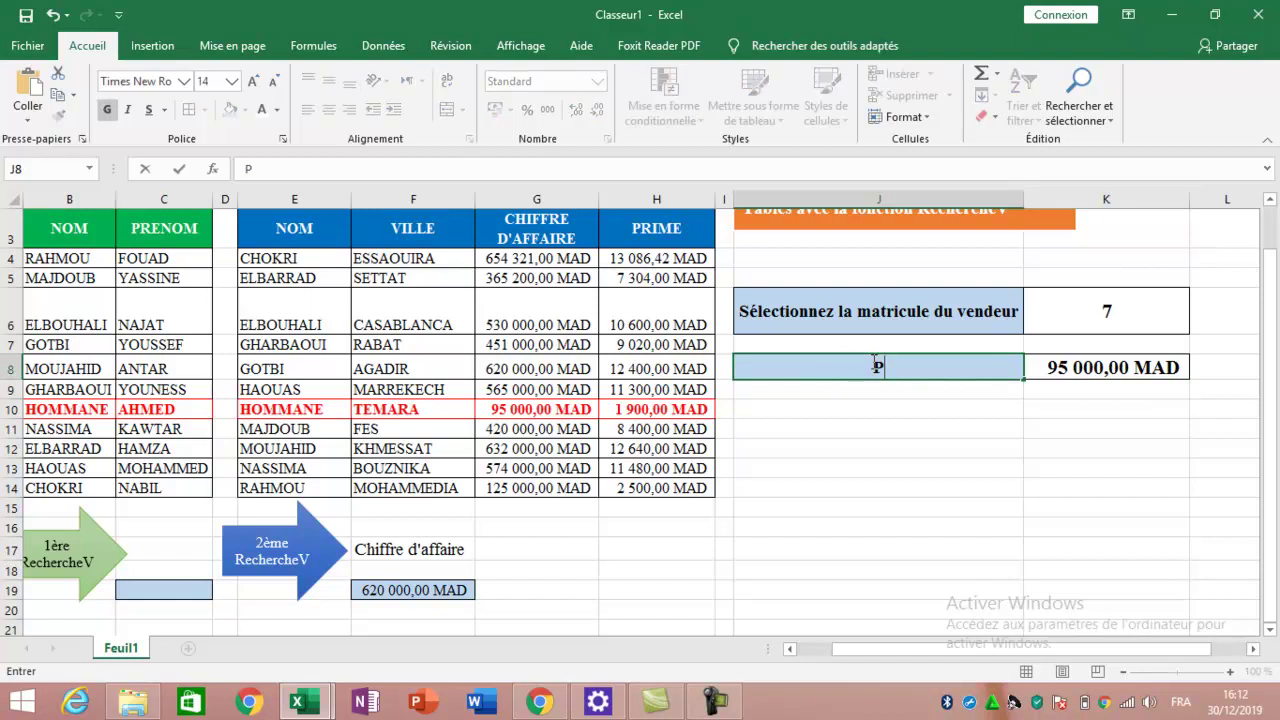
{"action": "type", "text": "RIME"}
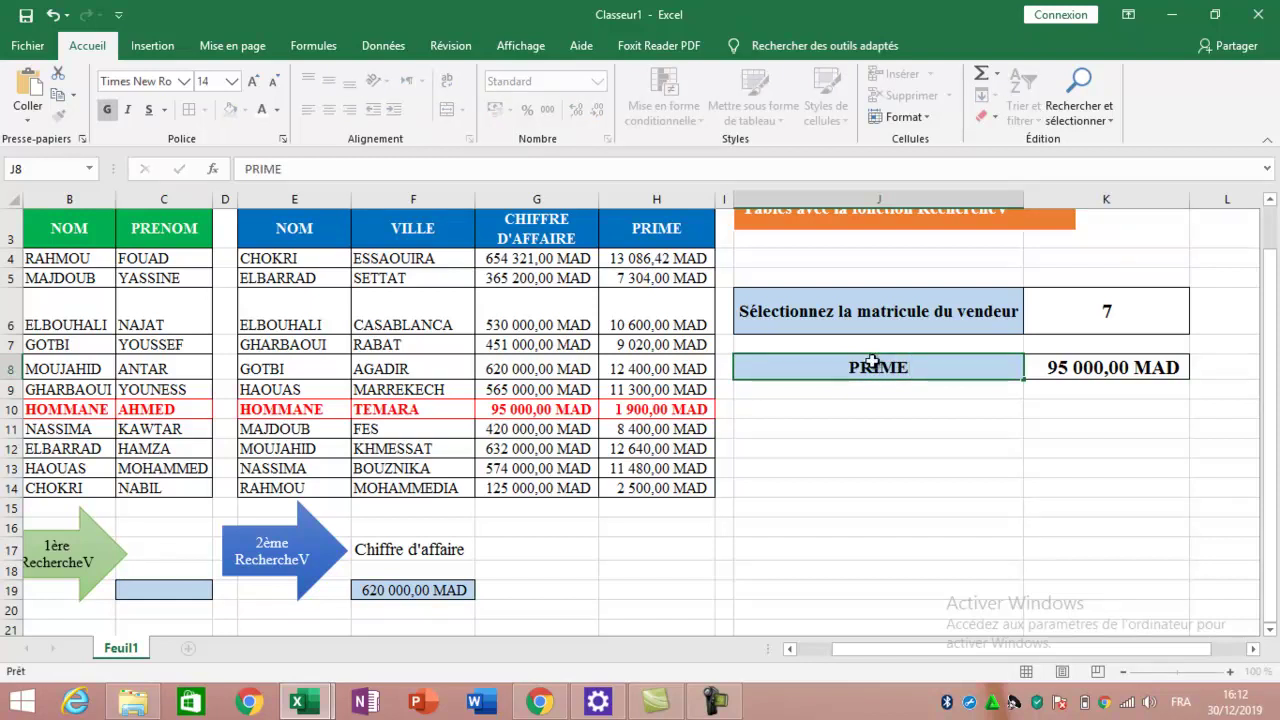
{"action": "key", "text": "Return"}
{"action": "double_click", "coordinate": [1128, 366]}
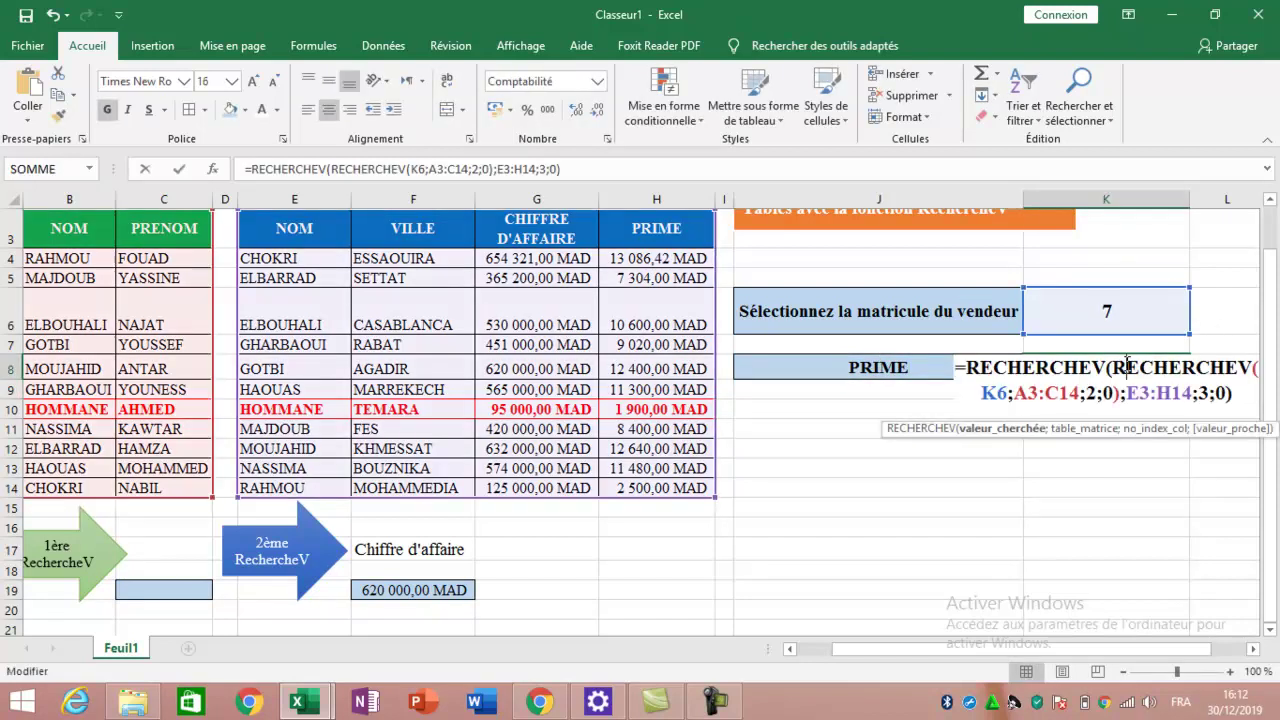
{"action": "left_click", "coordinate": [1208, 394]}
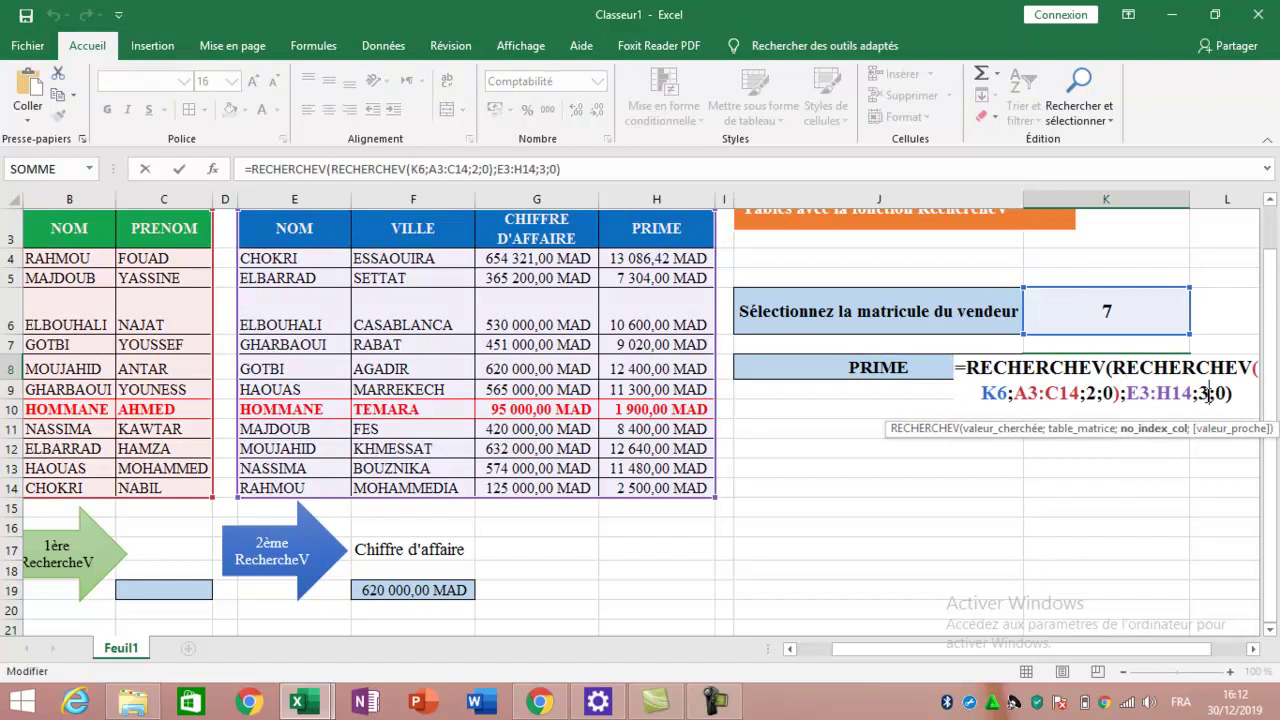
{"action": "key", "text": "BackSpace"}
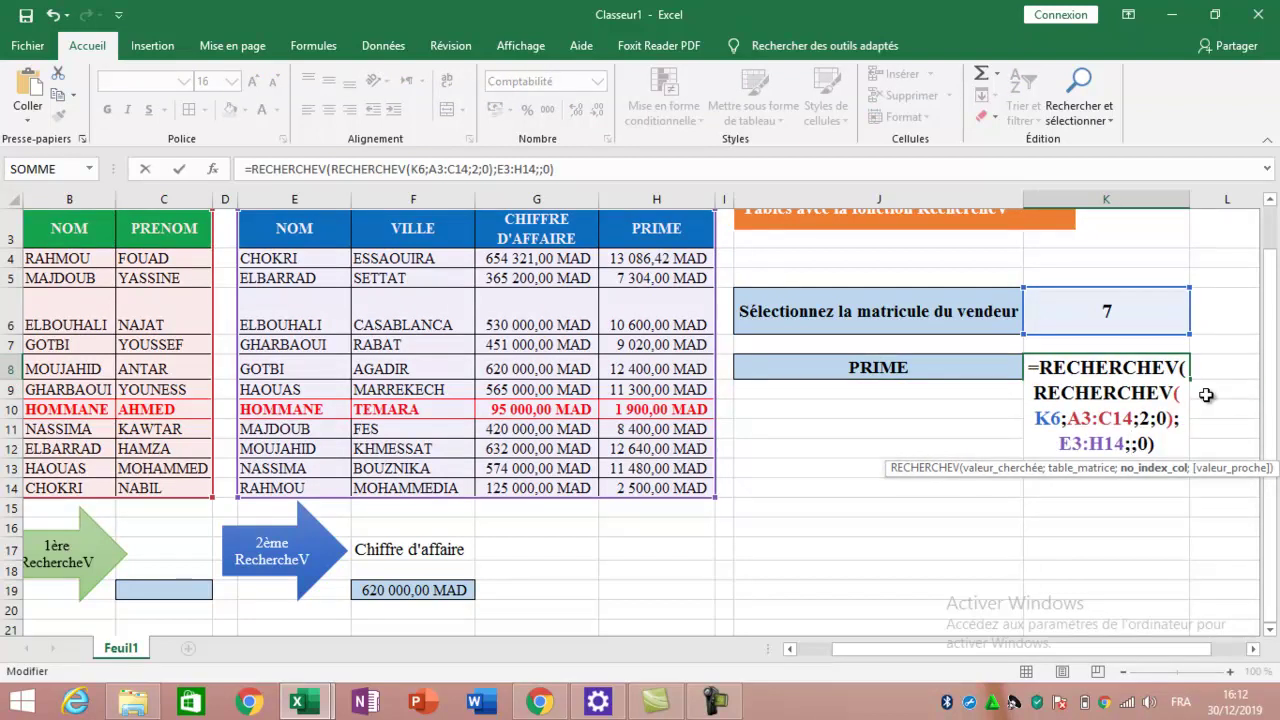
{"action": "type", "text": "4"}
{"action": "key", "text": "Return"}
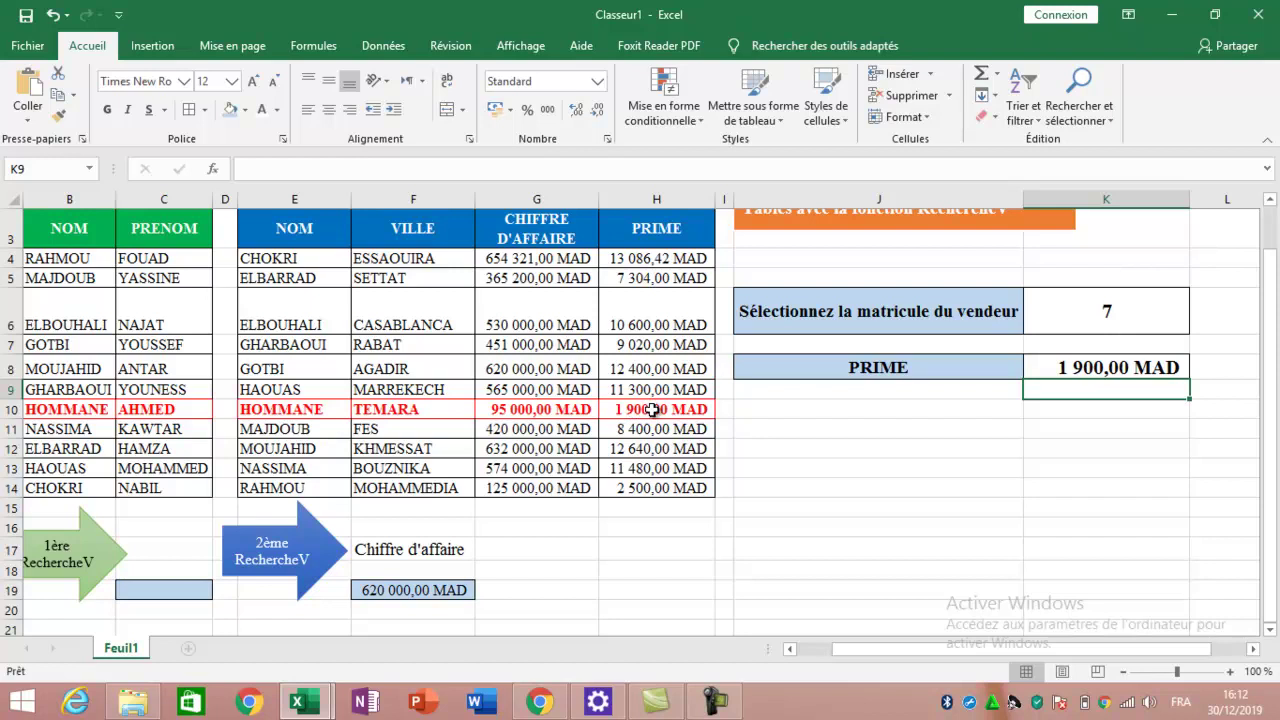
Set the selected seller matricule in K6 to 8 to test the PRIME lookup
{"action": "left_click", "coordinate": [1105, 318]}
{"action": "type", "text": "8"}
{"action": "key", "text": "Return"}
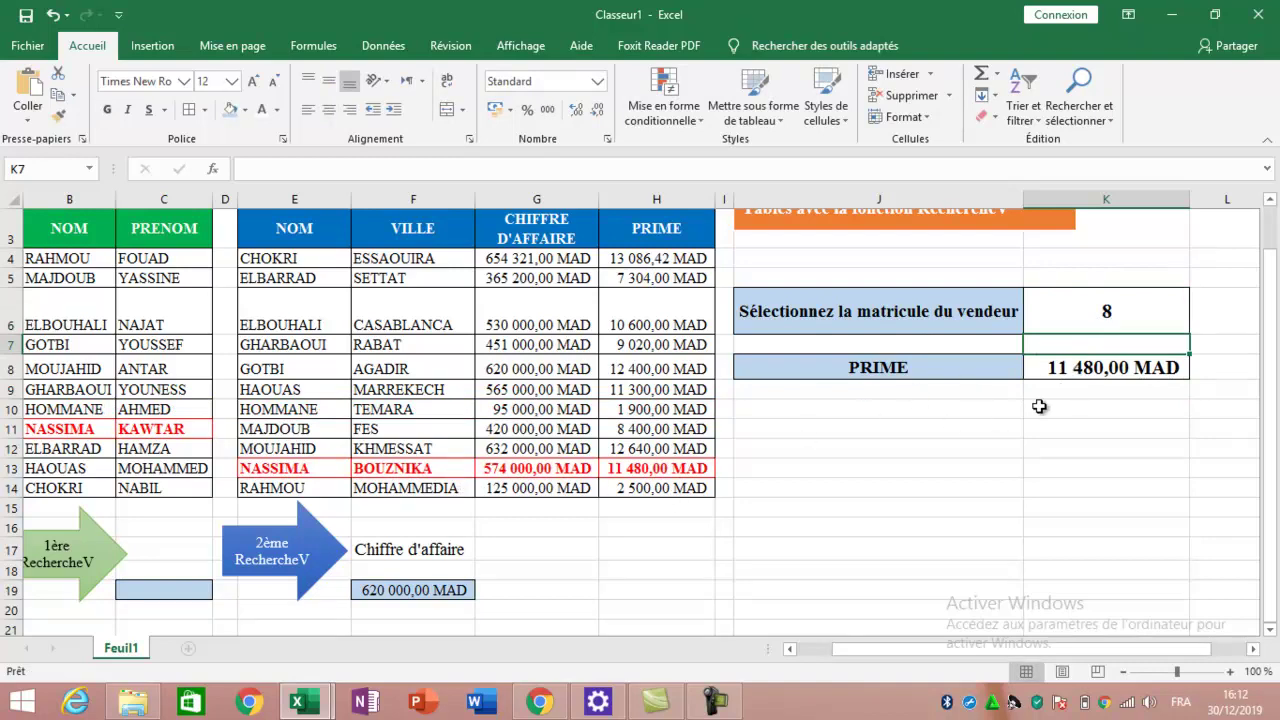
Relabel J8 as VILLE and set the outer RECHERCHEV's column number in K8 to 2
{"action": "left_click", "coordinate": [818, 652]}
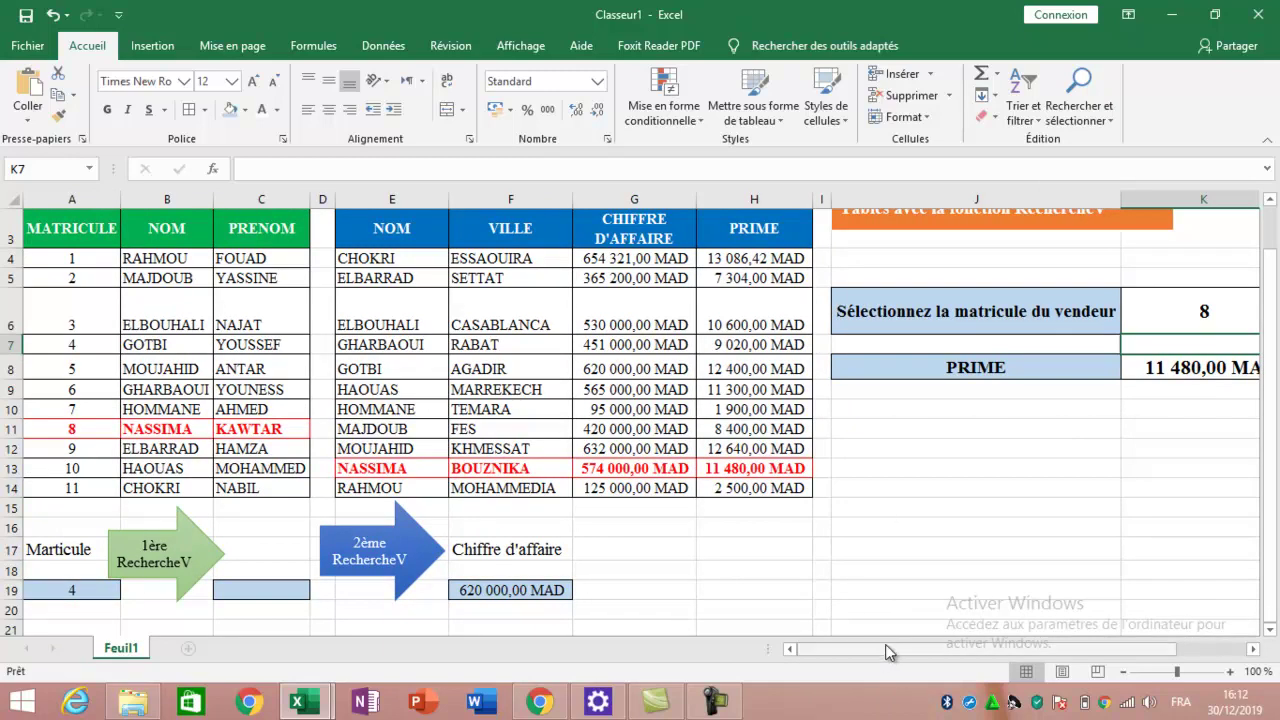
{"action": "left_click_drag", "start_coordinate": [885, 644], "coordinate": [956, 648]}
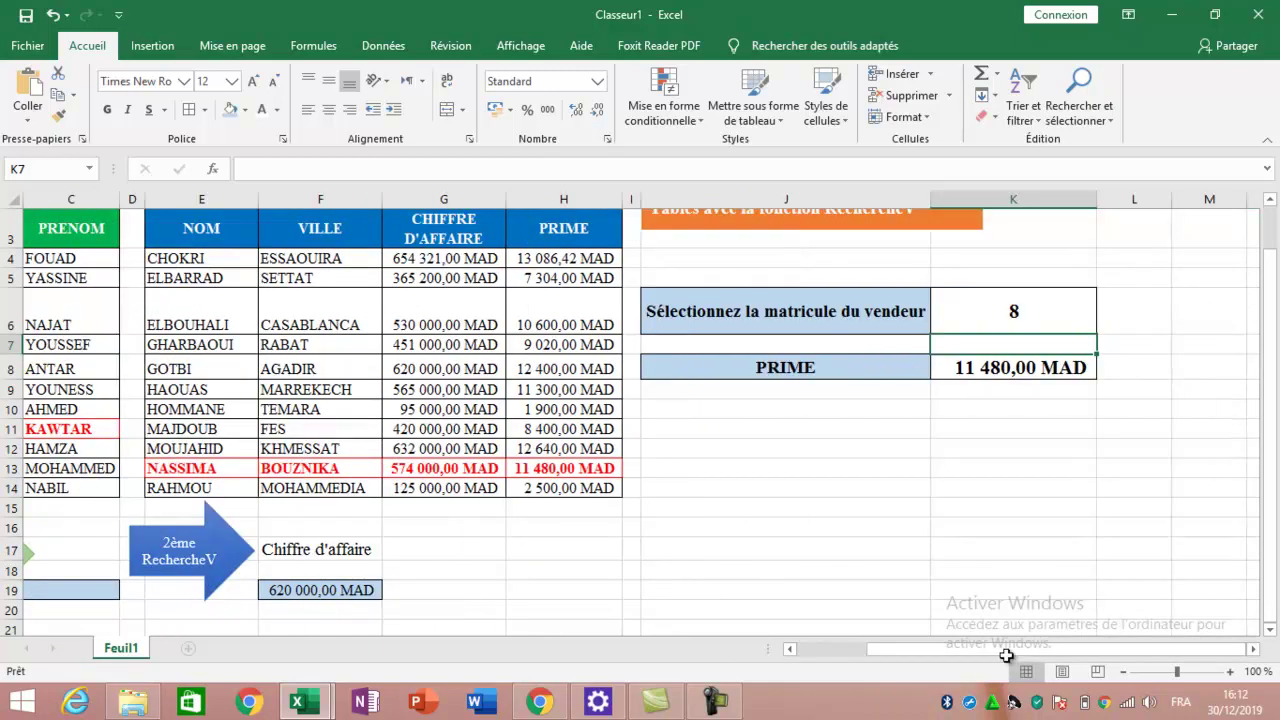
{"action": "left_click", "coordinate": [998, 388]}
{"action": "left_click", "coordinate": [846, 368]}
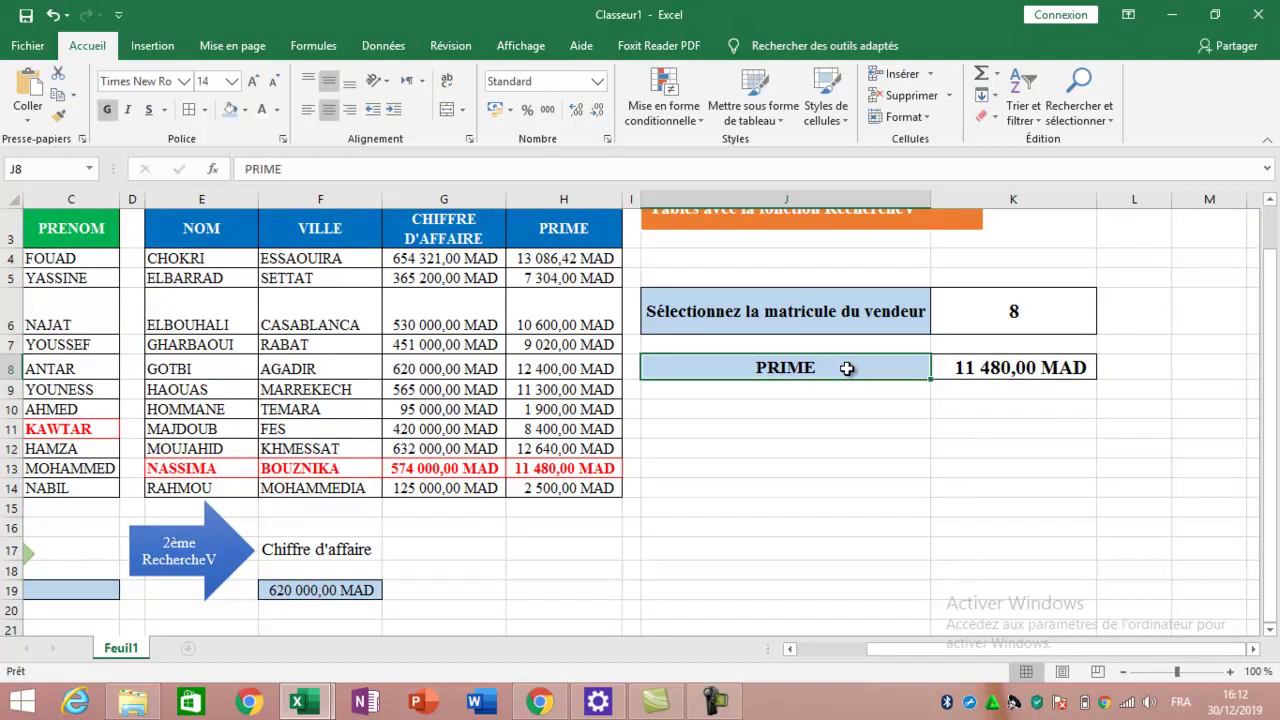
{"action": "type", "text": "VILLE"}
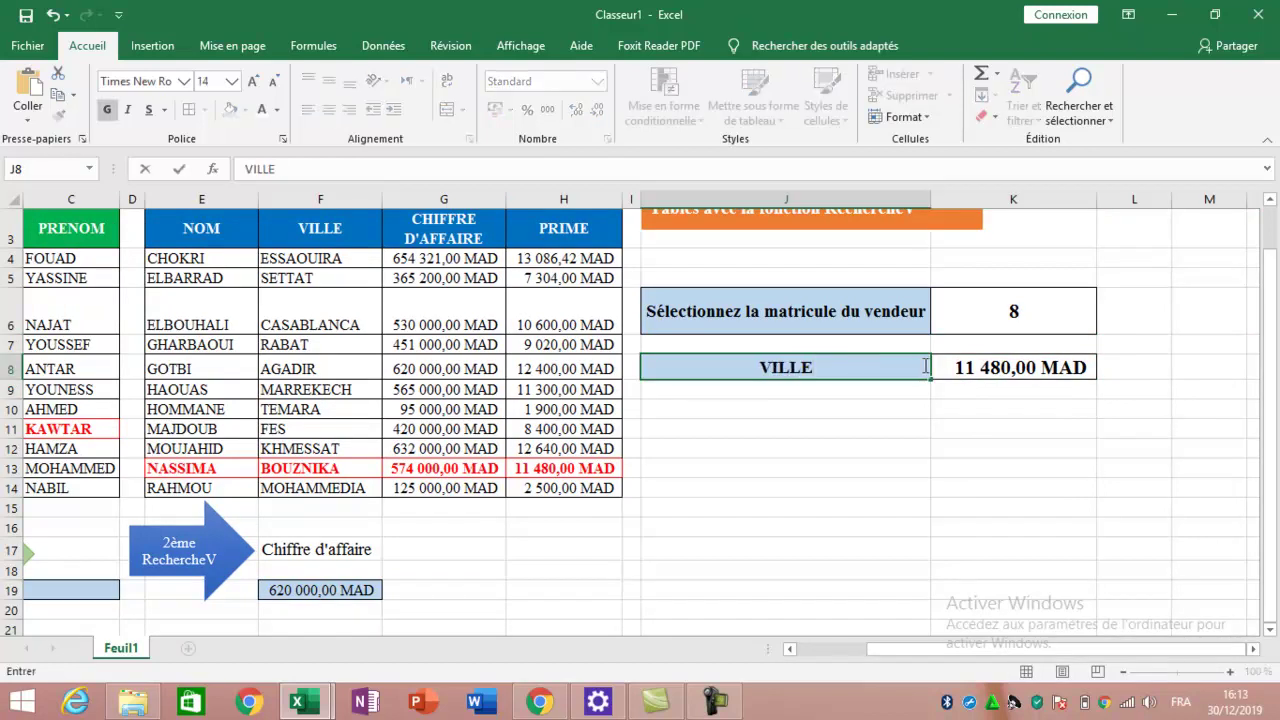
{"action": "double_click", "coordinate": [1005, 370]}
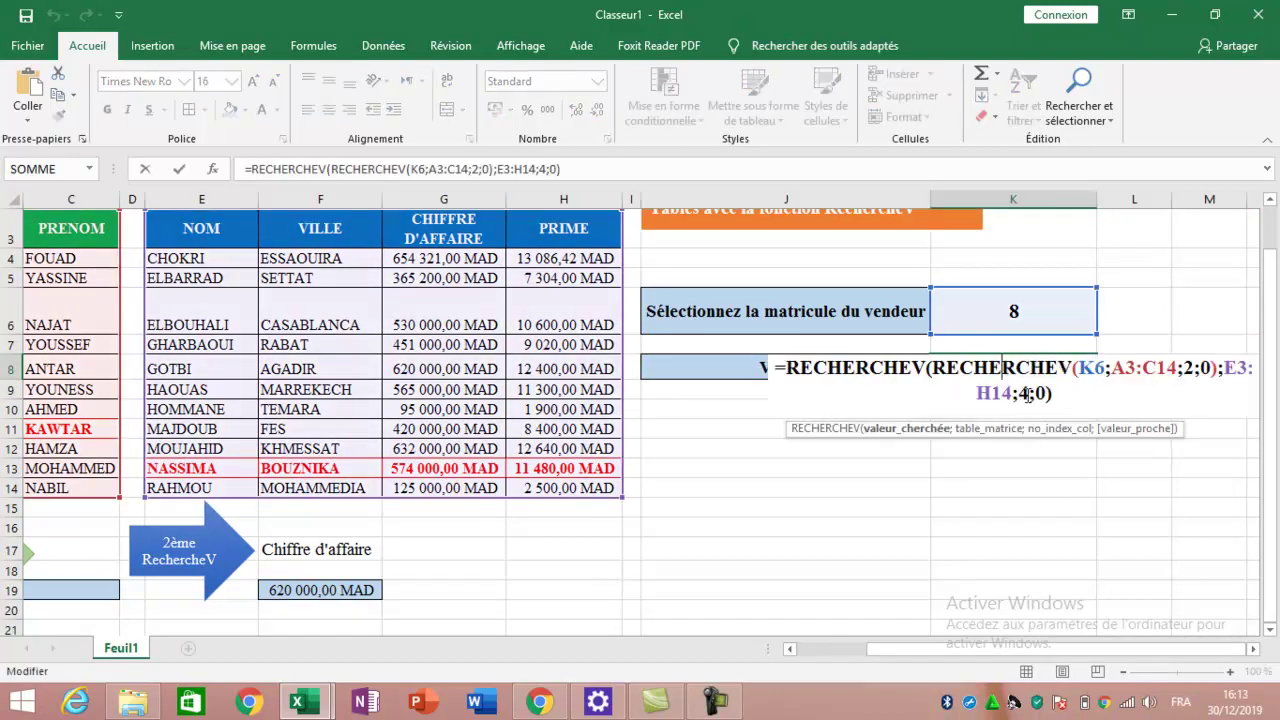
{"action": "left_click", "coordinate": [1027, 395]}
{"action": "key", "text": "BackSpace"}
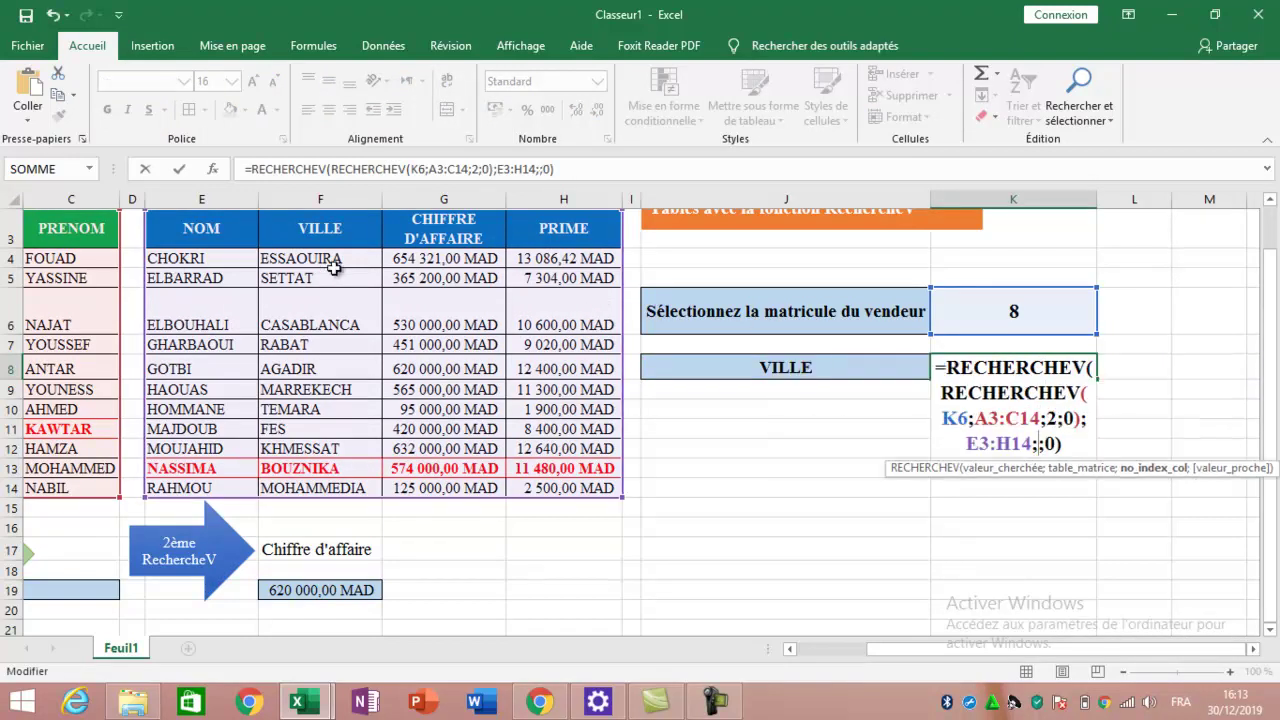
{"action": "type", "text": "2"}
{"action": "key", "text": "Return"}
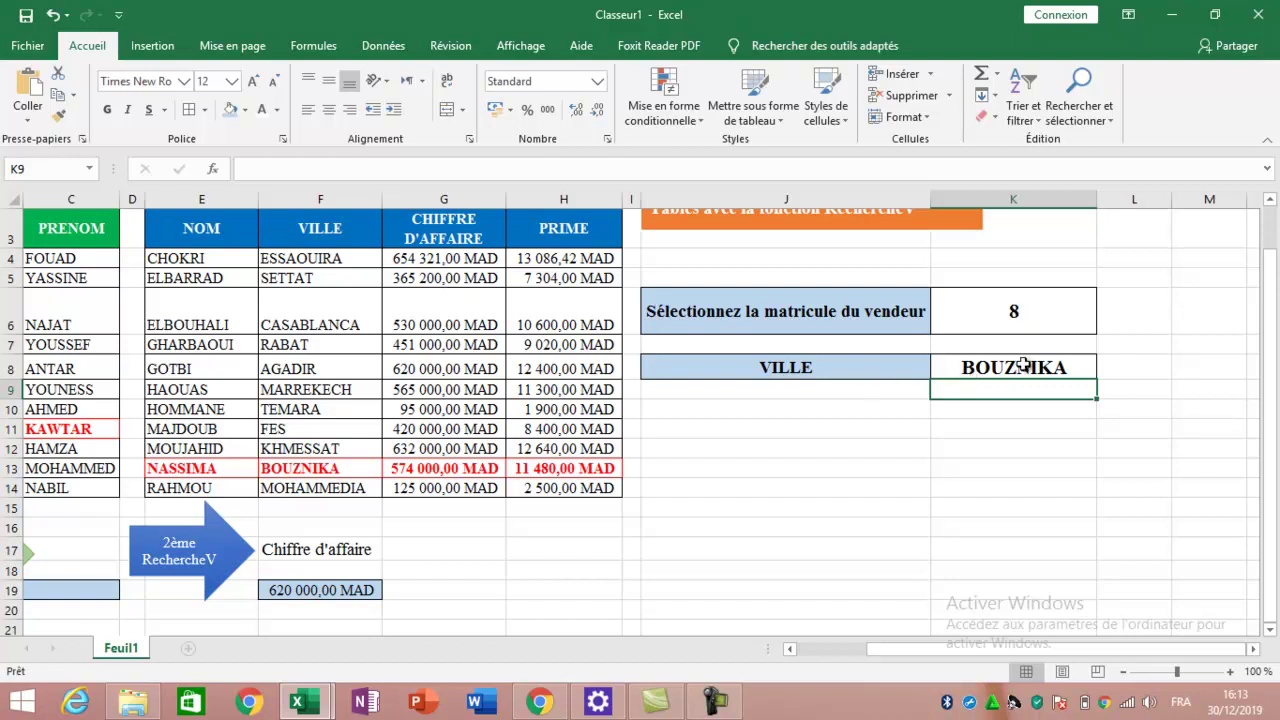
Start an EQUIV formula in J13 with the label cell J8 as its lookup value
{"action": "left_click", "coordinate": [885, 469]}
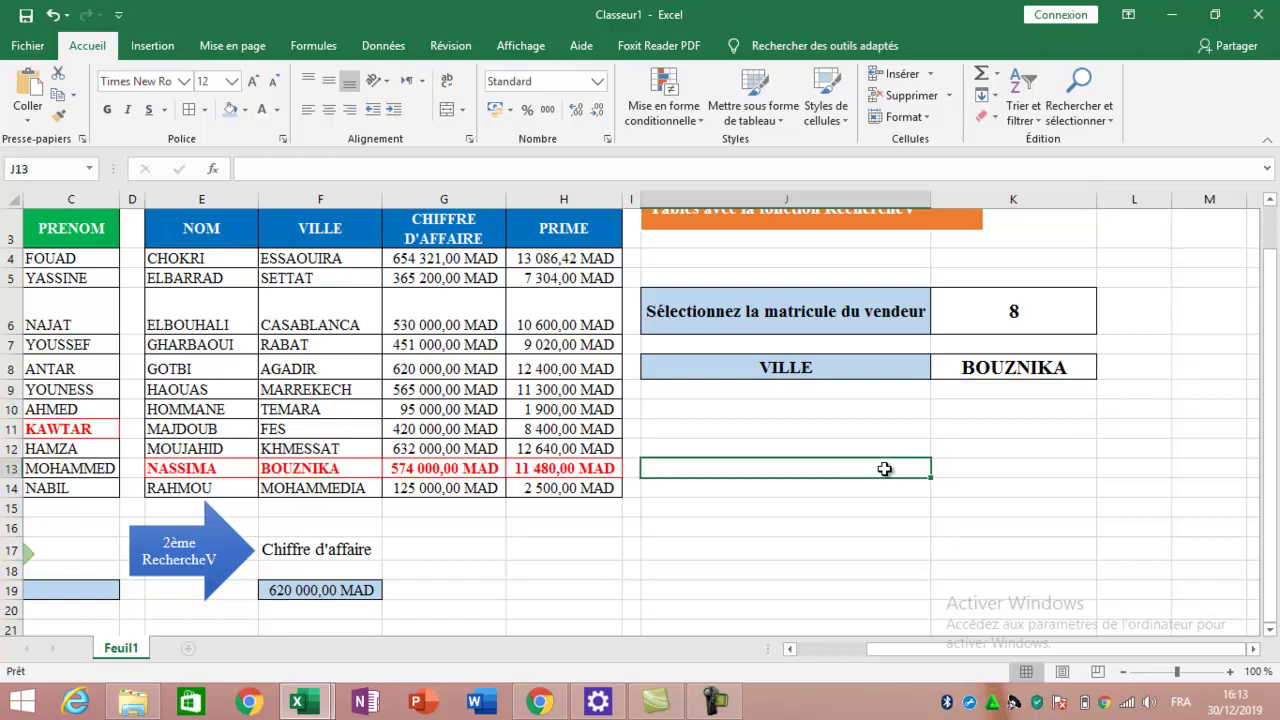
{"action": "type", "text": "+"}
{"action": "key", "text": "BackSpace"}
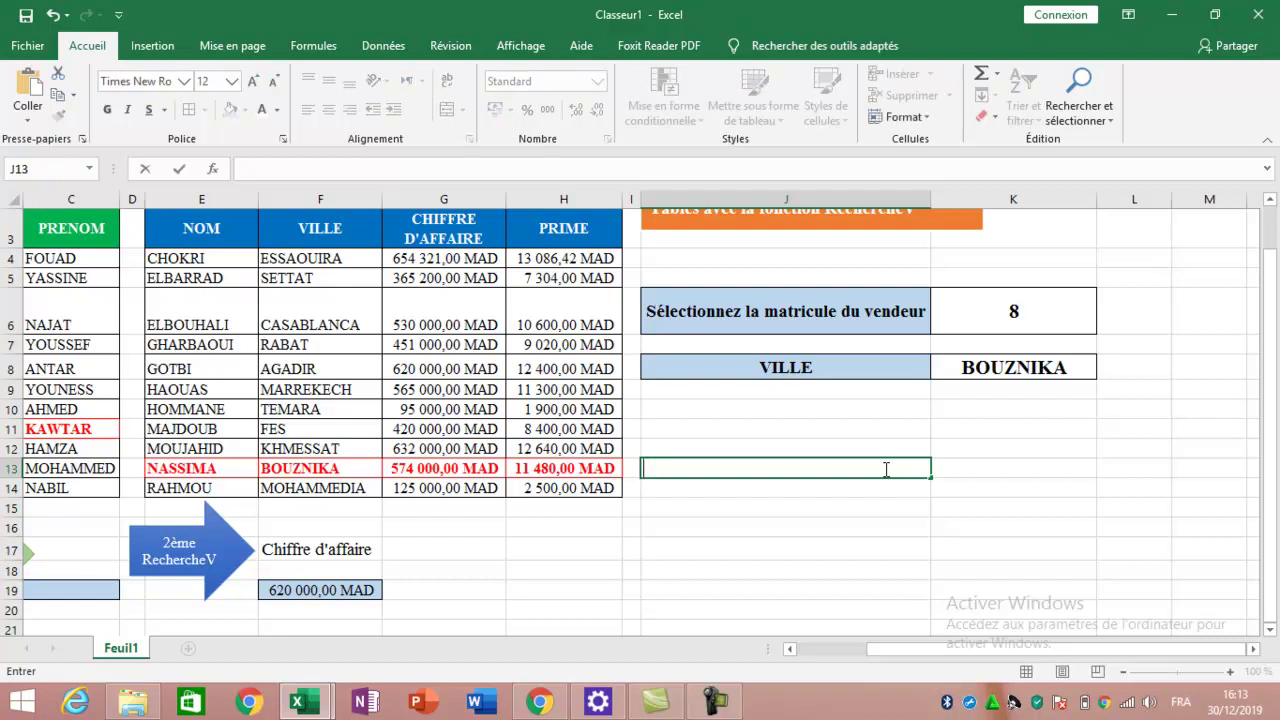
{"action": "type", "text": "=equiv("}
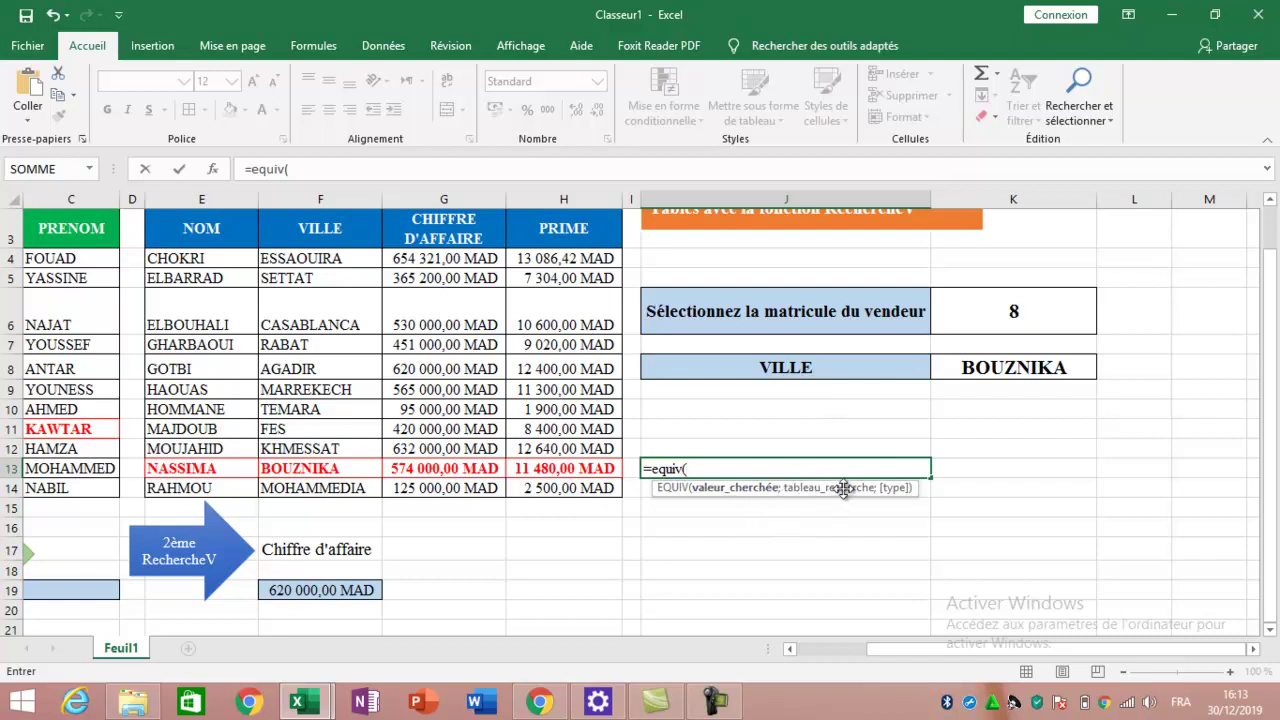
{"action": "left_click", "coordinate": [786, 369]}
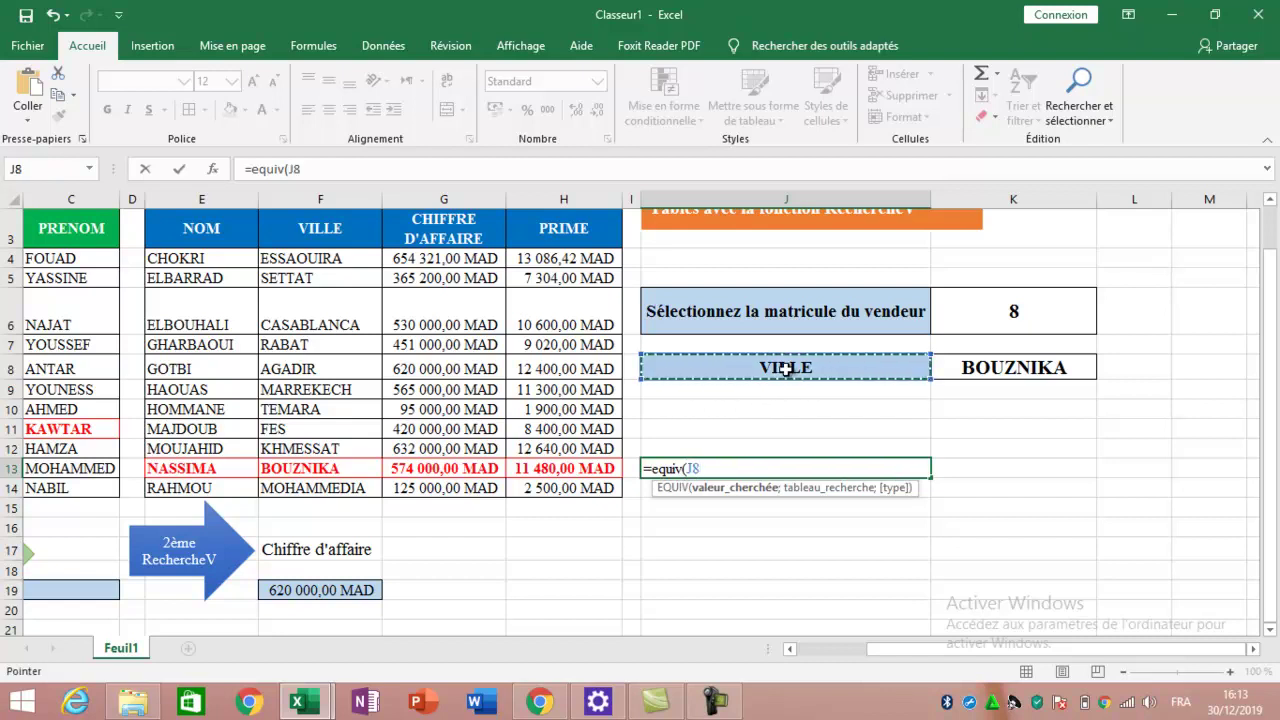
{"action": "type", "text": ";"}
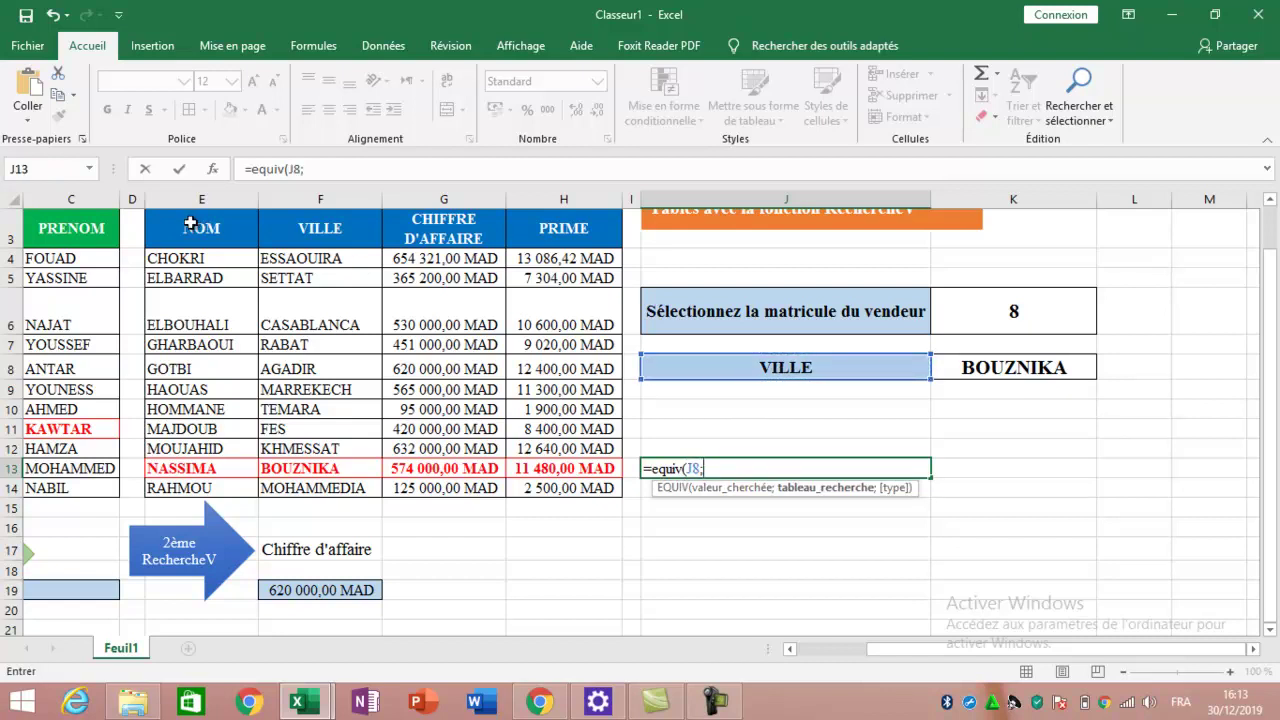
Complete the J13 formula with header range E3:H3 and exact match 0, giving =EQUIV(J8;E3:H3;0)
{"action": "left_click_drag", "start_coordinate": [195, 228], "coordinate": [555, 237]}
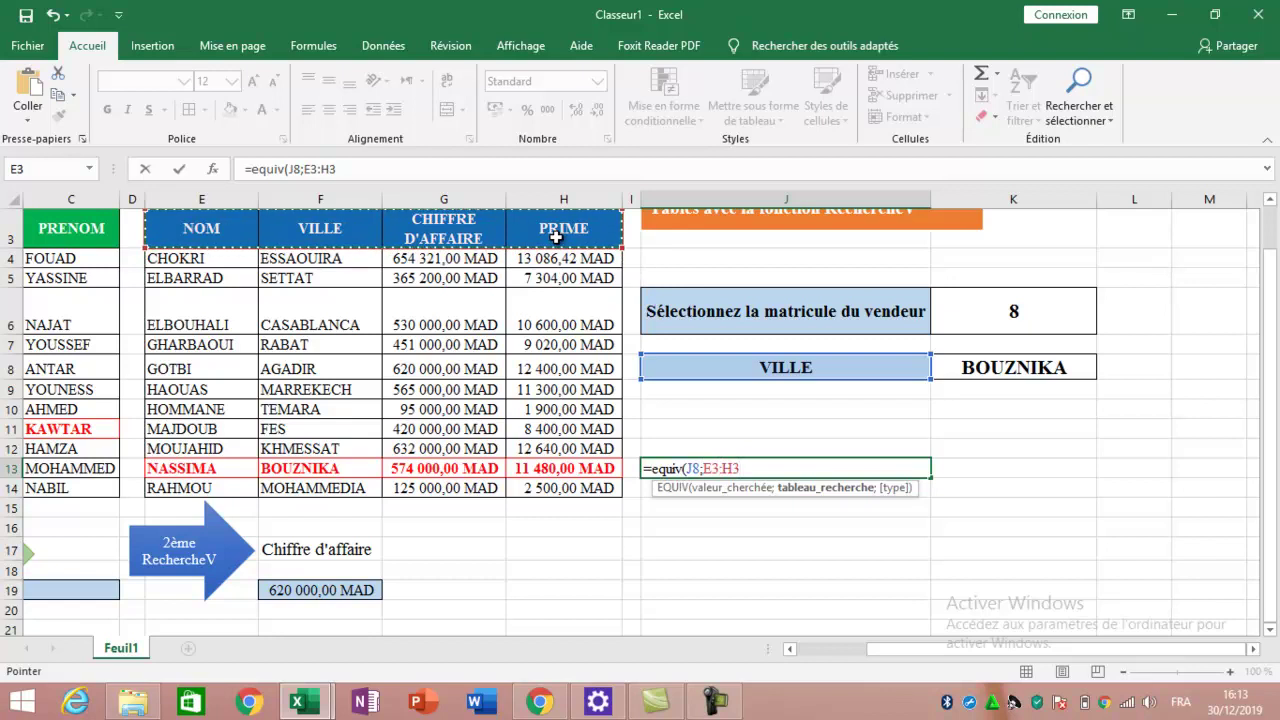
{"action": "type", "text": ";"}
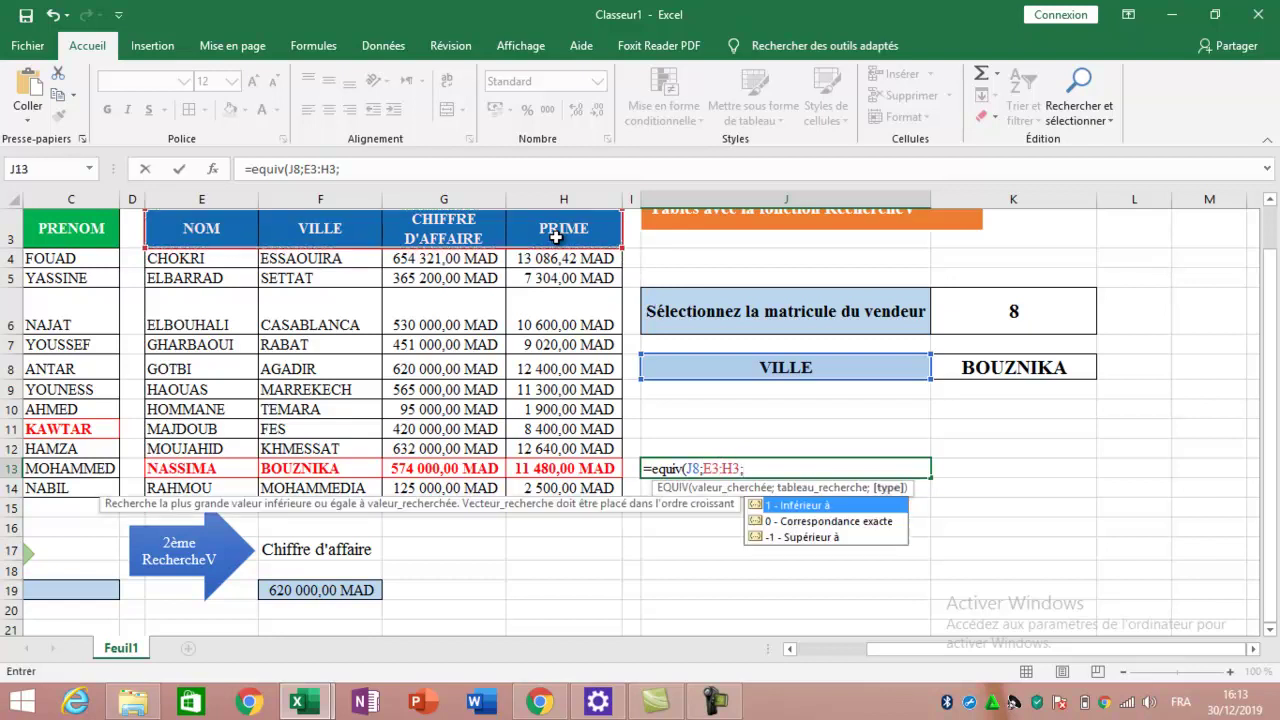
{"action": "left_click", "coordinate": [855, 521]}
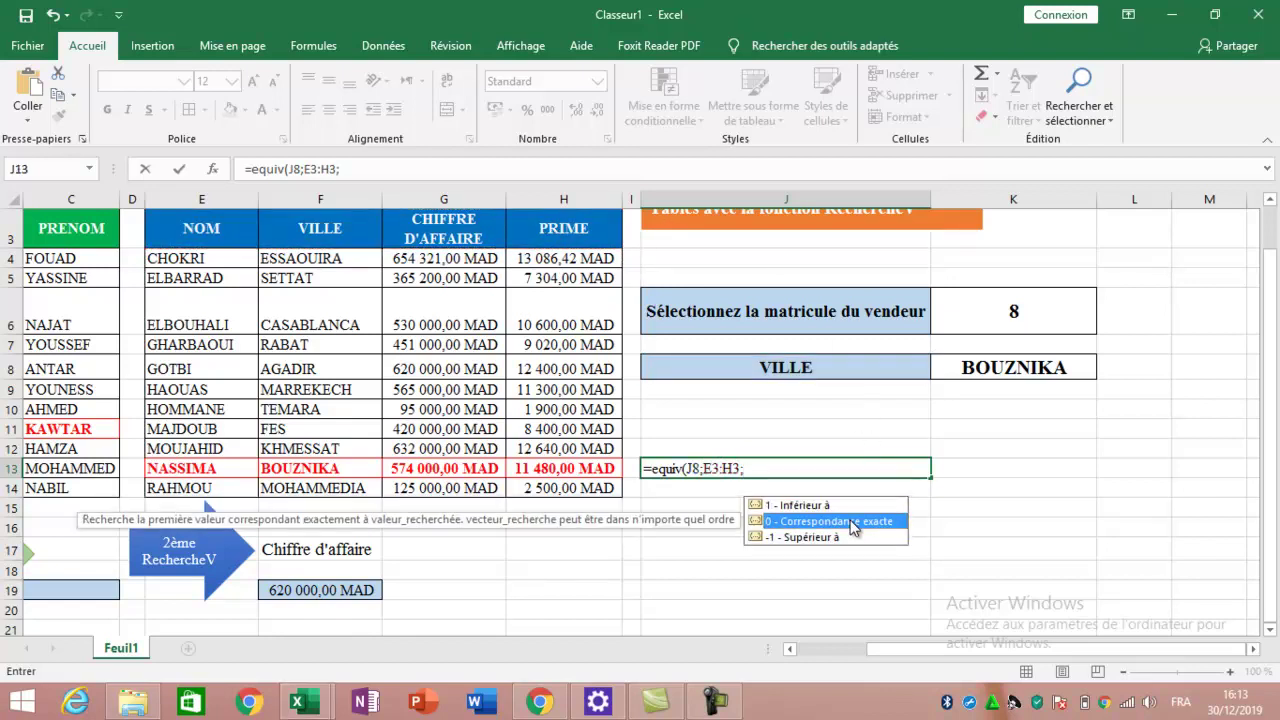
{"action": "double_click", "coordinate": [850, 520]}
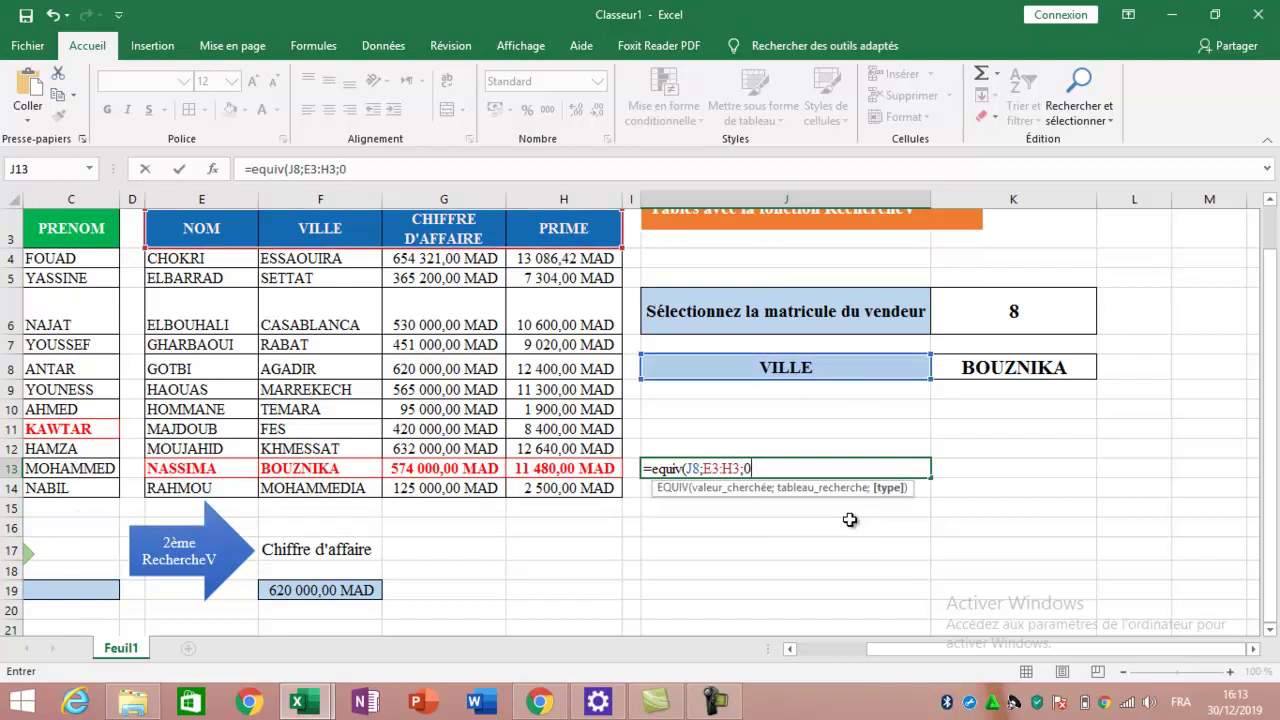
{"action": "type", "text": ")"}
{"action": "key", "text": "Return"}
{"action": "left_click", "coordinate": [915, 468]}
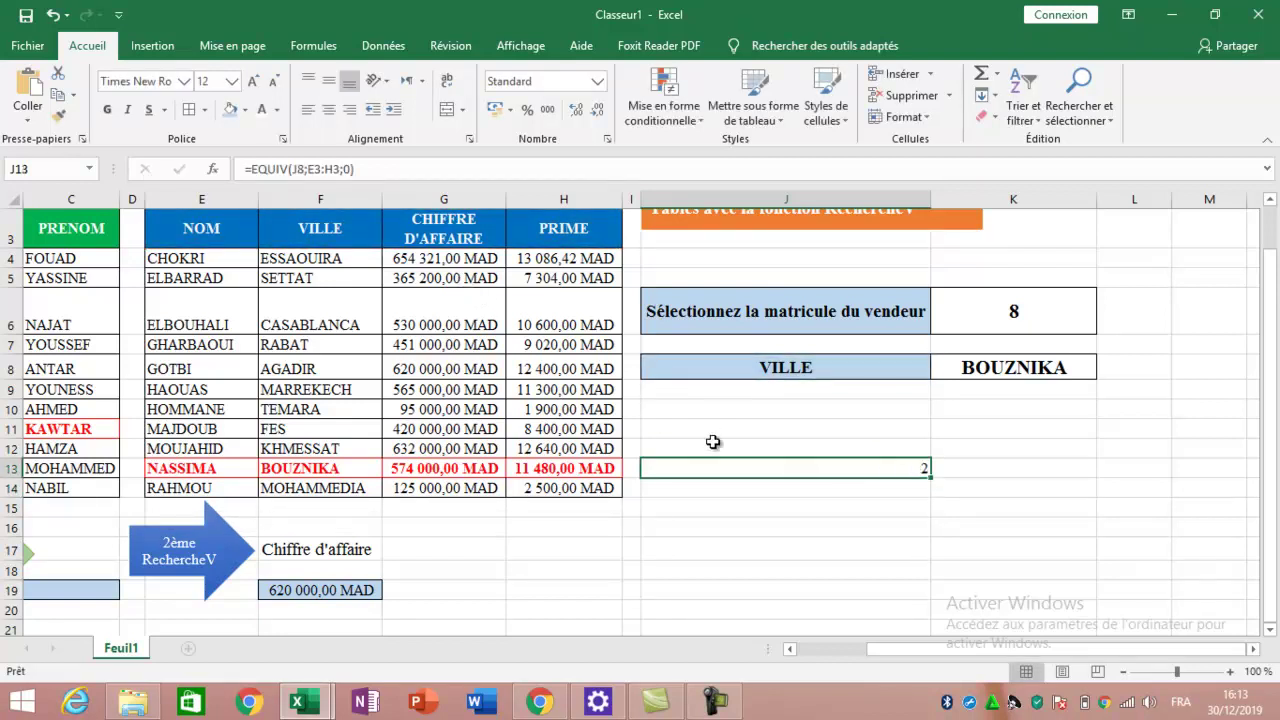
Change the J8 label to nom and check the column position returned by EQUIV in J13
{"action": "left_click", "coordinate": [803, 368]}
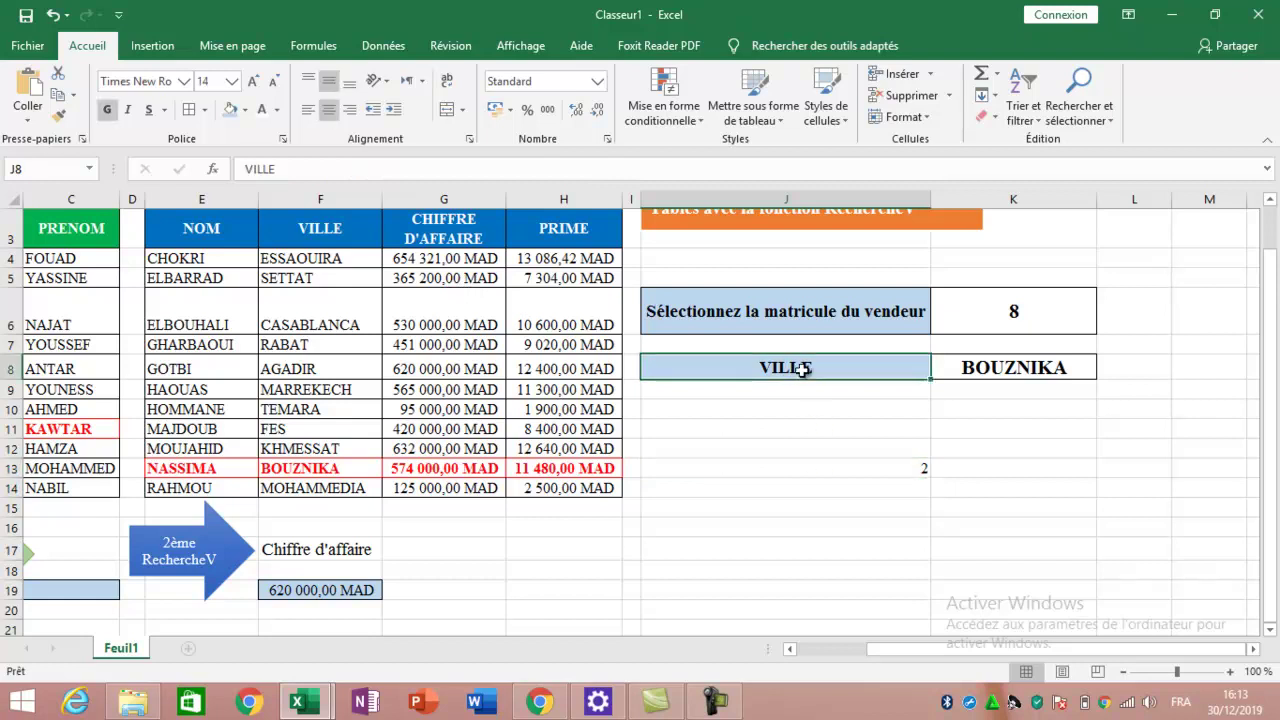
{"action": "type", "text": "nom"}
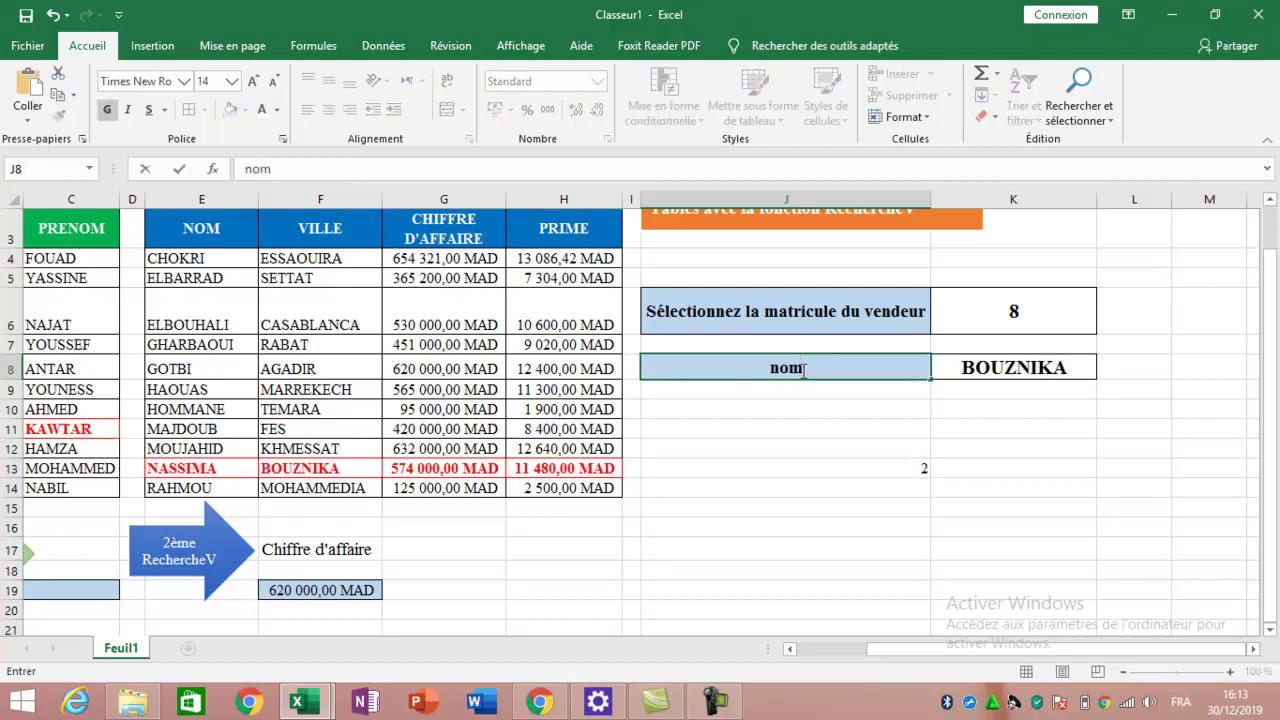
{"action": "key", "text": "Return"}
{"action": "left_click", "coordinate": [899, 464]}
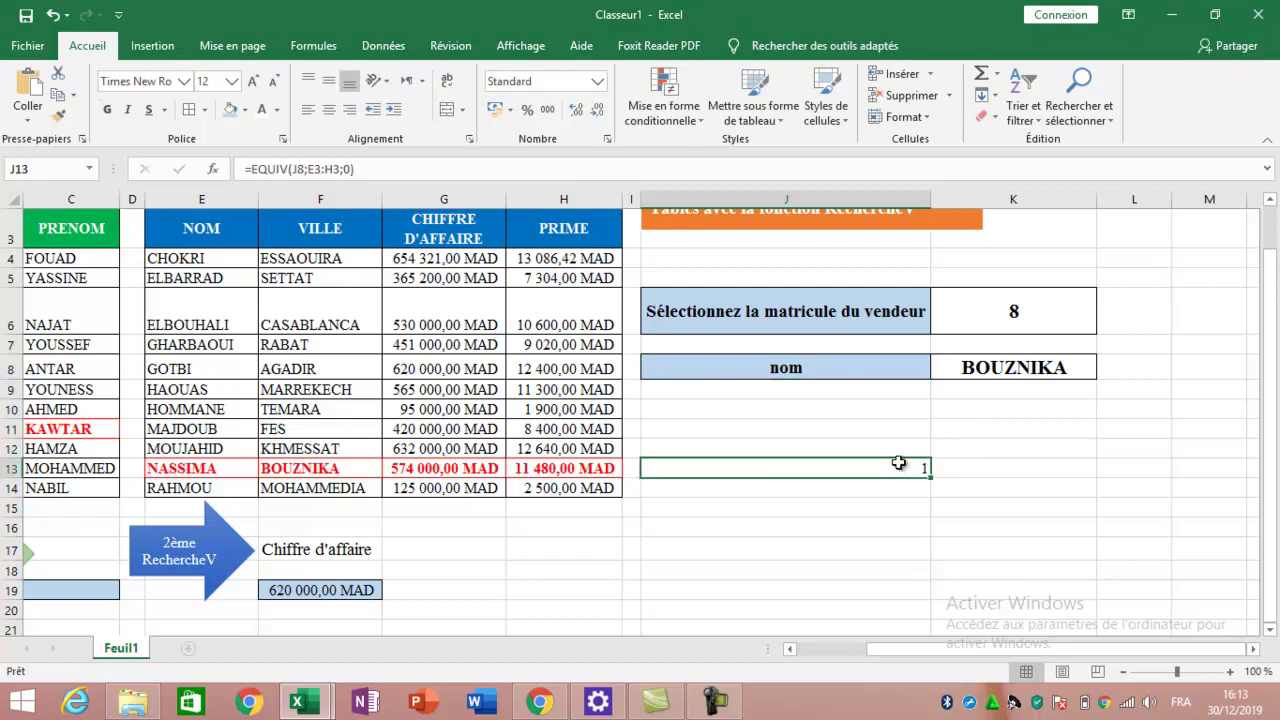
Change the J8 label to PRIME and check the column position returned by EQUIV in J13
{"action": "left_click", "coordinate": [847, 372]}
{"action": "type", "text": "PRIME"}
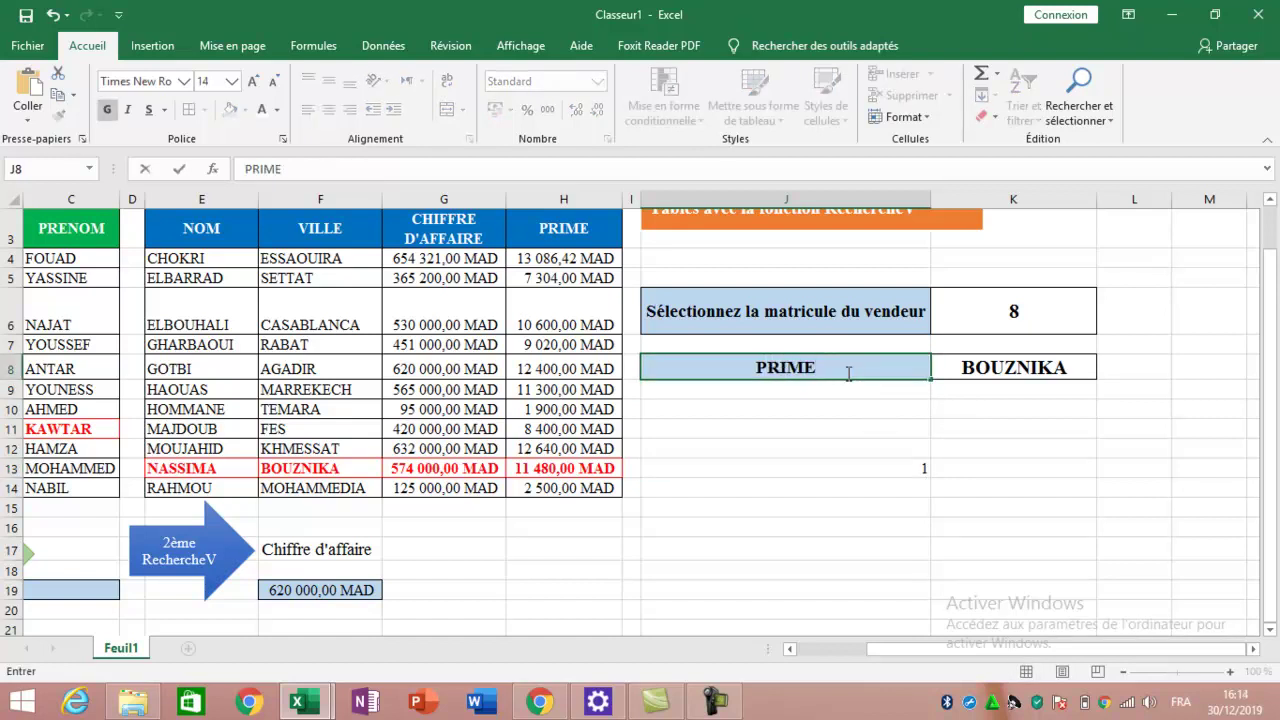
{"action": "key", "text": "Return"}
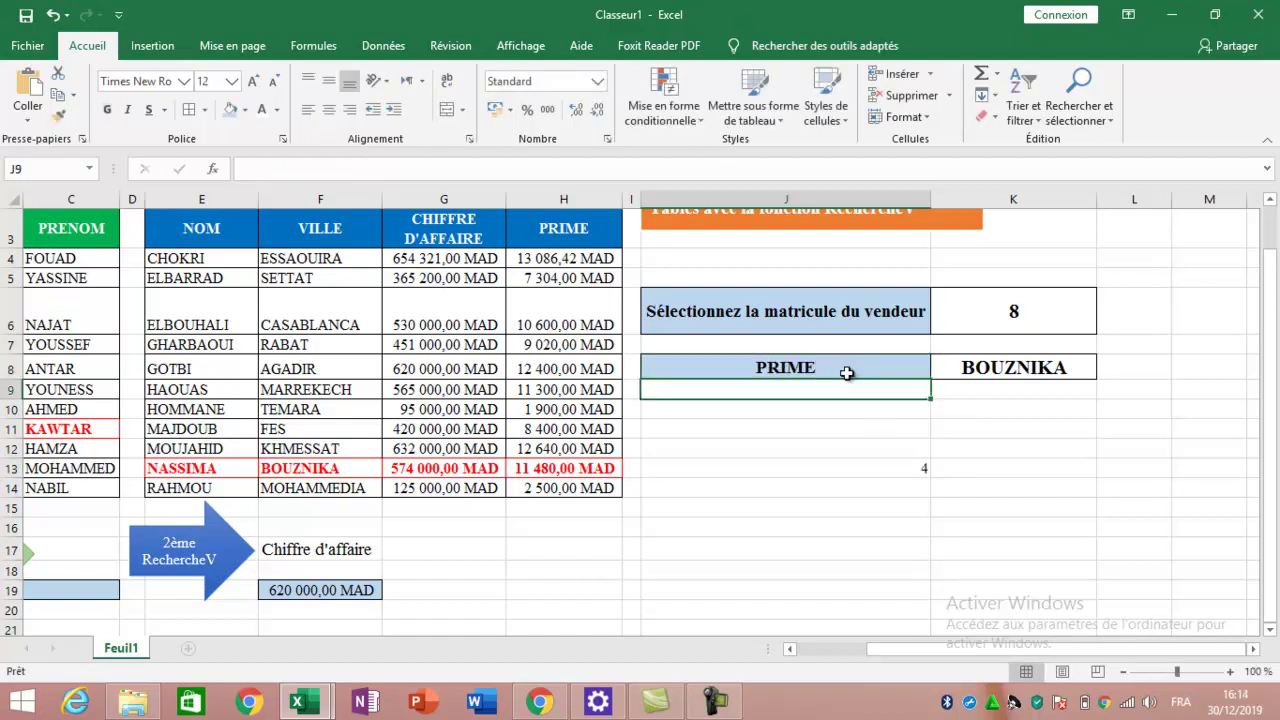
{"action": "left_click", "coordinate": [902, 467]}
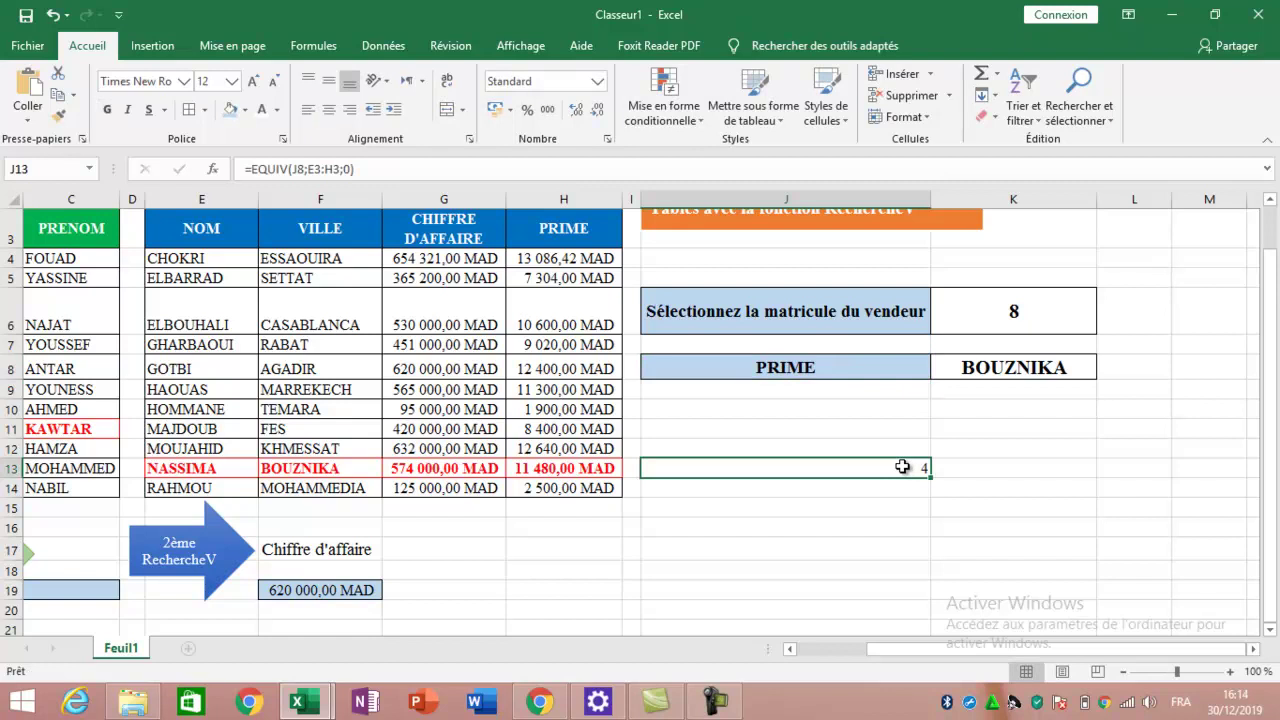
Set the column index of the outer RECHERCHEV in K8 to 4
{"action": "left_click", "coordinate": [867, 368]}
{"action": "double_click", "coordinate": [1010, 368]}
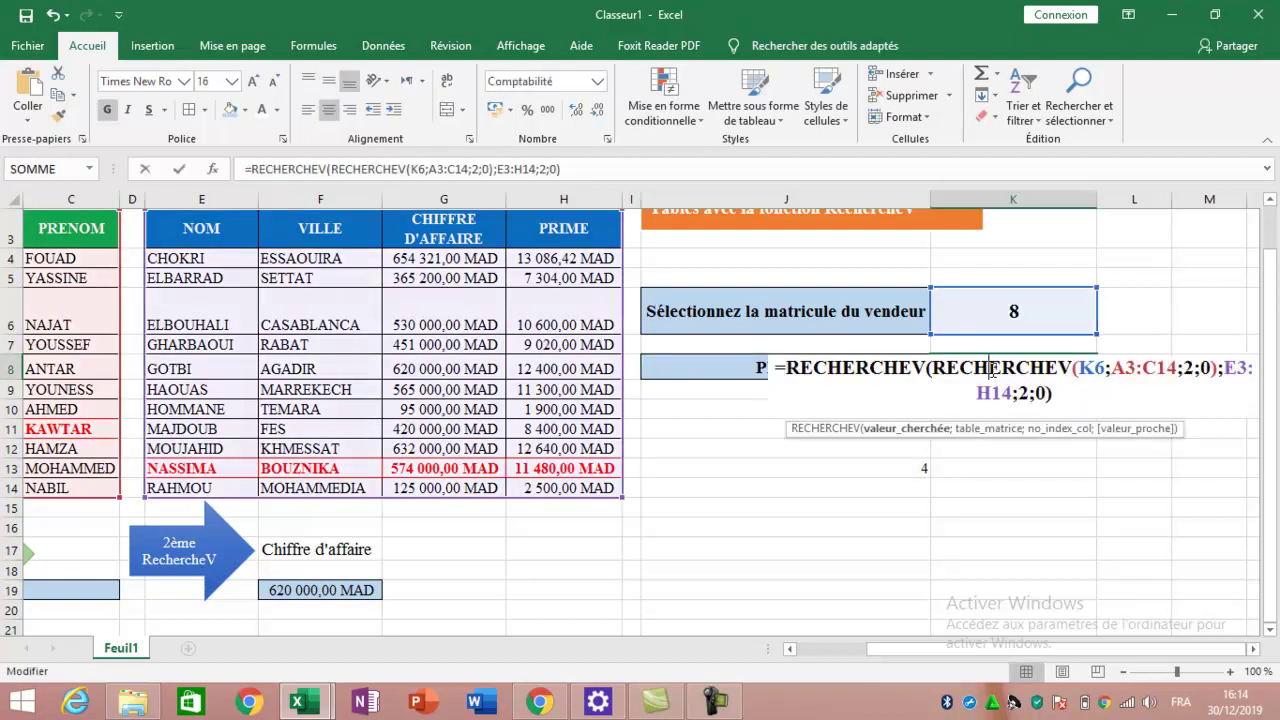
{"action": "left_click", "coordinate": [1027, 395]}
{"action": "key", "text": "BackSpace"}
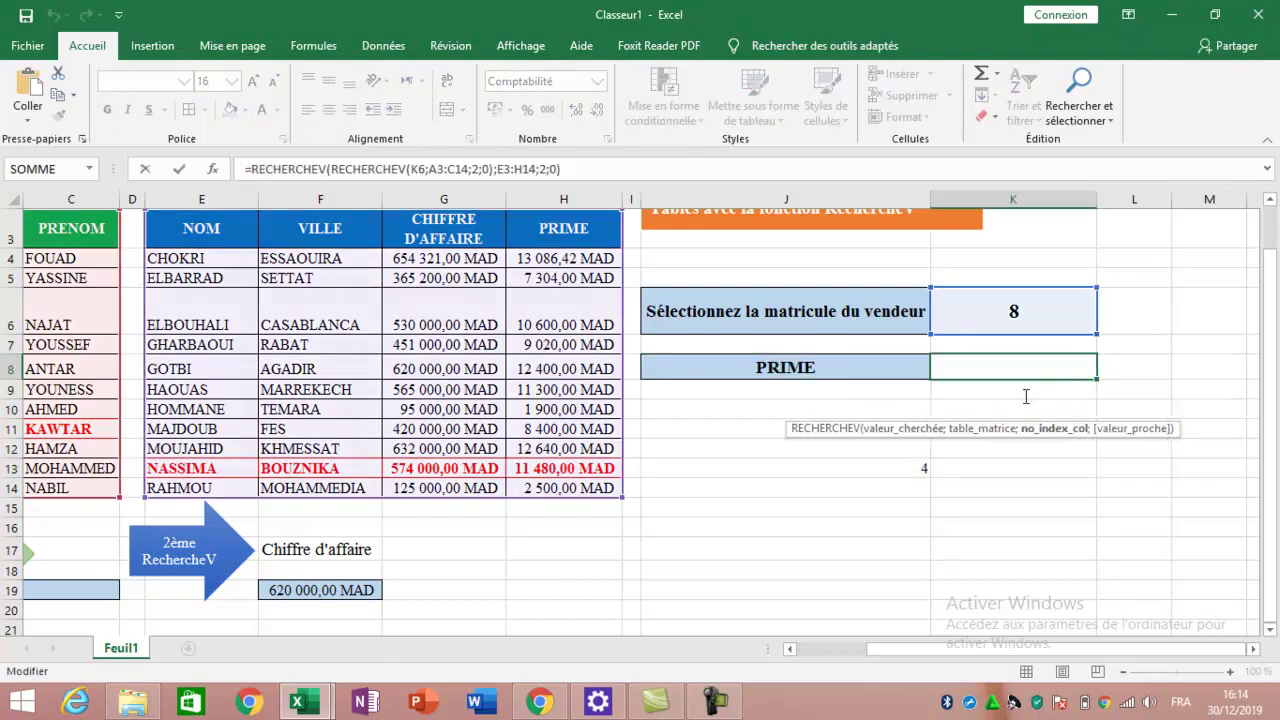
{"action": "type", "text": "4"}
{"action": "key", "text": "Return"}
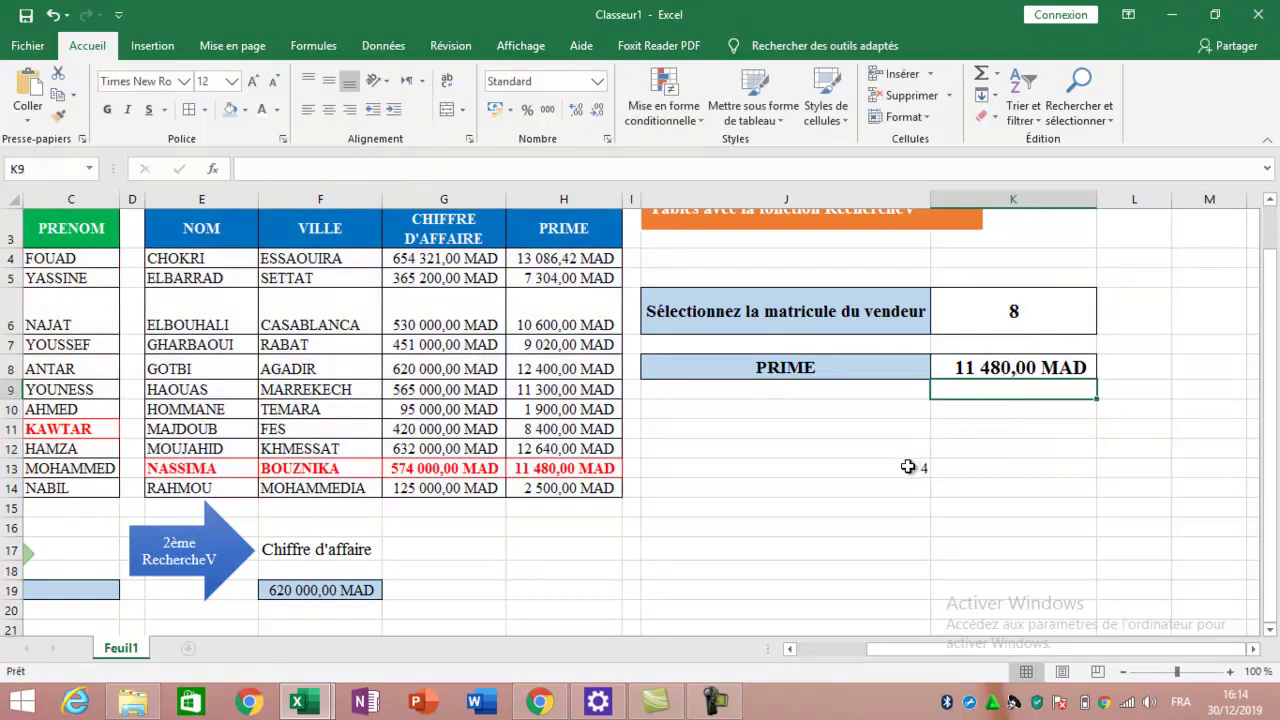
Review the EQUIV formula in J13 without changing it
{"action": "left_click", "coordinate": [900, 470]}
{"action": "double_click", "coordinate": [896, 474]}
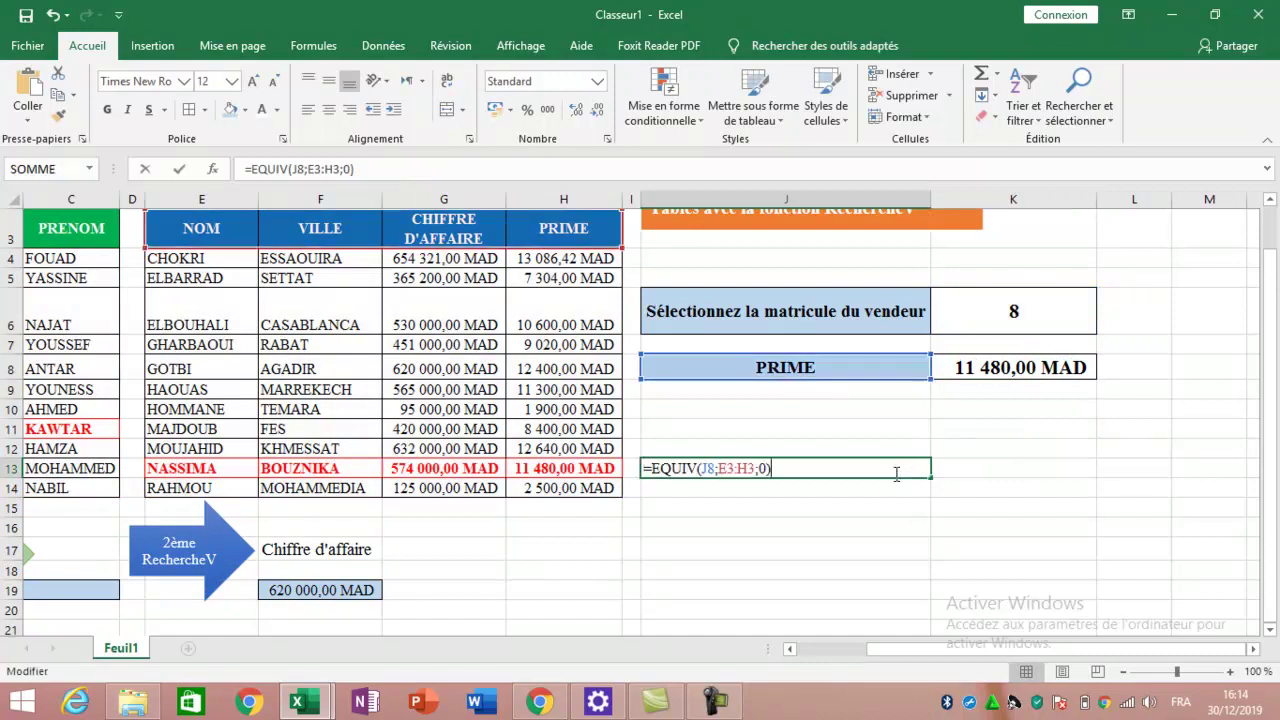
{"action": "left_click_drag", "start_coordinate": [771, 470], "coordinate": [644, 470]}
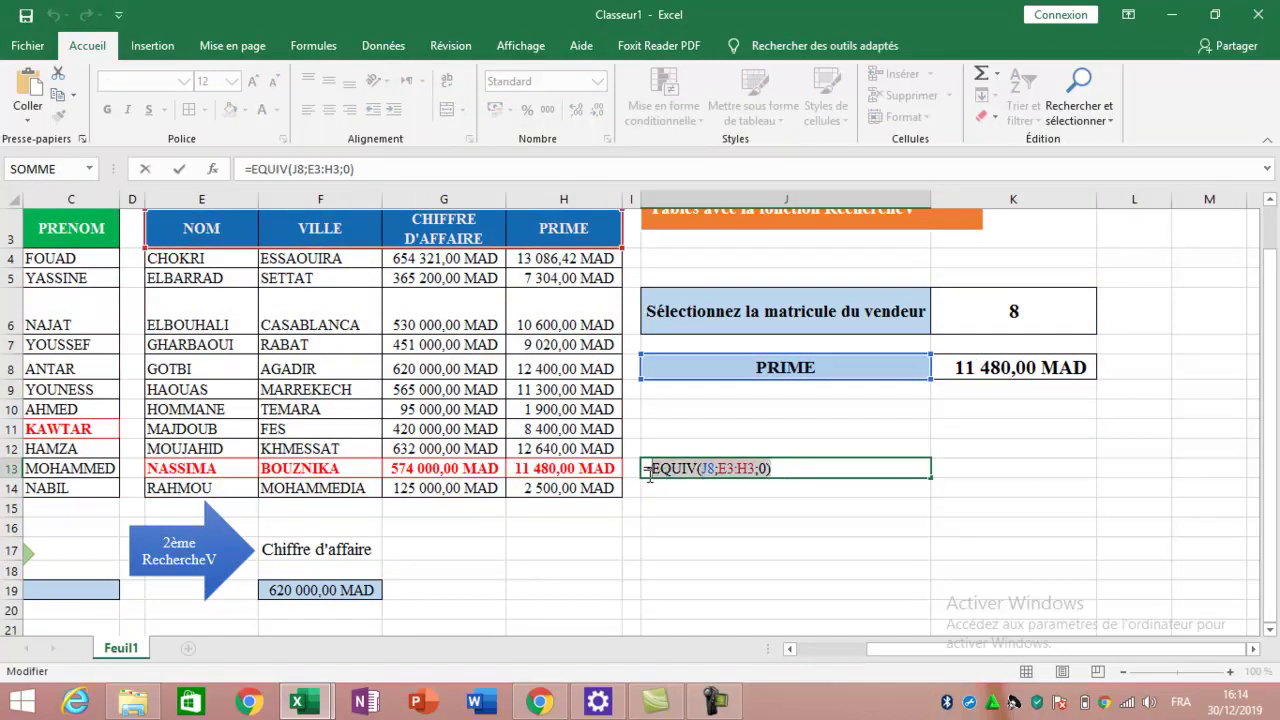
{"action": "key", "text": "Return"}
Replace the fixed column index of the outer RECHERCHEV in K8 with an EQUIV function using J8 as its lookup value
{"action": "double_click", "coordinate": [1014, 368]}
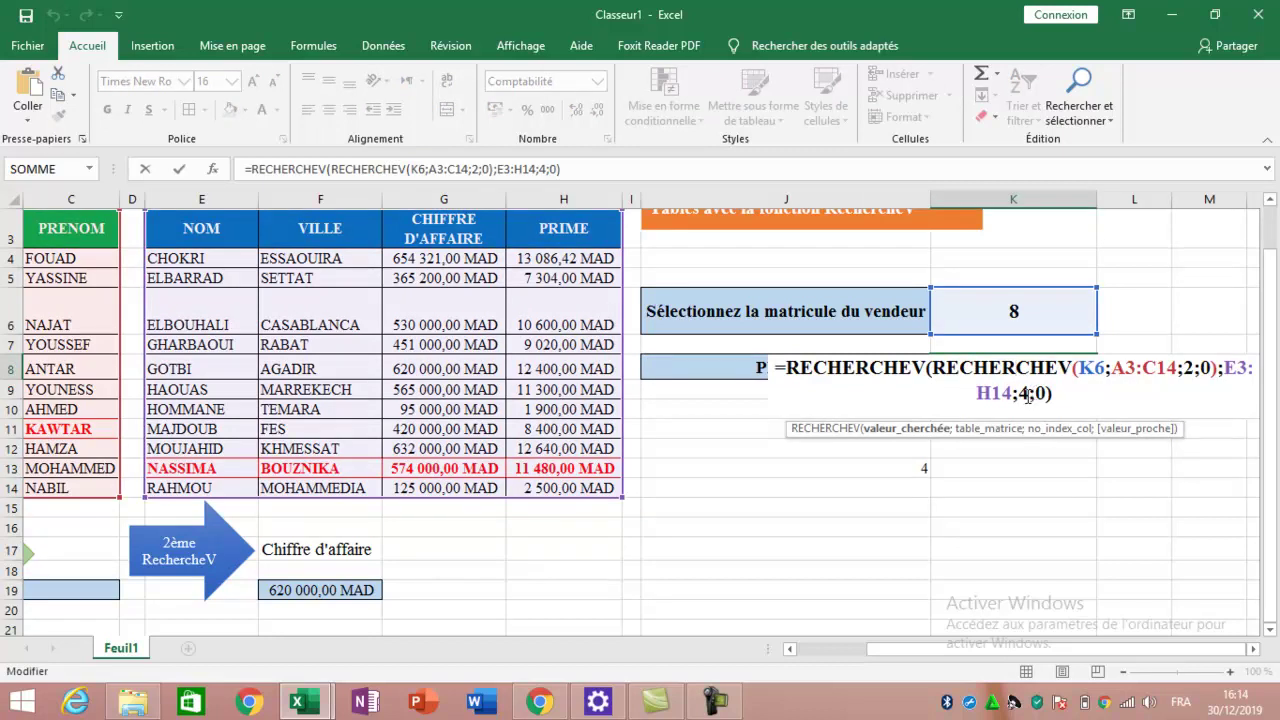
{"action": "left_click", "coordinate": [1027, 396]}
{"action": "key", "text": "BackSpace"}
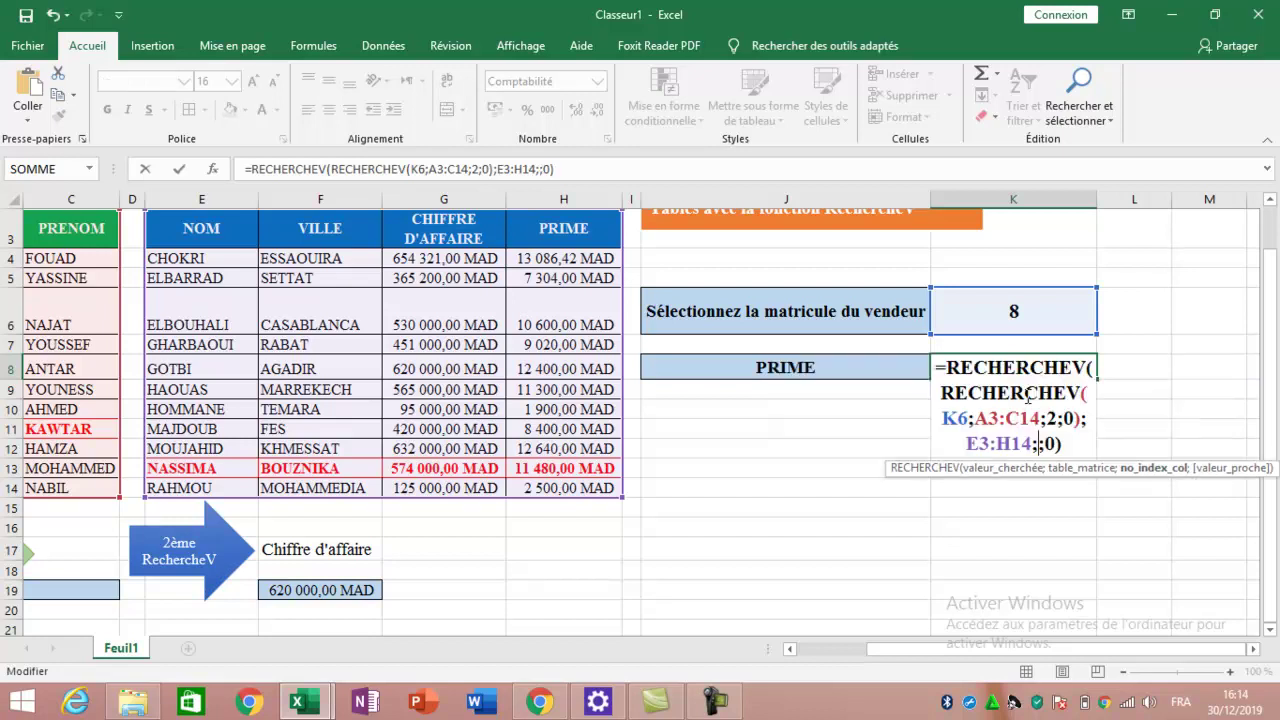
{"action": "type", "text": "E"}
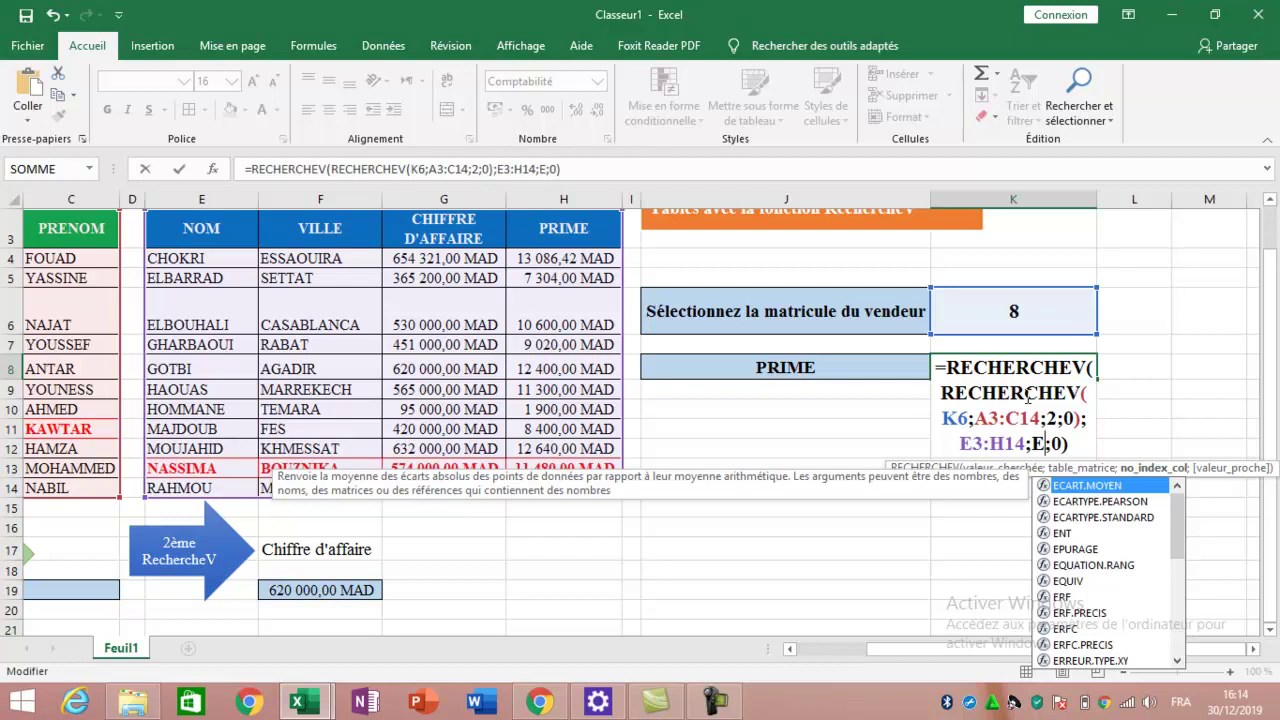
{"action": "type", "text": "quiv"}
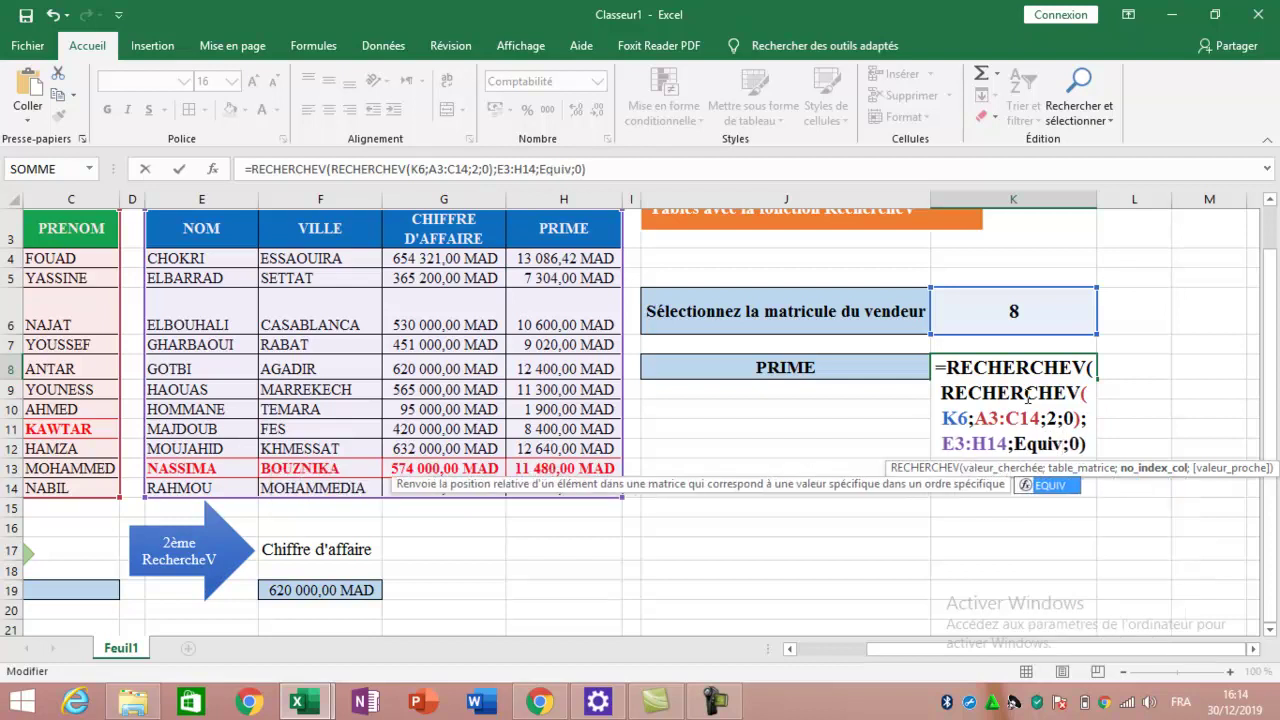
{"action": "type", "text": "("}
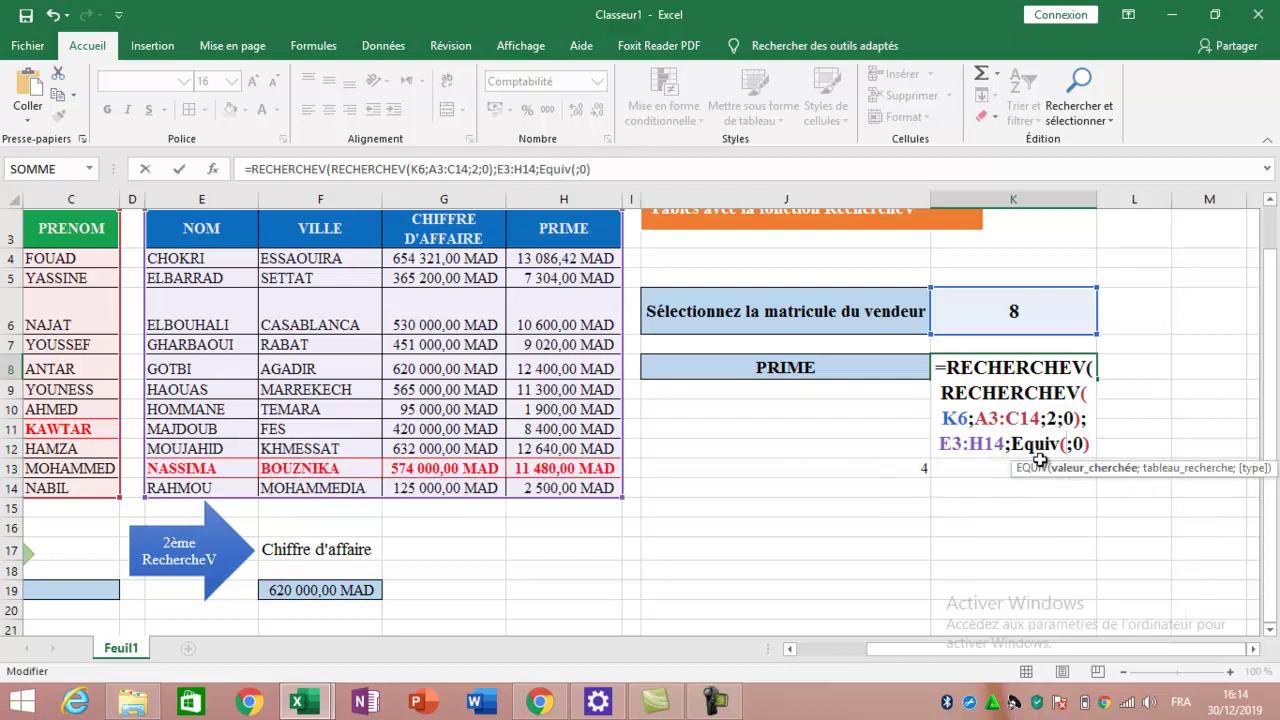
{"action": "left_click", "coordinate": [841, 370]}
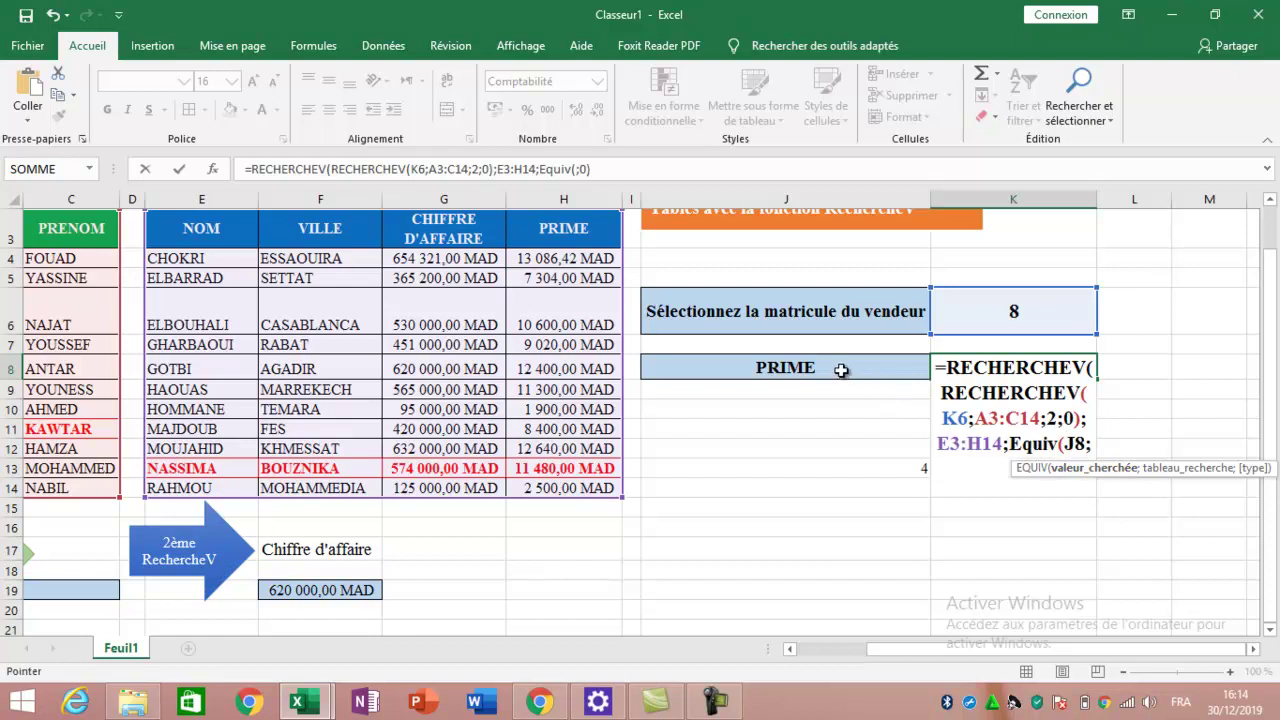
{"action": "left_click", "coordinate": [841, 370]}
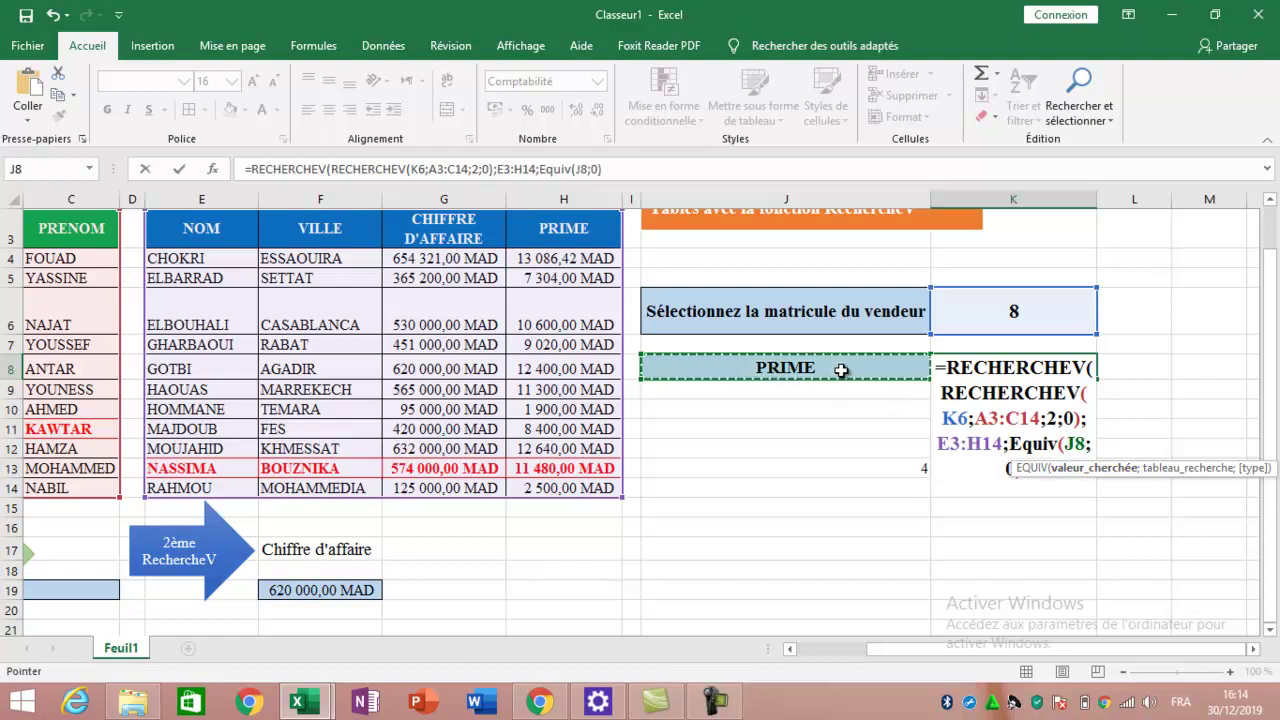
{"action": "type", "text": ";"}
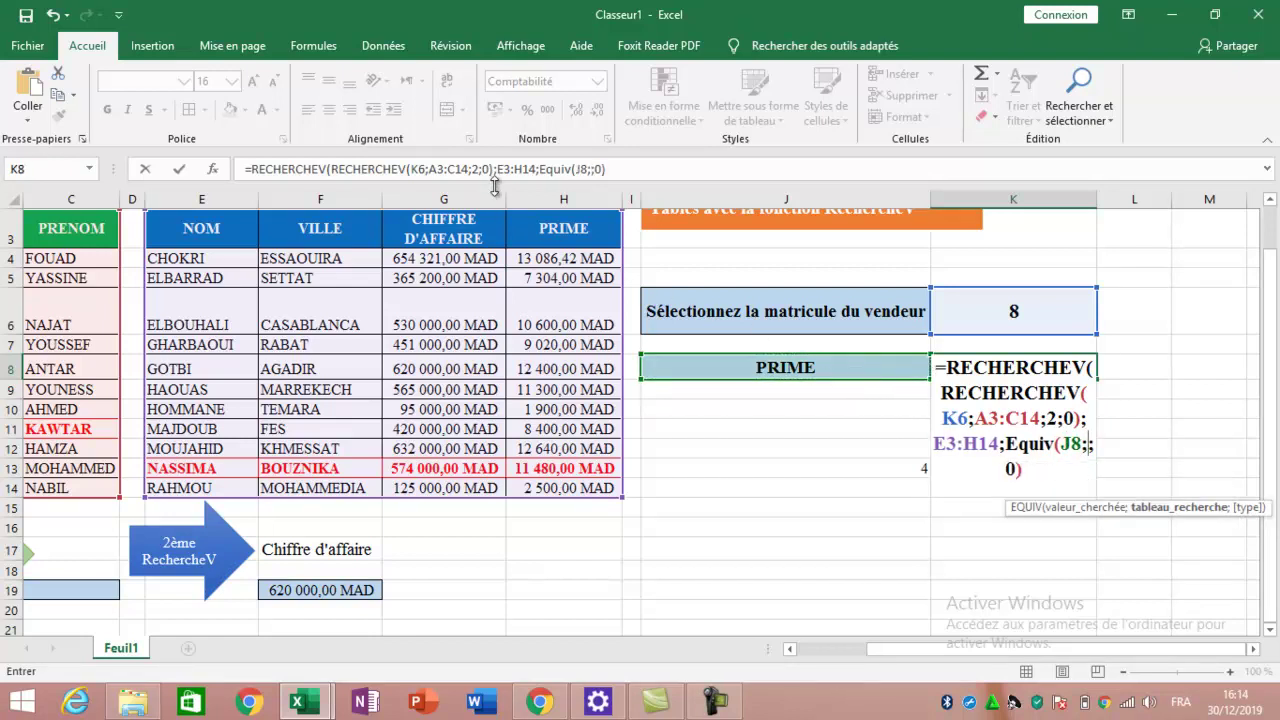
Complete the nested EQUIV in K8 with header range E3:H3 and exact match 0, and validate the formula
{"action": "left_click_drag", "start_coordinate": [203, 226], "coordinate": [543, 224]}
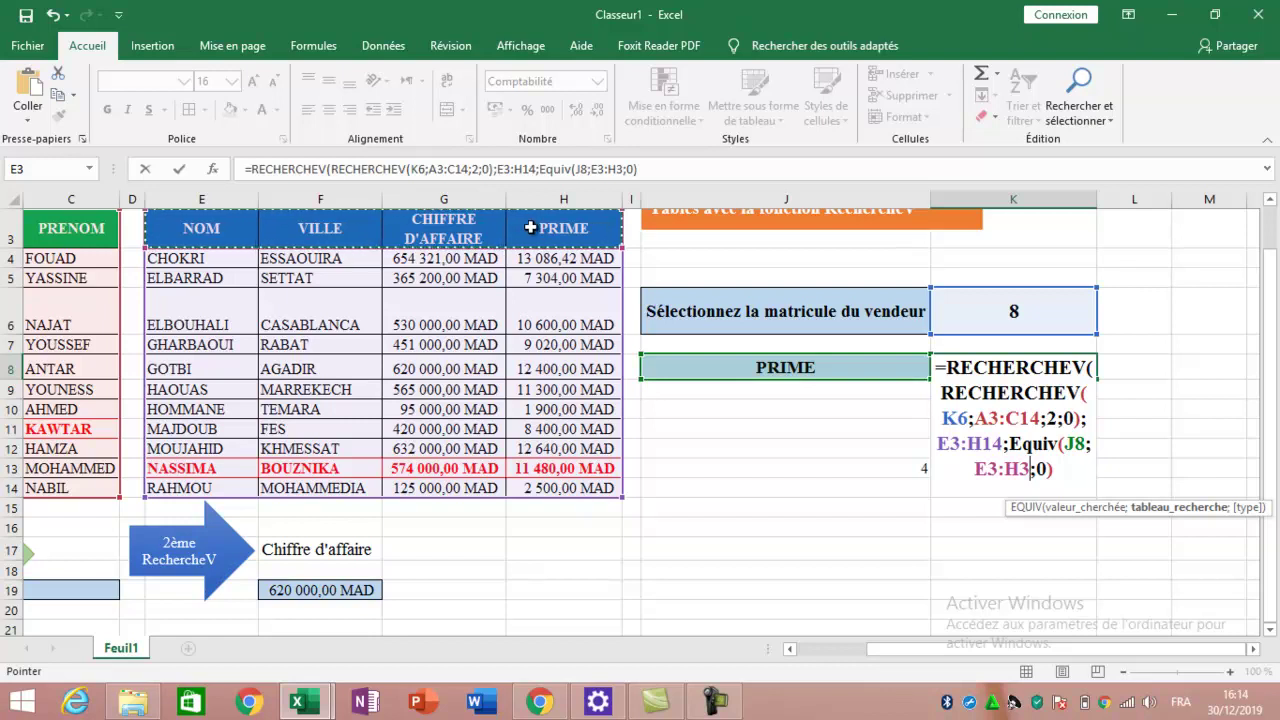
{"action": "type", "text": ";"}
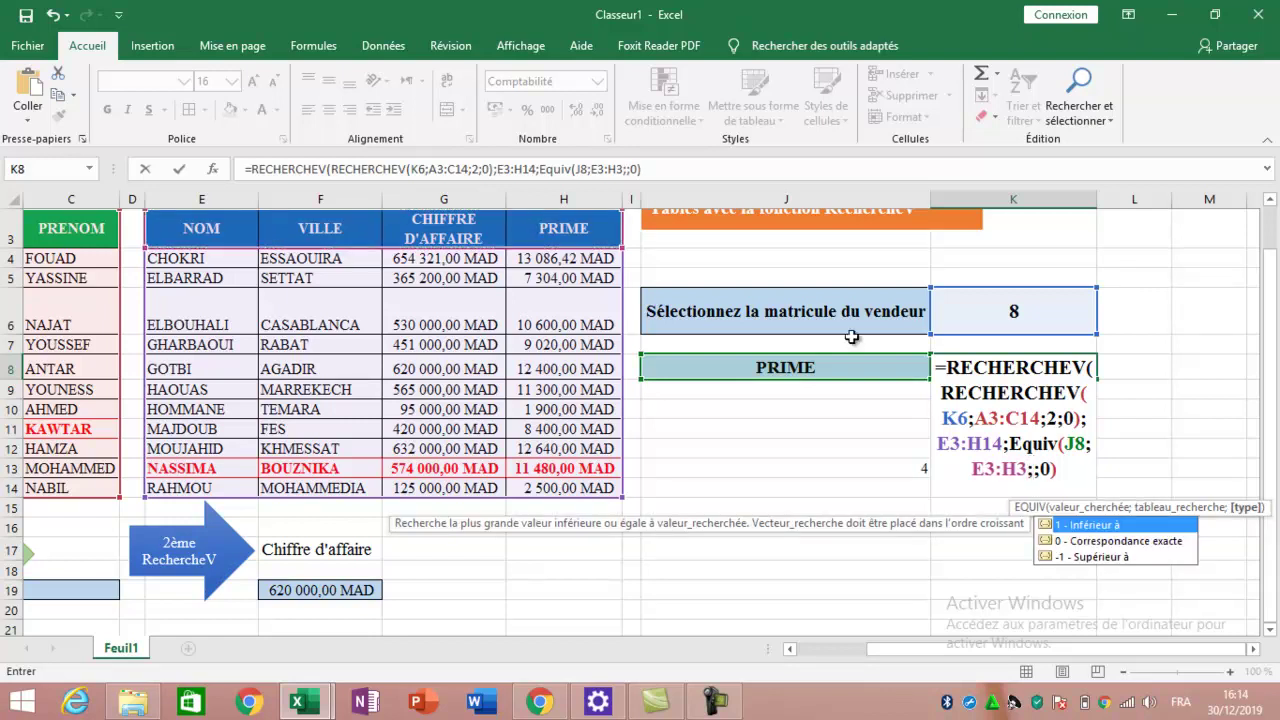
{"action": "left_click", "coordinate": [1080, 550]}
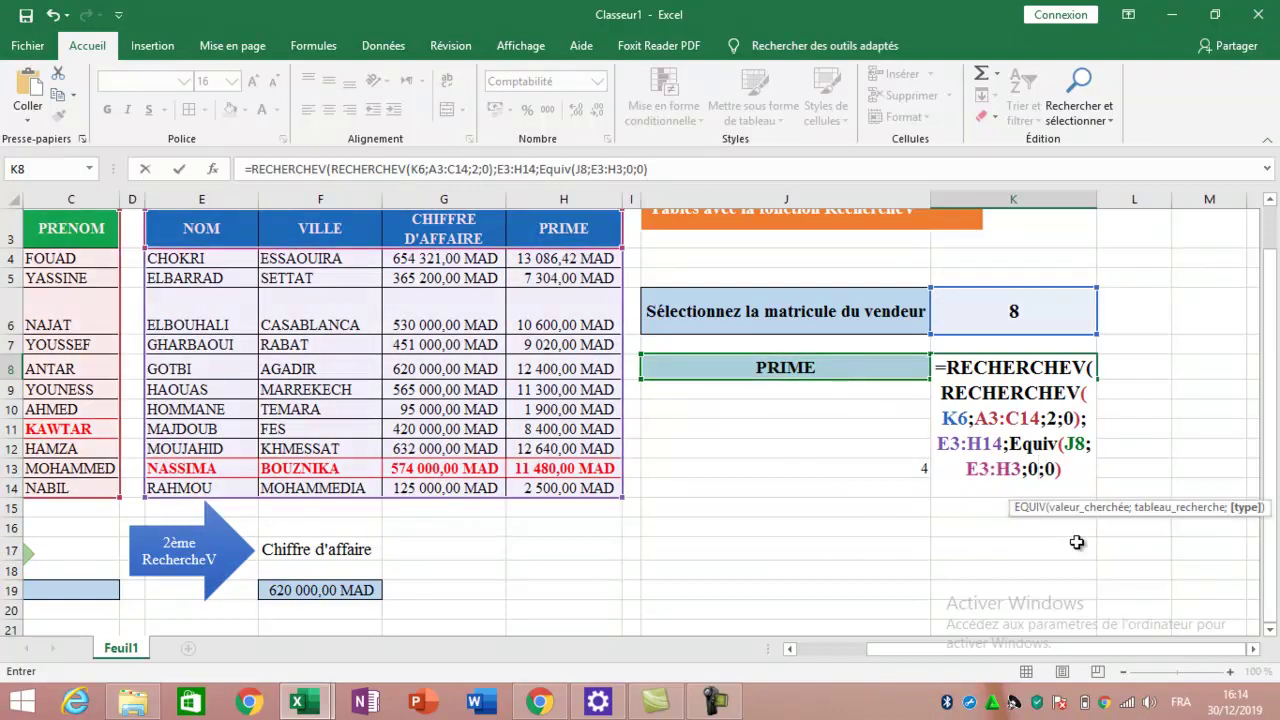
{"action": "type", "text": ")"}
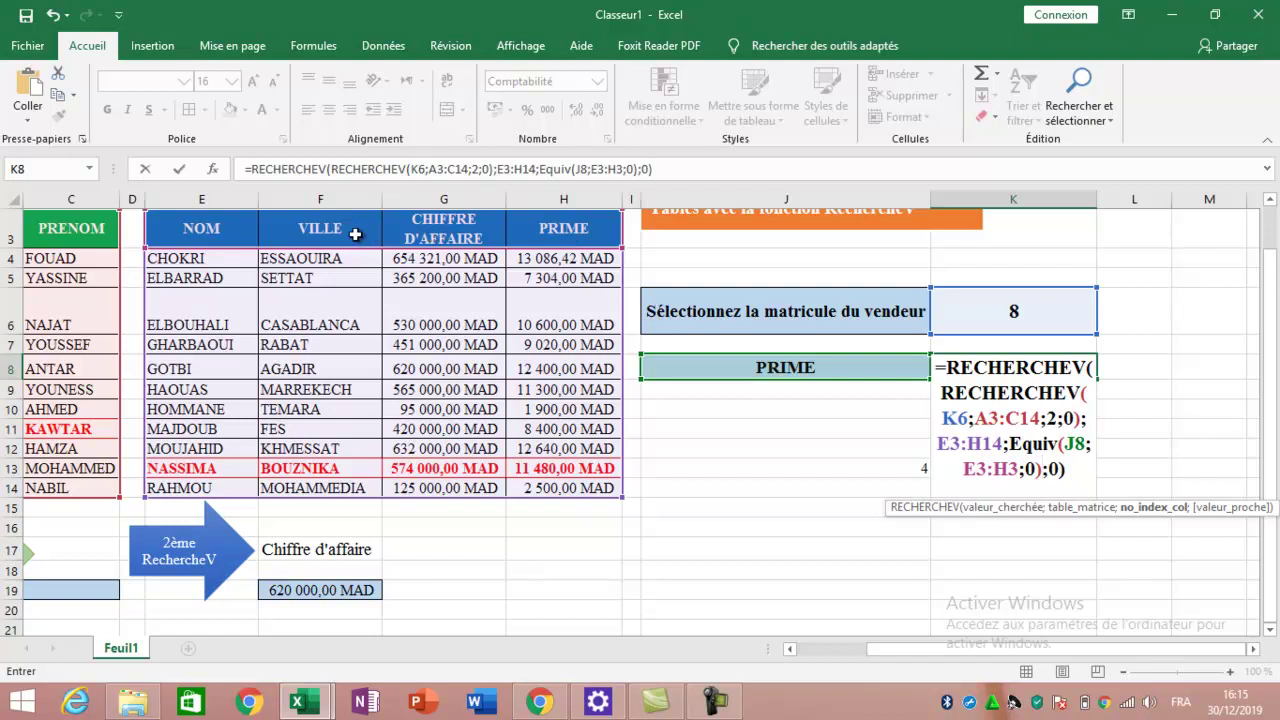
{"action": "key", "text": "Return"}
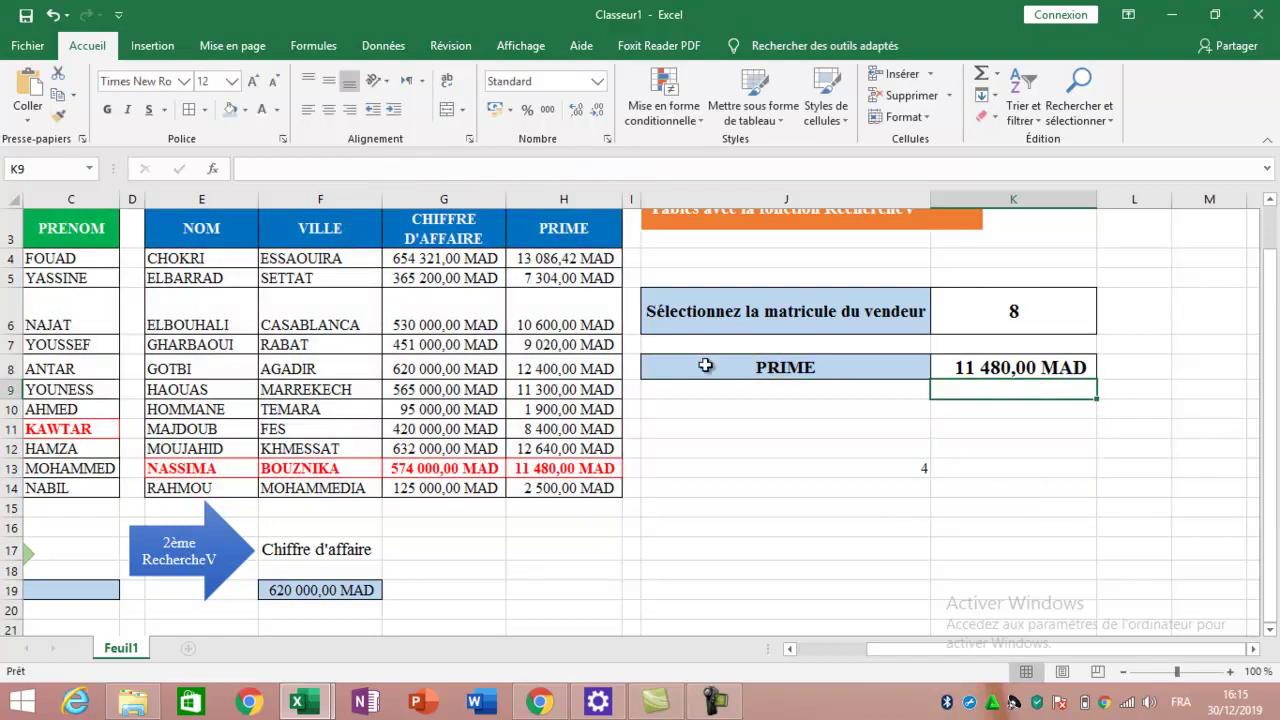
Change the J8 label to ville to test the K8 formula
{"action": "left_click", "coordinate": [779, 366]}
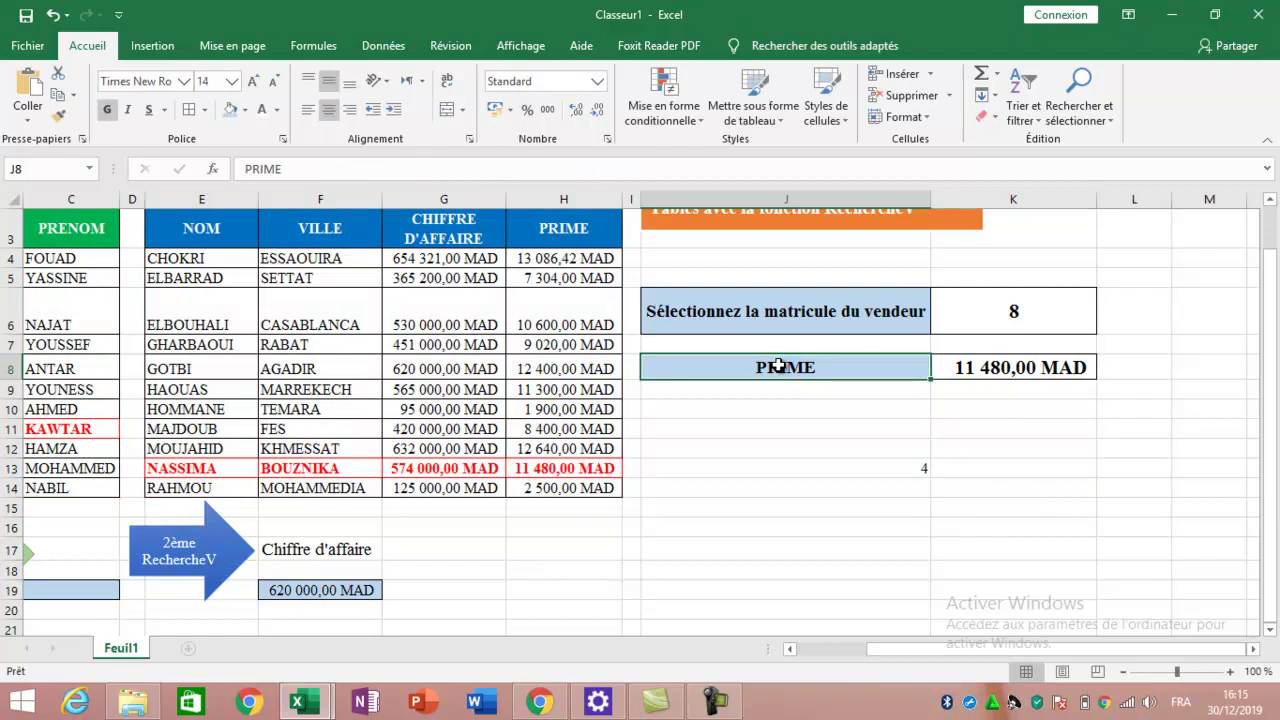
{"action": "type", "text": "ville"}
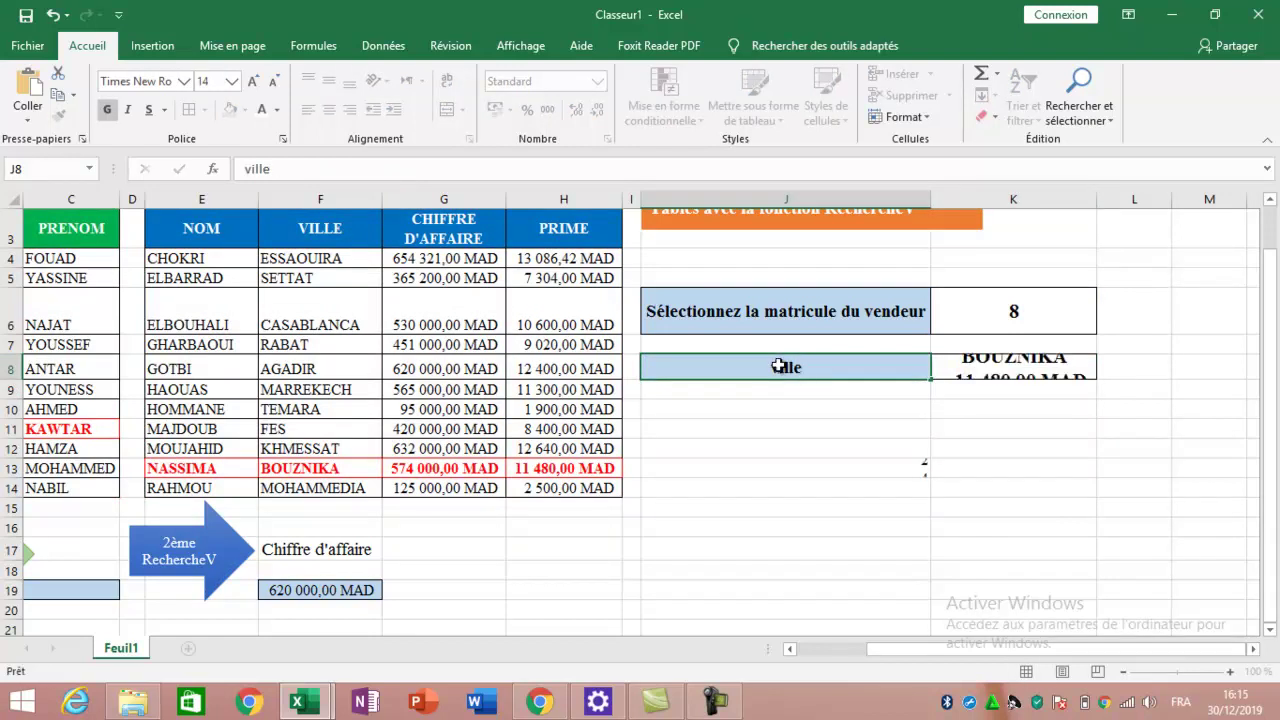
{"action": "key", "text": "Return"}
Change the J8 label to CHIFFRE D'affaire to test the K8 formula
{"action": "left_click", "coordinate": [779, 366]}
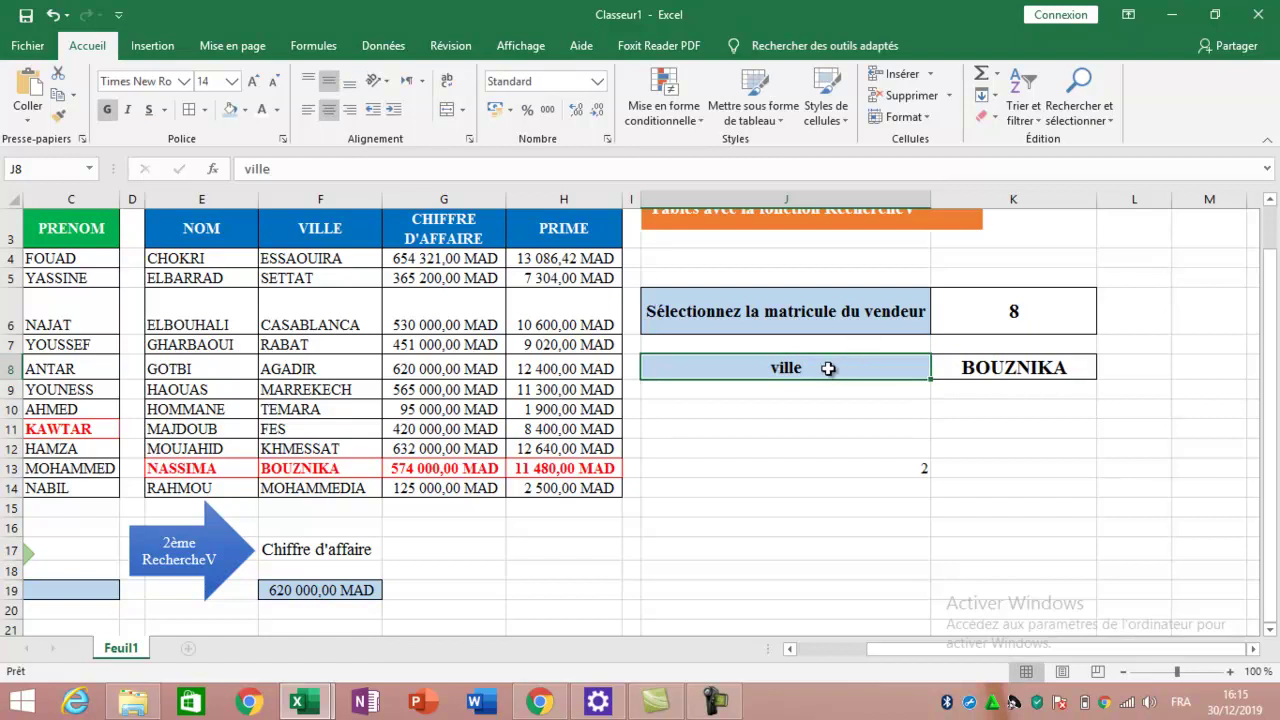
{"action": "type", "text": "CHI"}
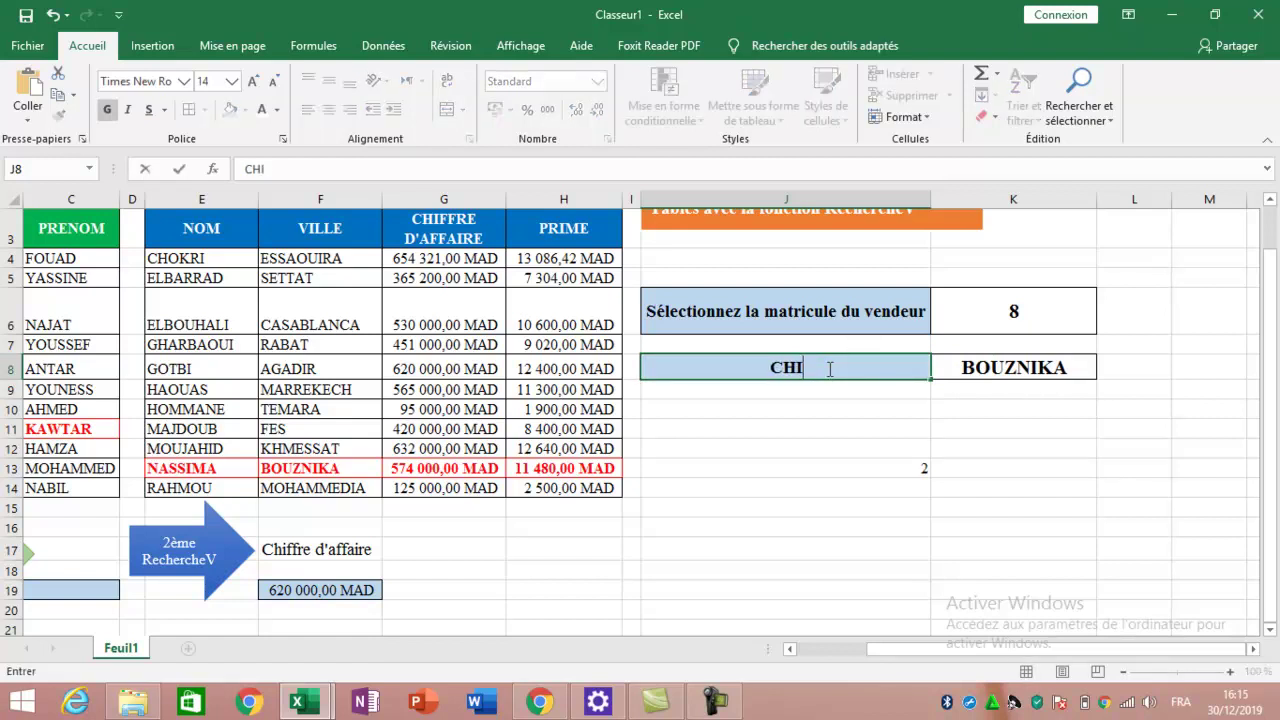
{"action": "type", "text": "FFRE D'affaire"}
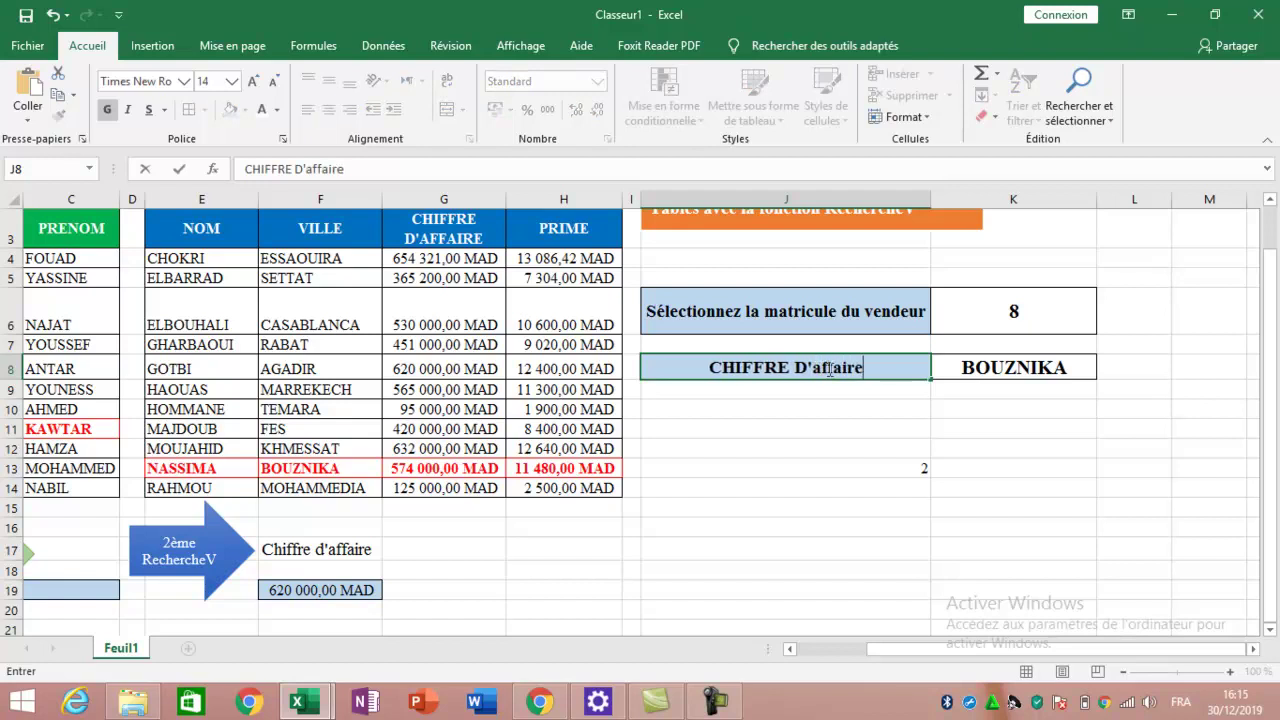
{"action": "key", "text": "Return"}
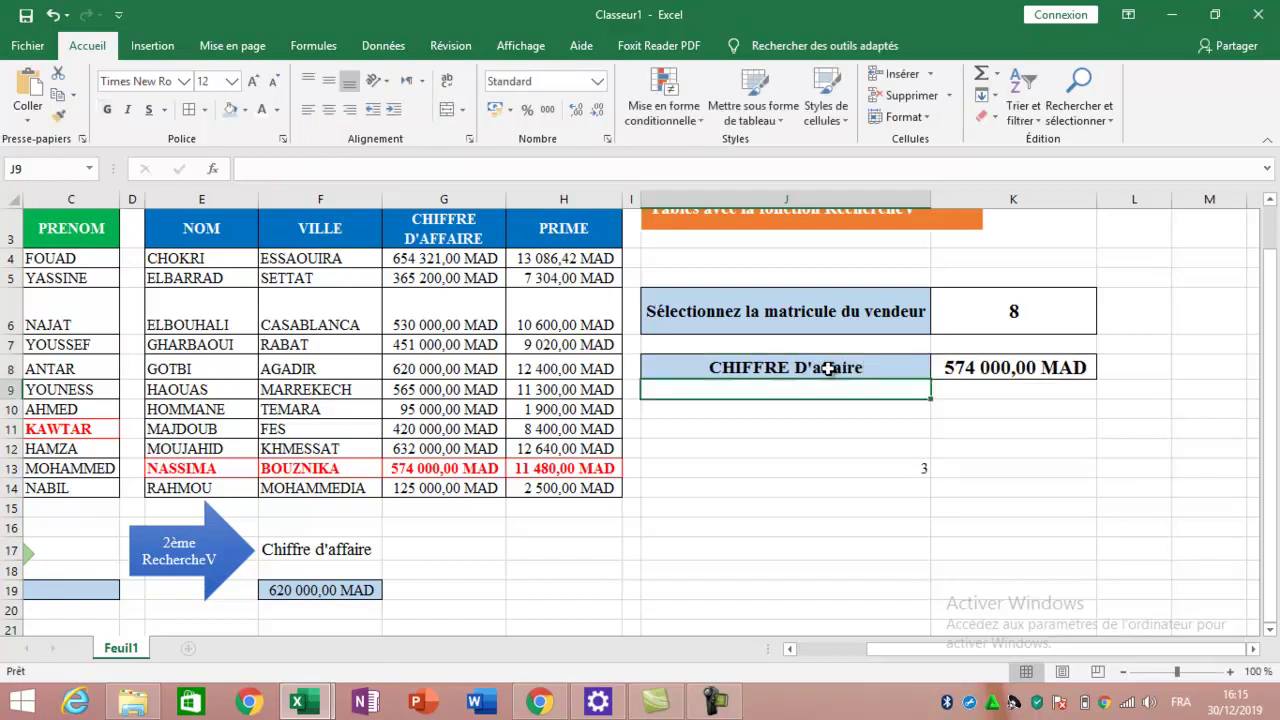
{"action": "left_click", "coordinate": [878, 372]}
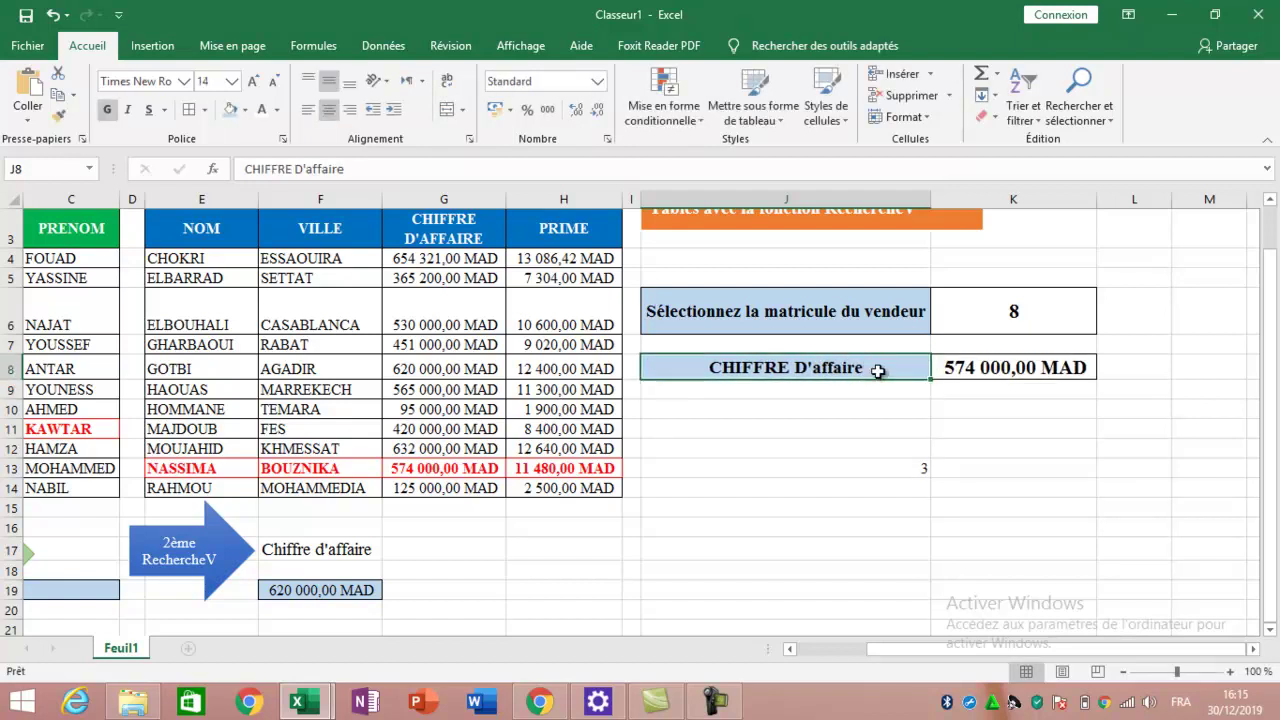
Set the matricule in K6 to 6 and compare the K8 result with the matching rows in both tables
{"action": "left_click", "coordinate": [1009, 308]}
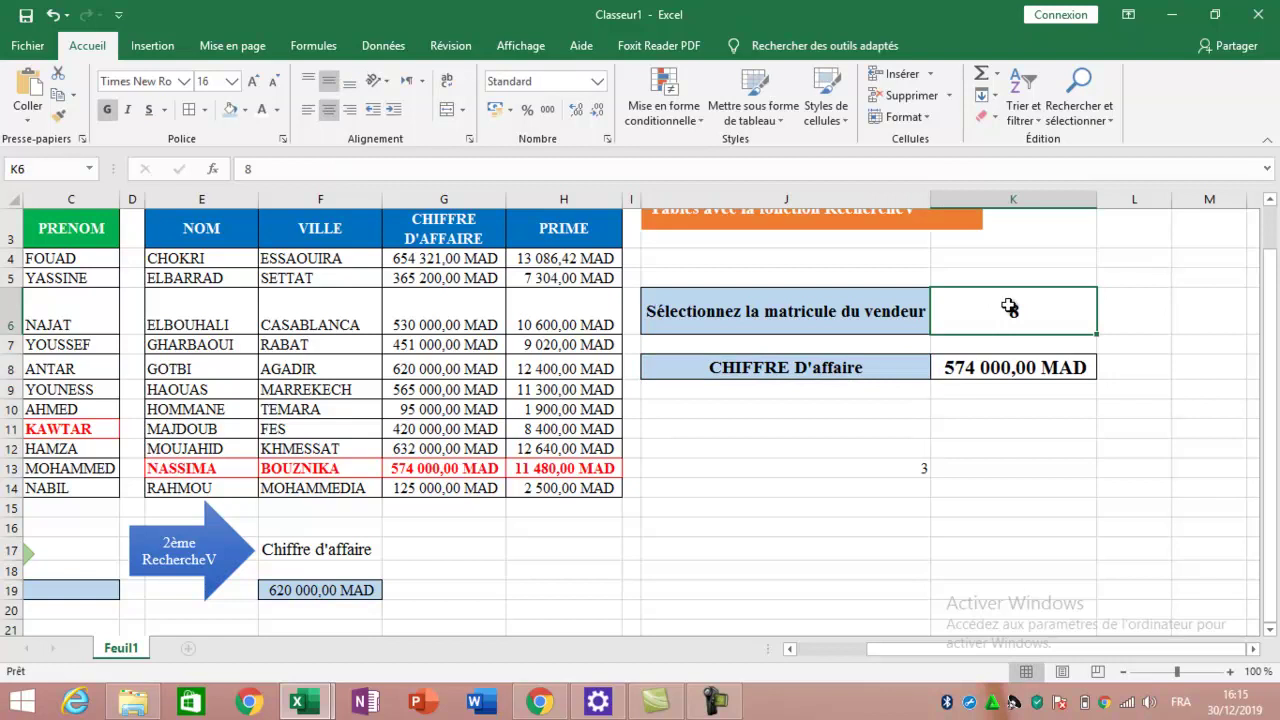
{"action": "type", "text": "6"}
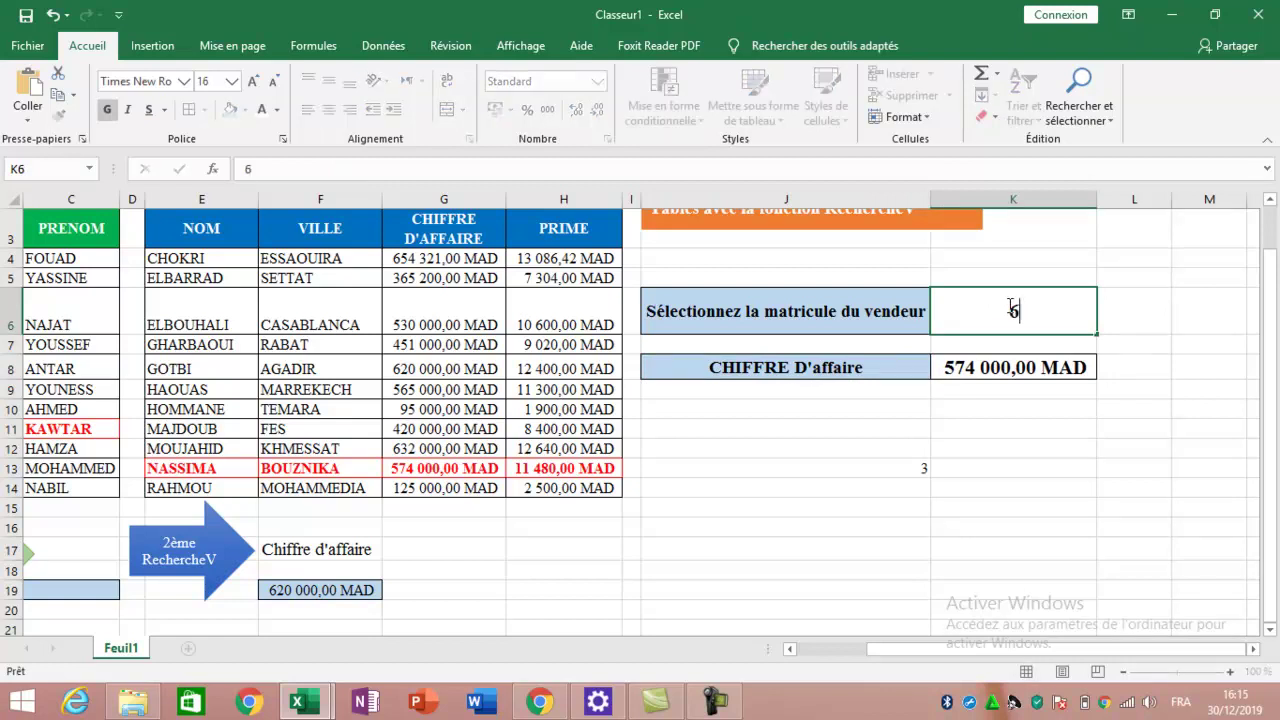
{"action": "key", "text": "Return"}
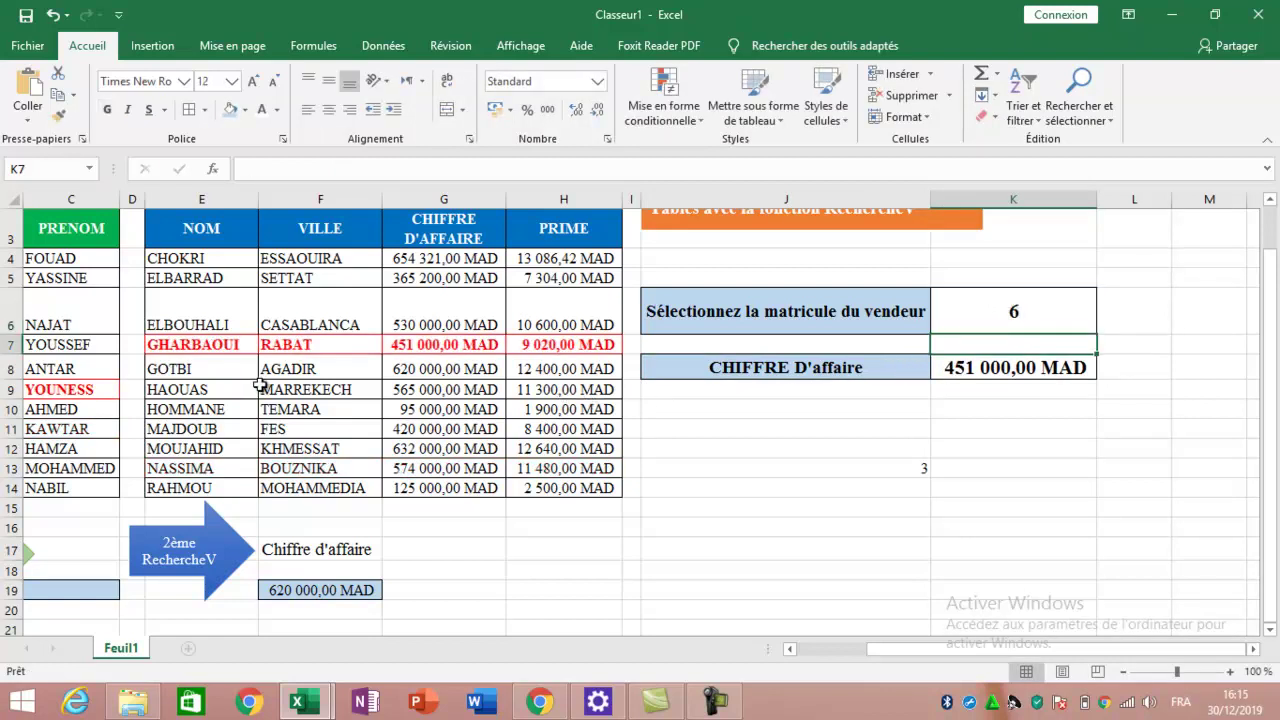
{"action": "left_click", "coordinate": [803, 653]}
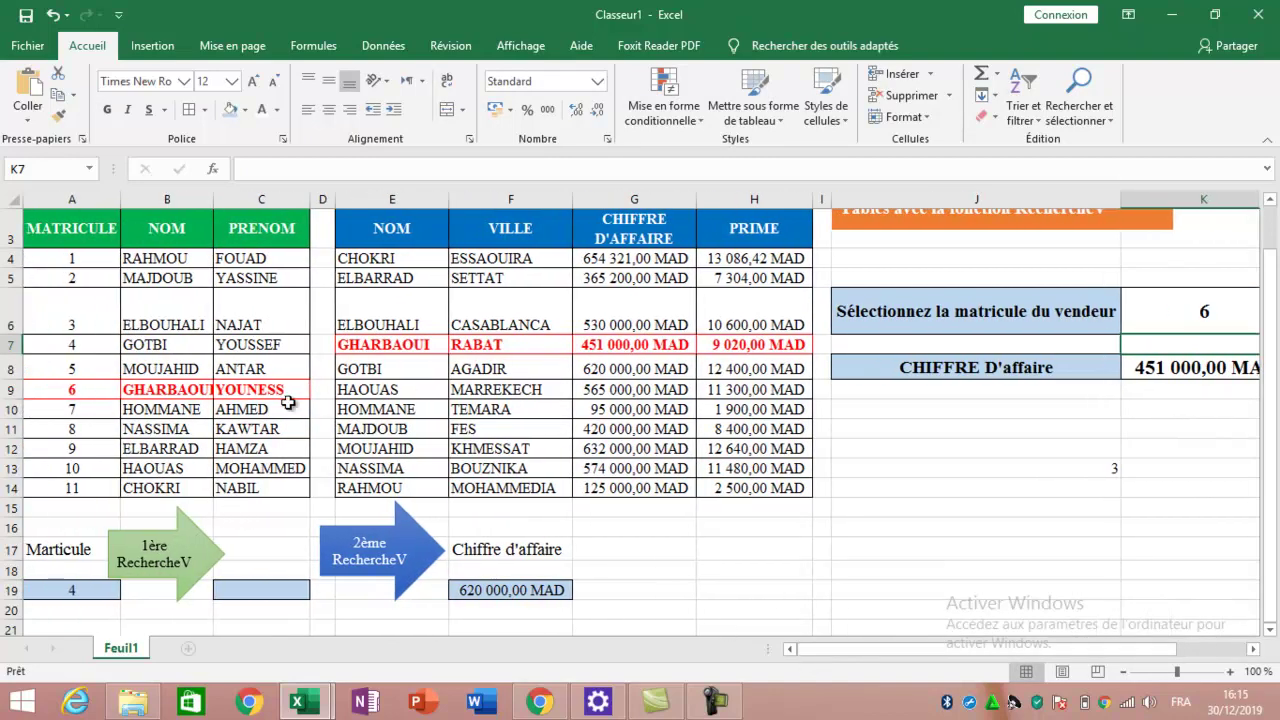
{"action": "left_click", "coordinate": [636, 349]}
{"action": "left_click", "coordinate": [1195, 314]}
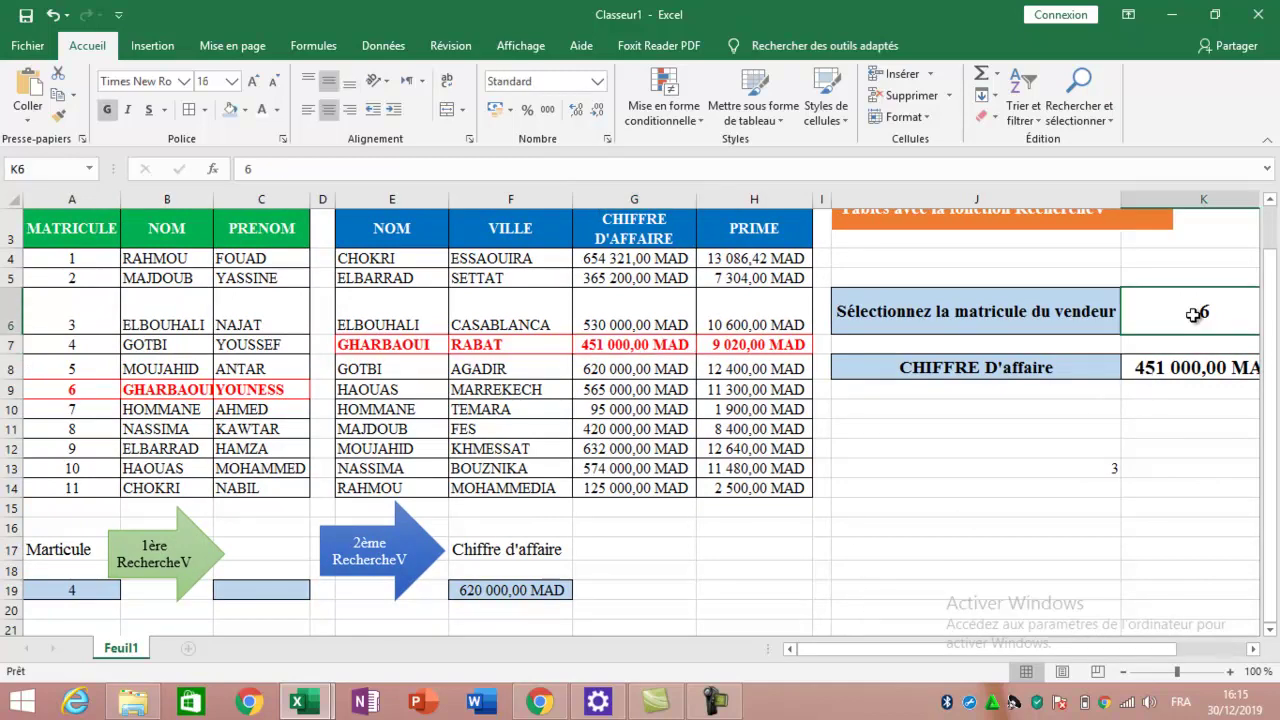
Change the J8 label to prime to look up the seller's bonus in K8
{"action": "left_click", "coordinate": [993, 367]}
{"action": "type", "text": "prime"}
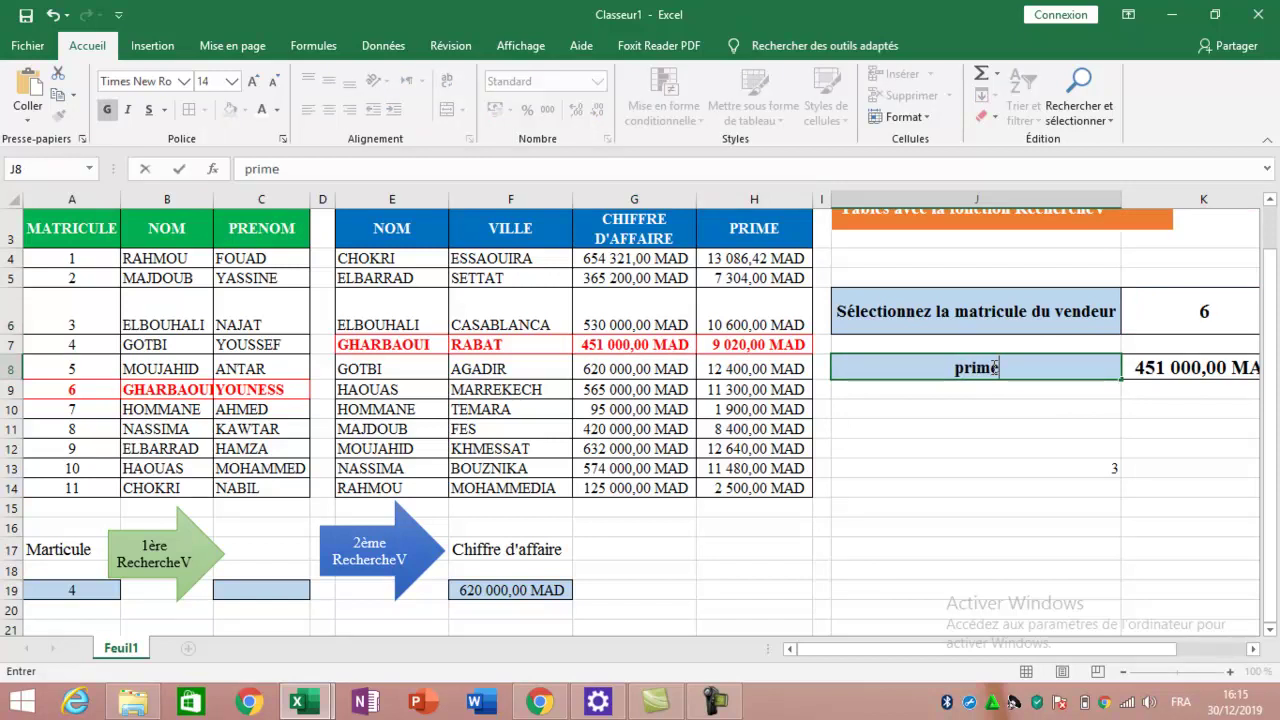
{"action": "key", "text": "Return"}
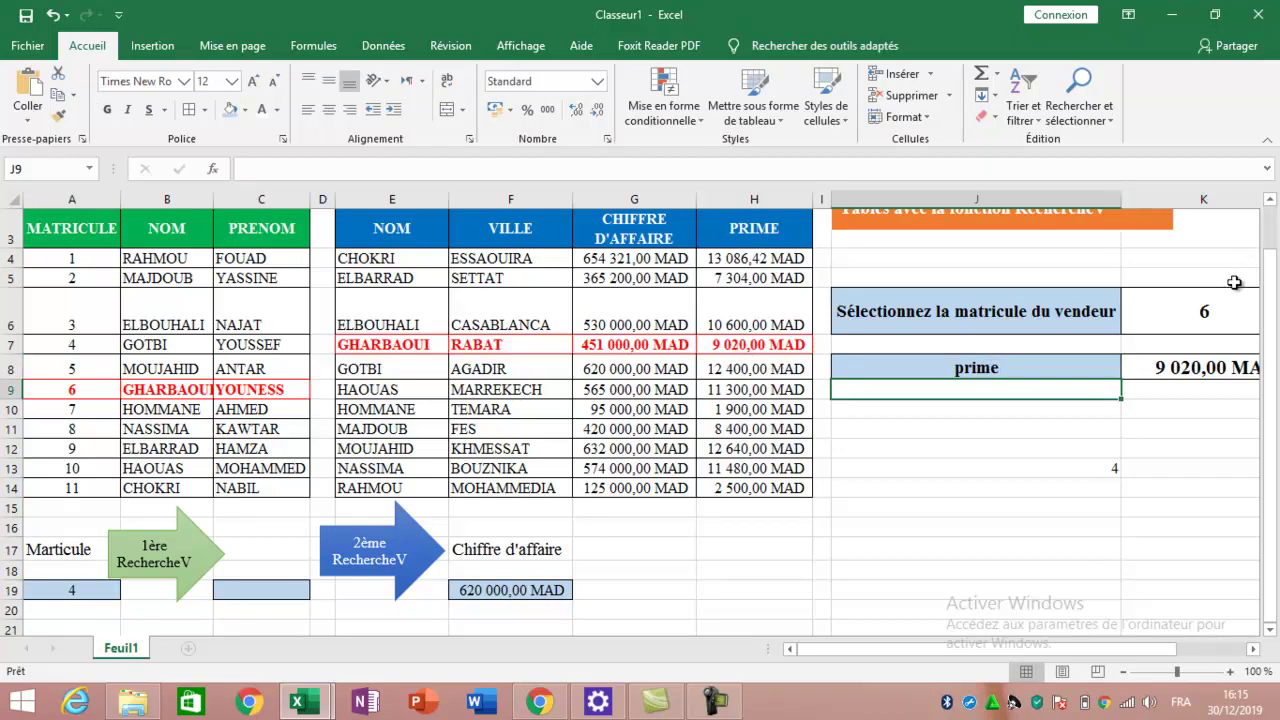
Set the matricule in K6 to 12 and check it against the matricules in the first table
{"action": "left_click", "coordinate": [1212, 317]}
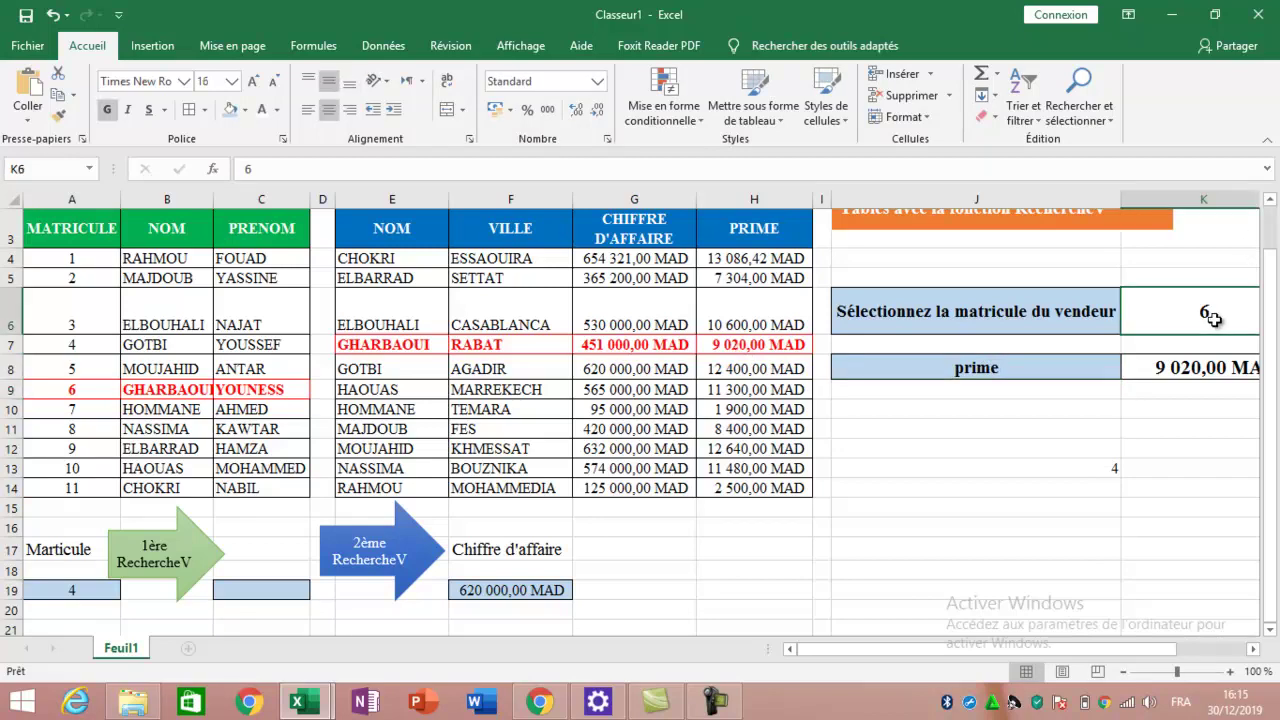
{"action": "type", "text": "12"}
{"action": "key", "text": "Return"}
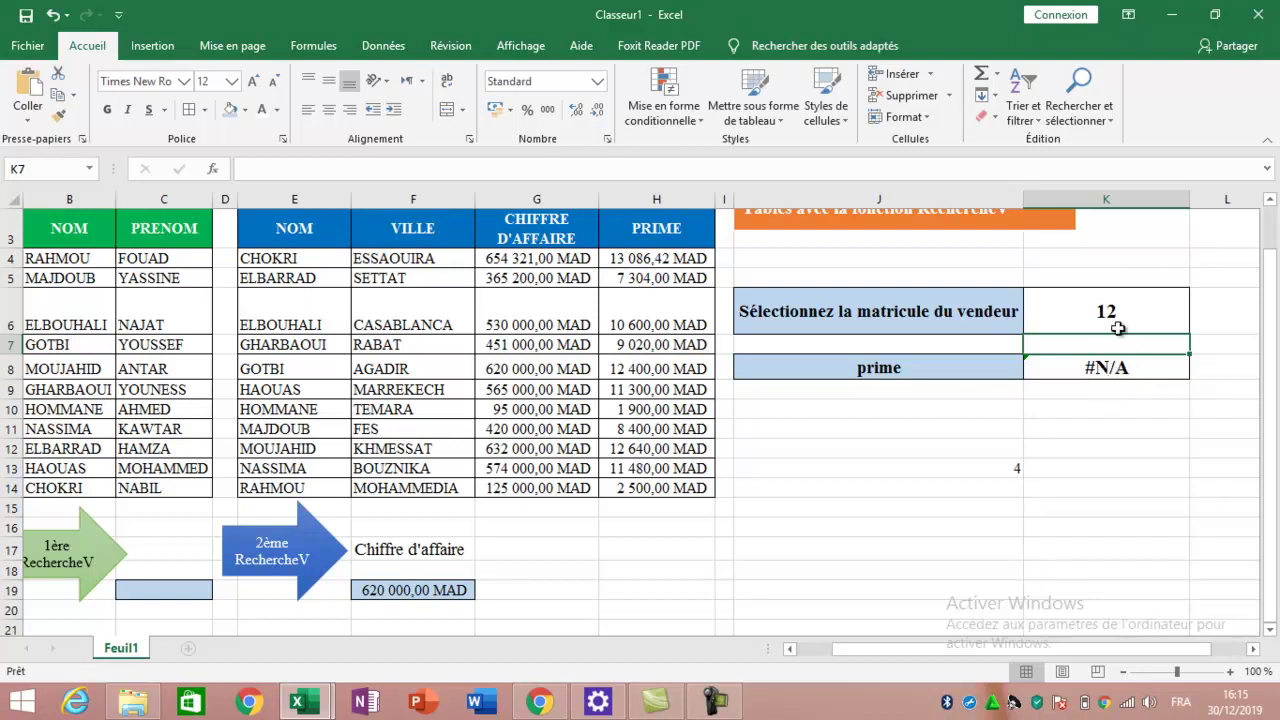
{"action": "left_click_drag", "start_coordinate": [826, 649], "coordinate": [798, 650]}
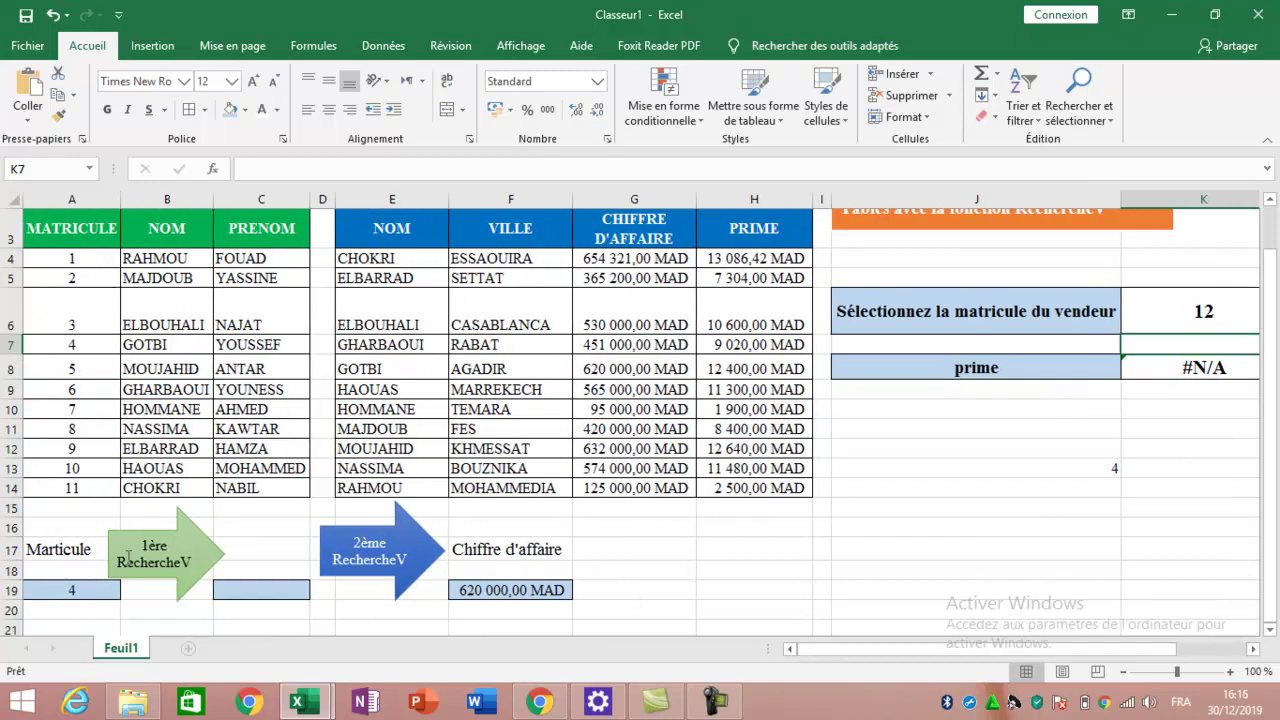
Wrap the nested RECHERCHEV formula in K8 in SIERREUR, with empty text "" as the value returned on error
{"action": "left_click_drag", "start_coordinate": [820, 649], "coordinate": [882, 649]}
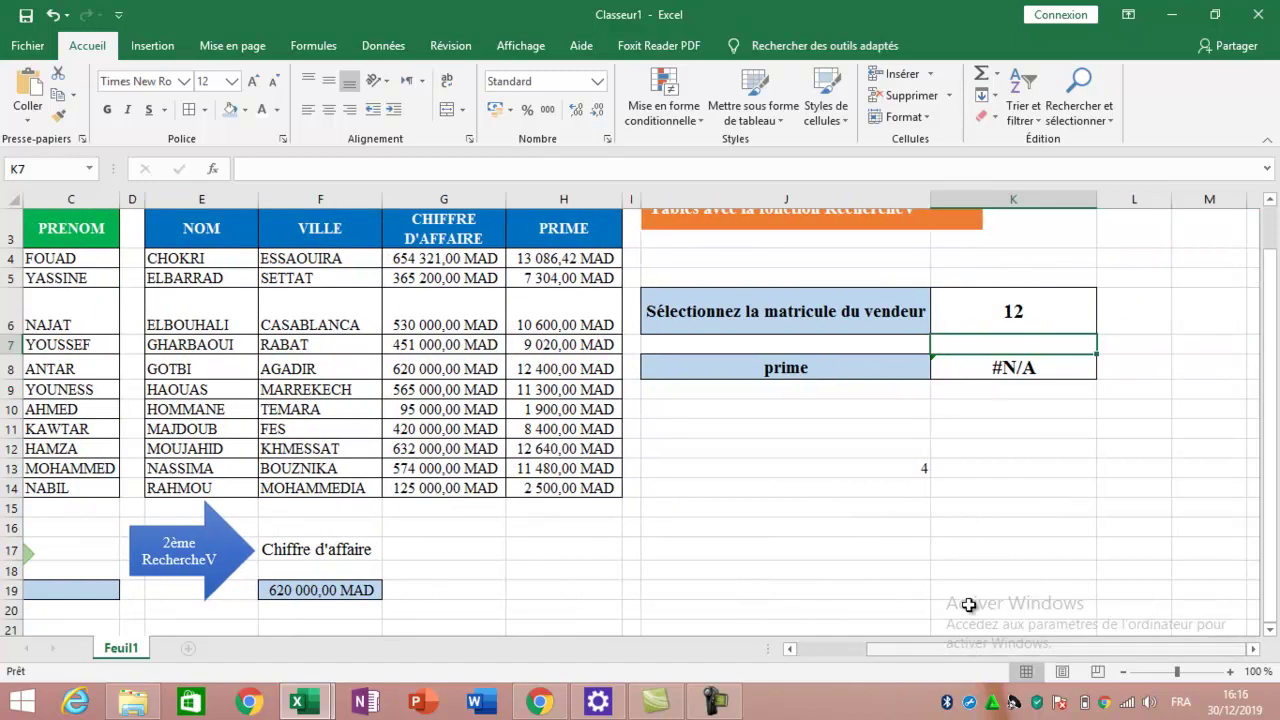
{"action": "double_click", "coordinate": [1014, 366]}
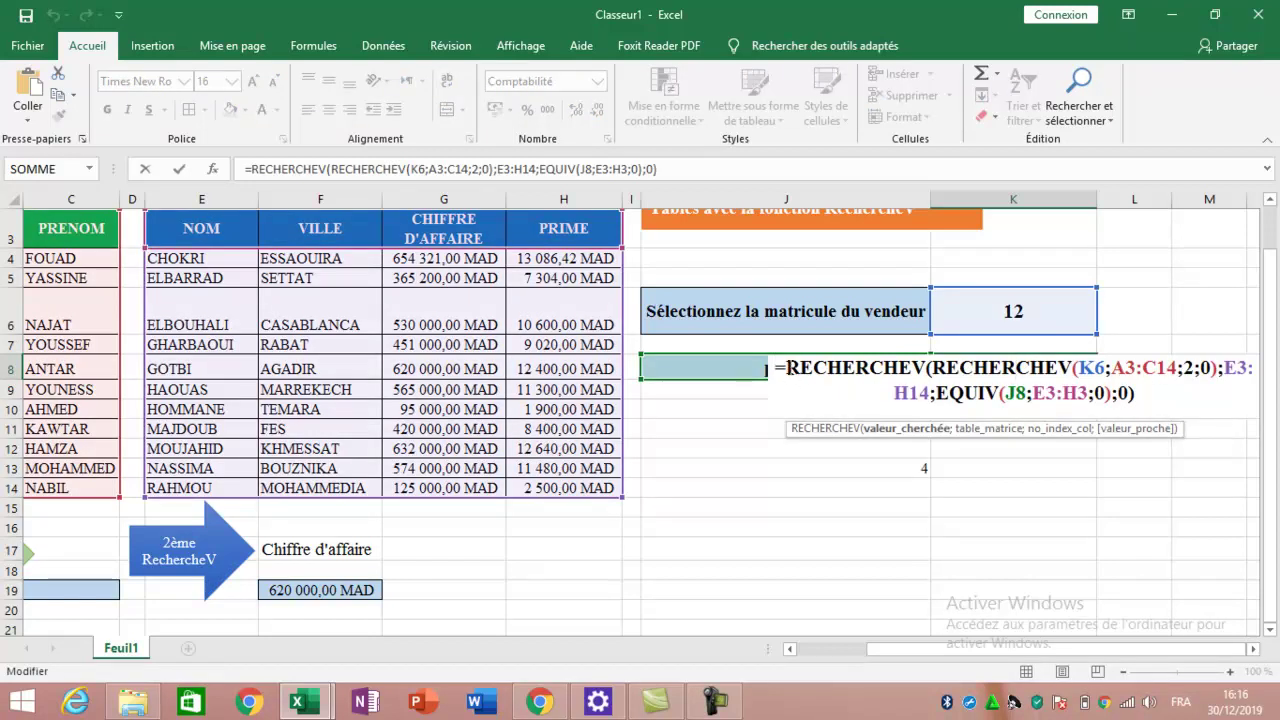
{"action": "left_click", "coordinate": [787, 368]}
{"action": "type", "text": "si"}
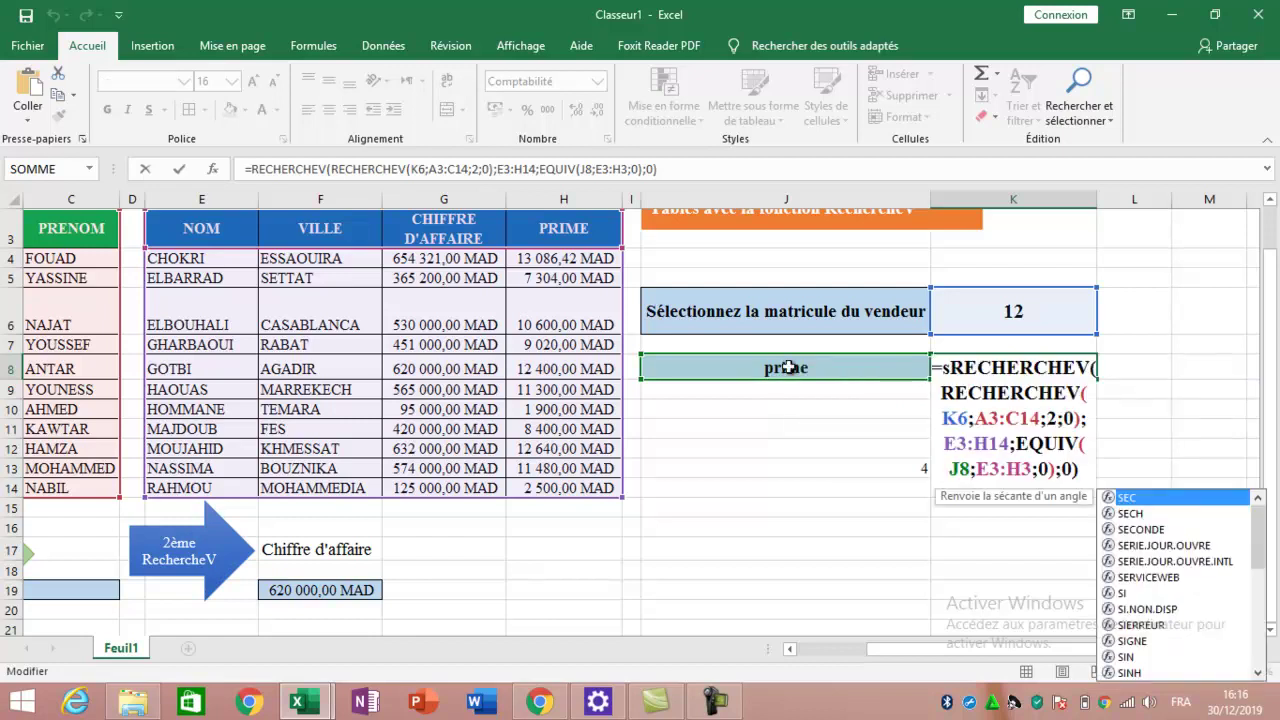
{"action": "type", "text": "err"}
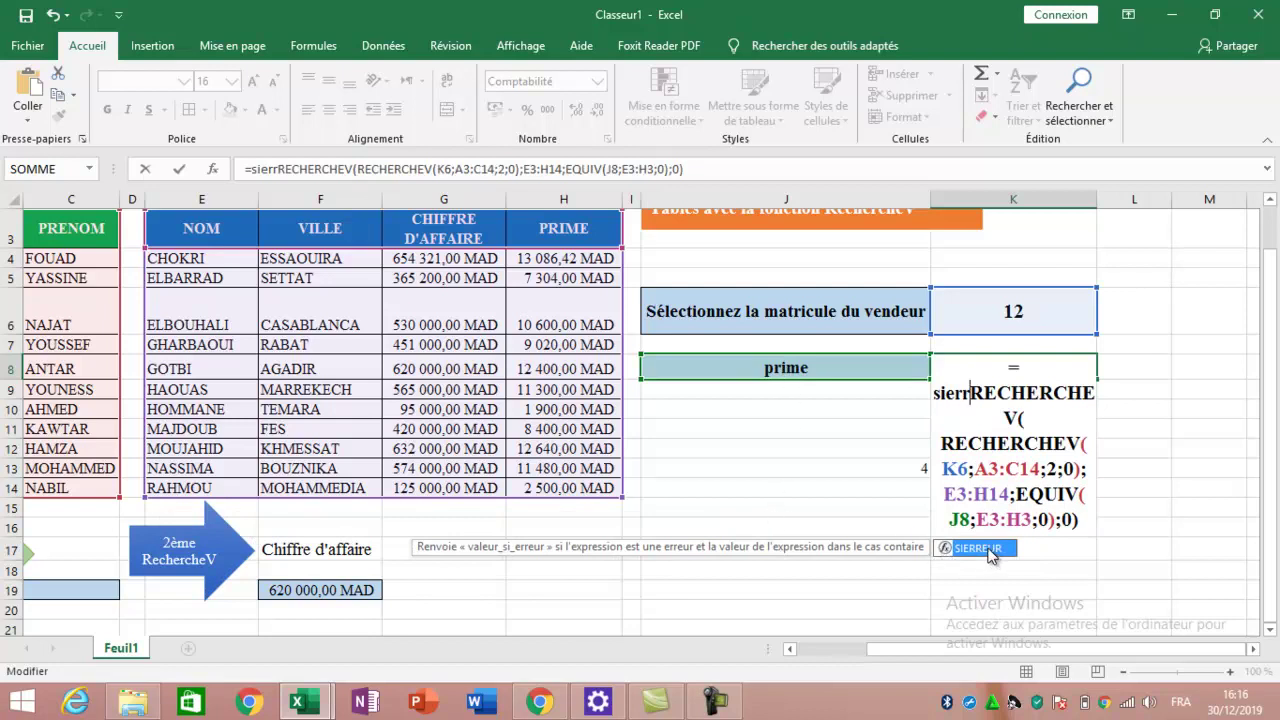
{"action": "double_click", "coordinate": [988, 549]}
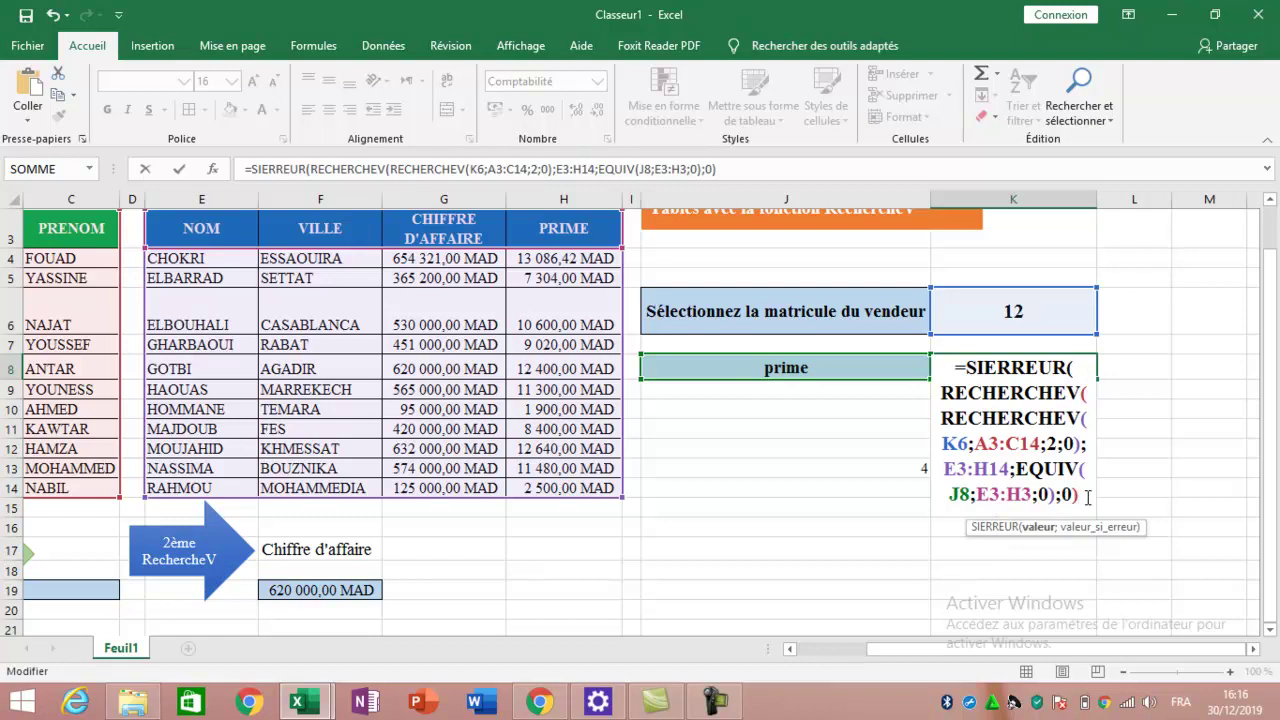
{"action": "type", "text": ";"}
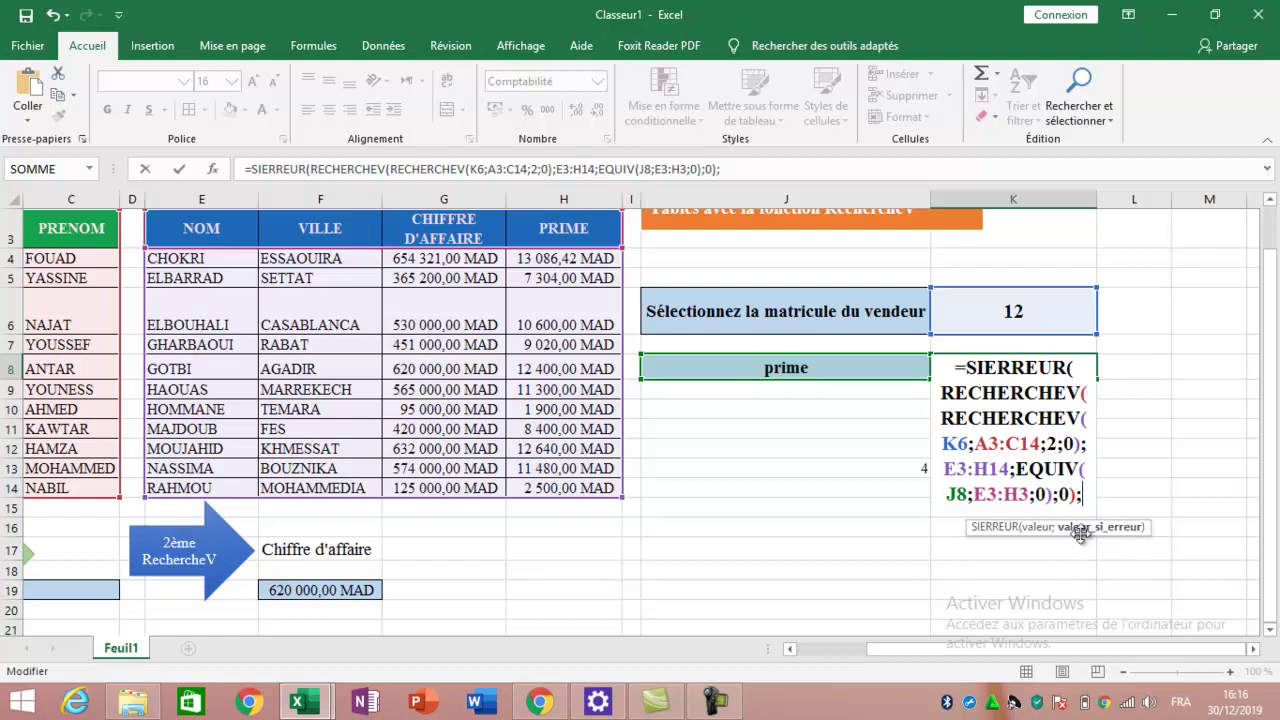
{"action": "type", "text": "\""}
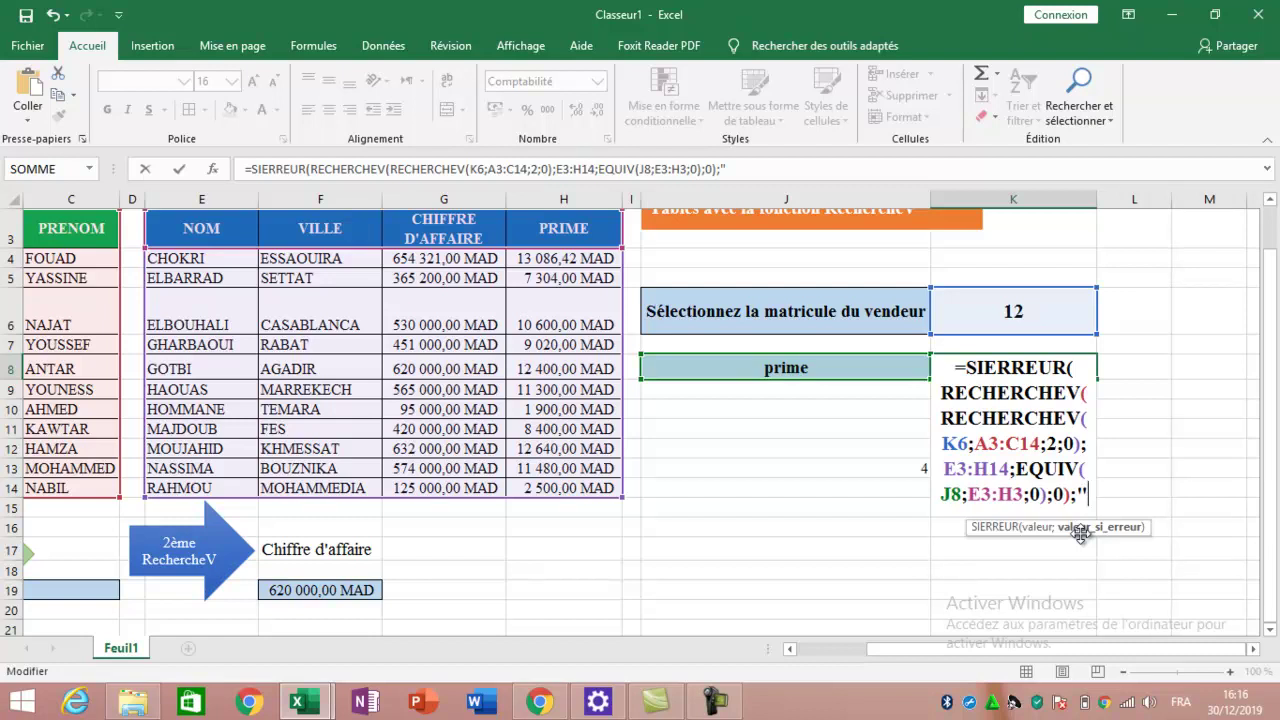
{"action": "type", "text": "\""}
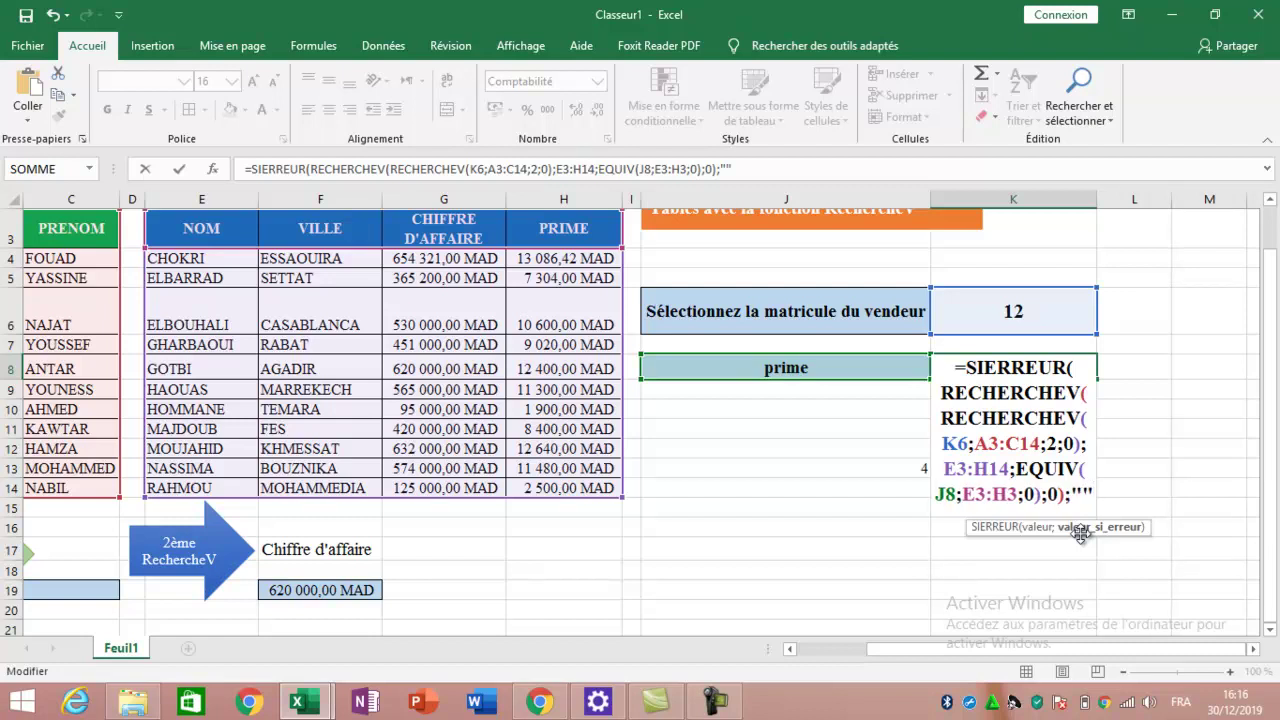
{"action": "type", "text": ")"}
{"action": "key", "text": "Return"}
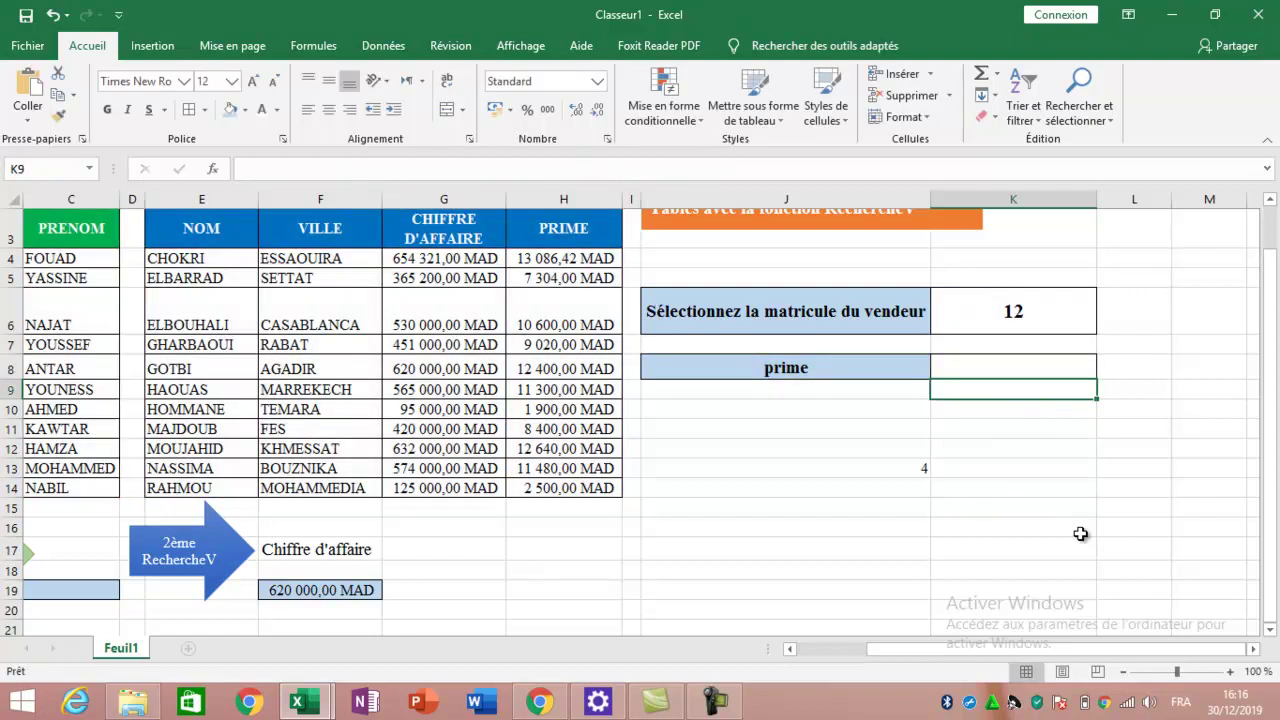
{"action": "left_click", "coordinate": [1046, 358]}
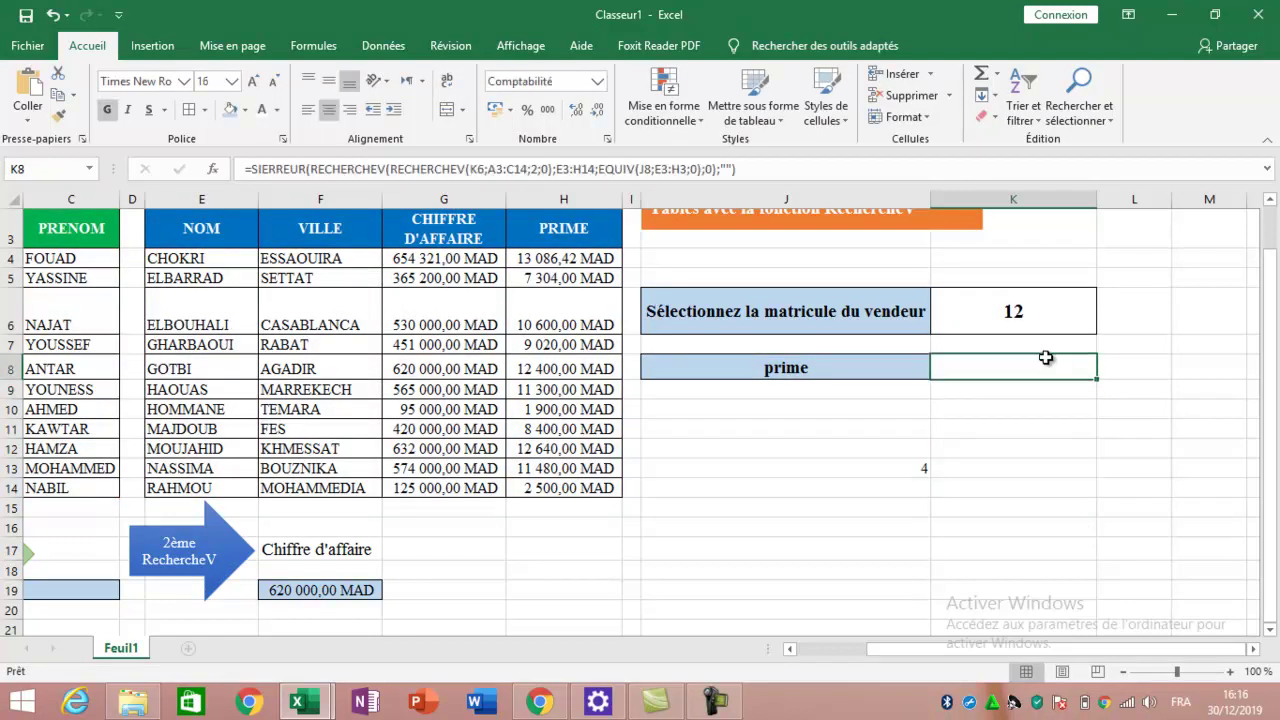
Test the K8 formula with a matricule of 15 in K6, followed by a matricule of 5
{"action": "left_click", "coordinate": [1023, 322]}
{"action": "type", "text": "15"}
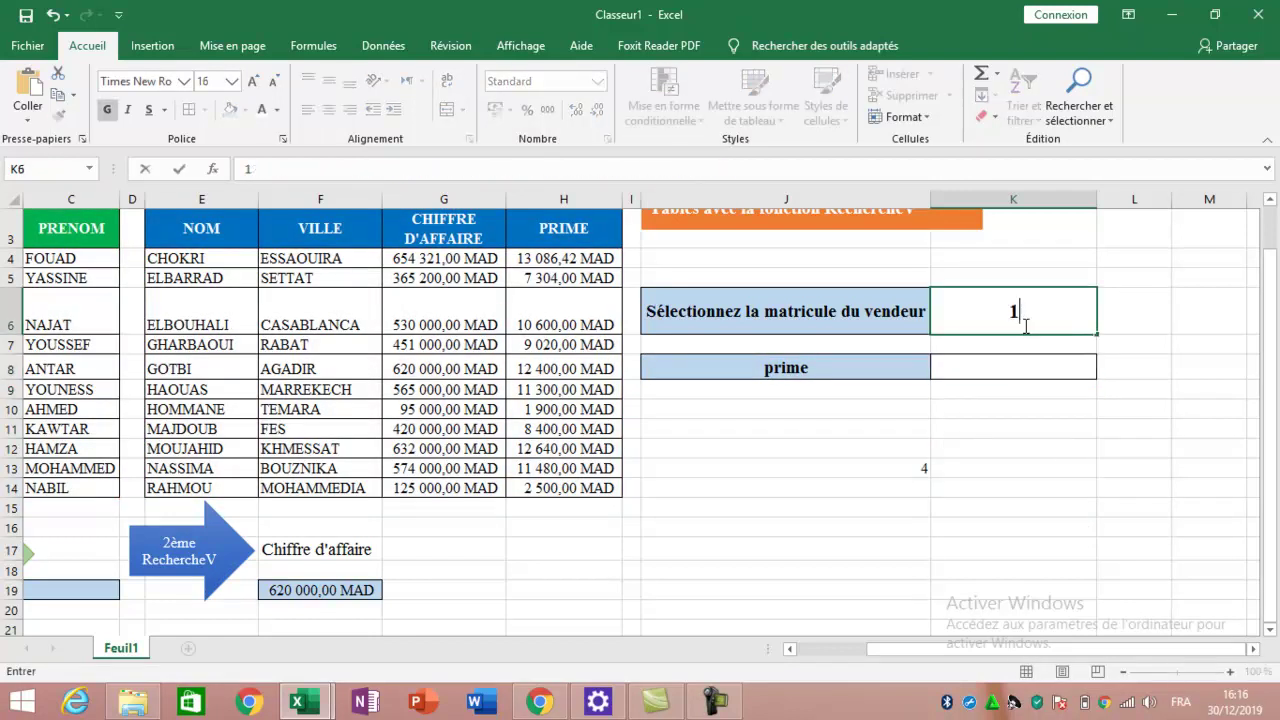
{"action": "key", "text": "Return"}
{"action": "left_click", "coordinate": [1023, 322]}
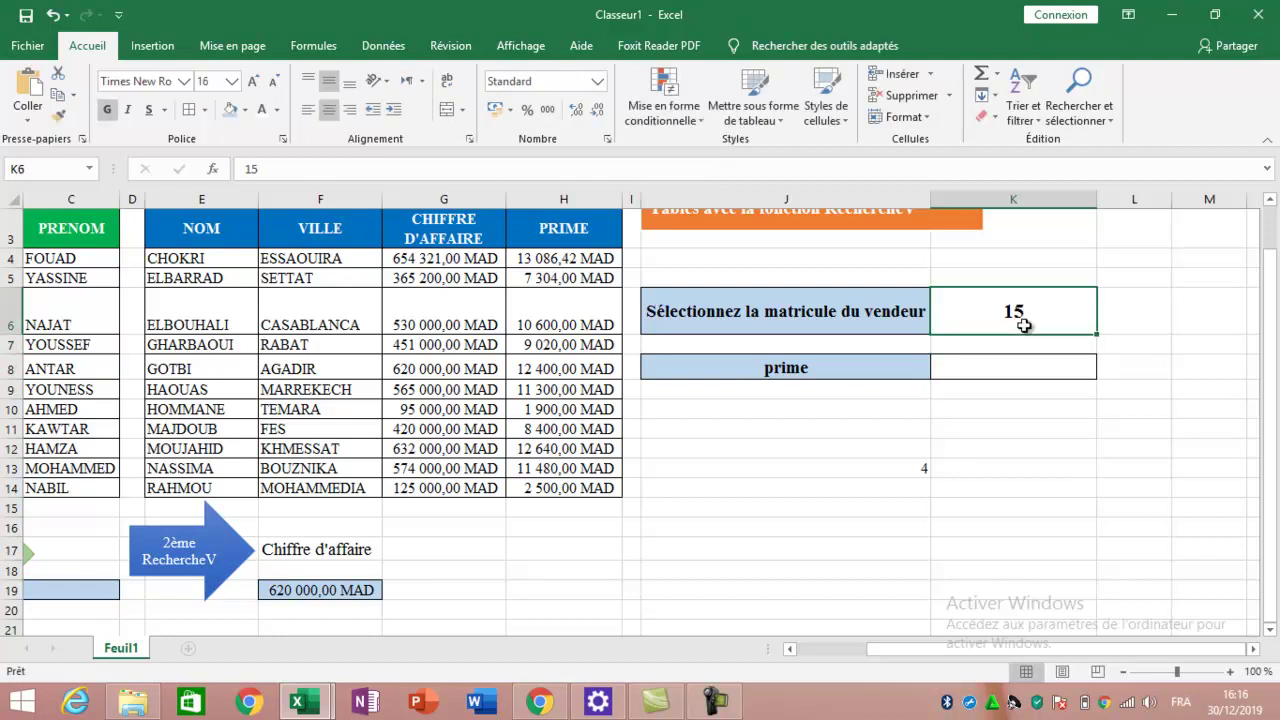
{"action": "type", "text": "5"}
{"action": "key", "text": "Return"}
Set the matricule in K6 to 6 and compare the K8 bonus with the matching rows in both tables
{"action": "left_click", "coordinate": [1023, 322]}
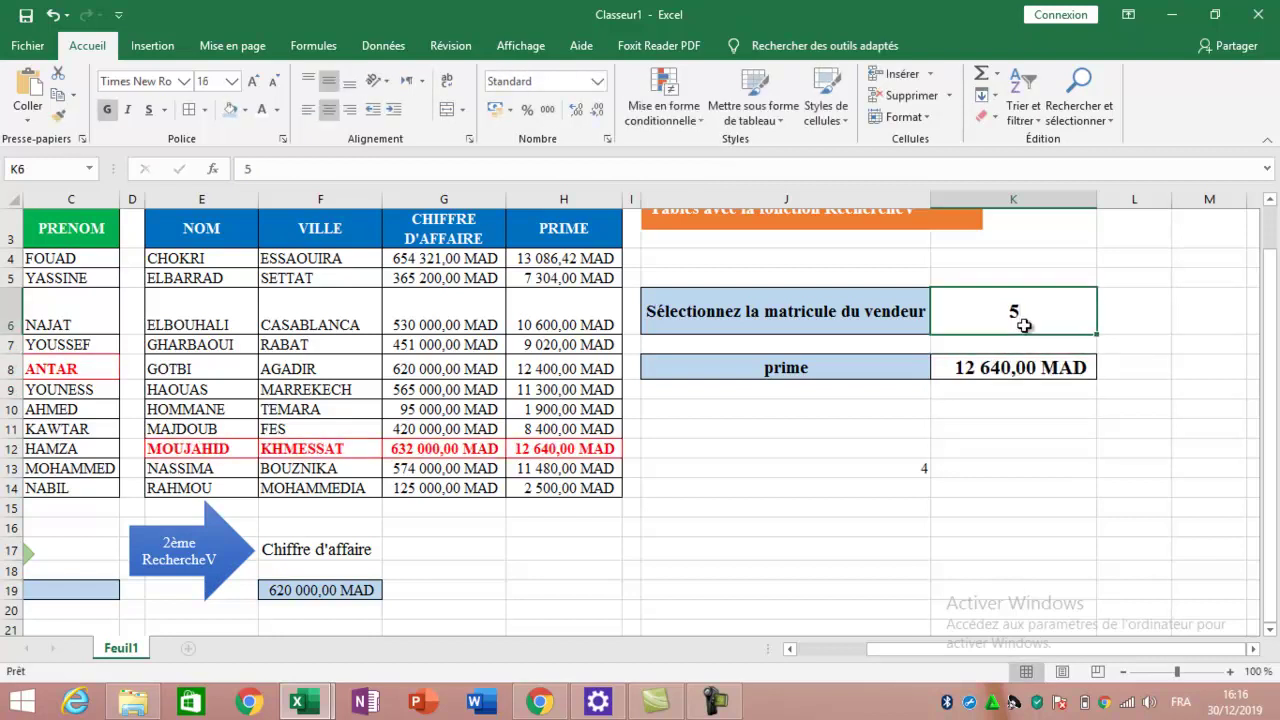
{"action": "type", "text": "6"}
{"action": "key", "text": "Return"}
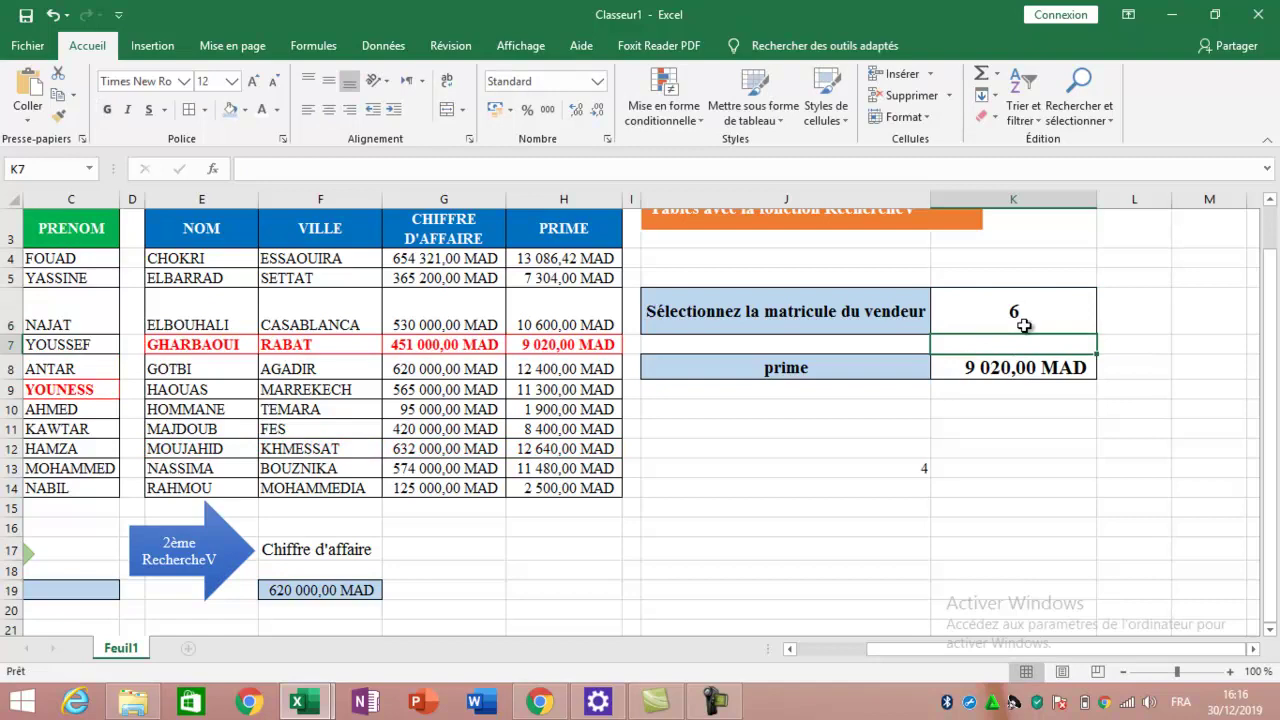
{"action": "left_click_drag", "start_coordinate": [1270, 342], "coordinate": [1276, 333]}
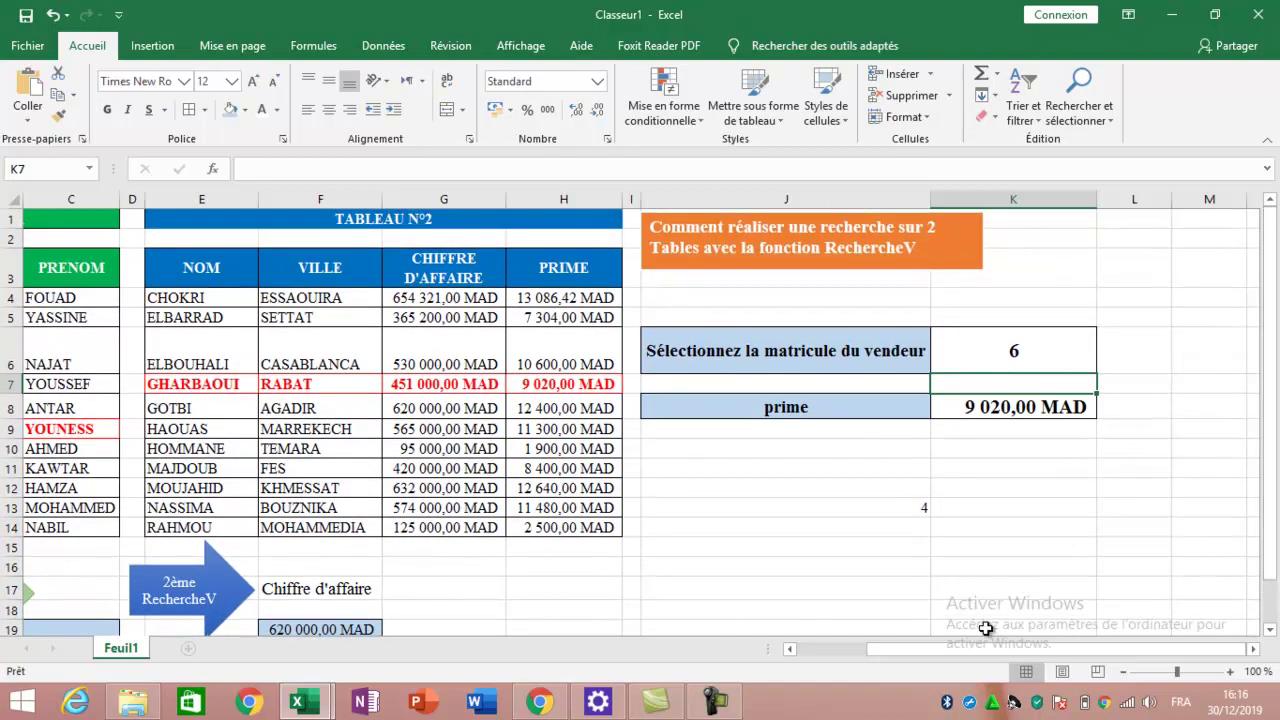
{"action": "left_click_drag", "start_coordinate": [960, 648], "coordinate": [848, 649]}
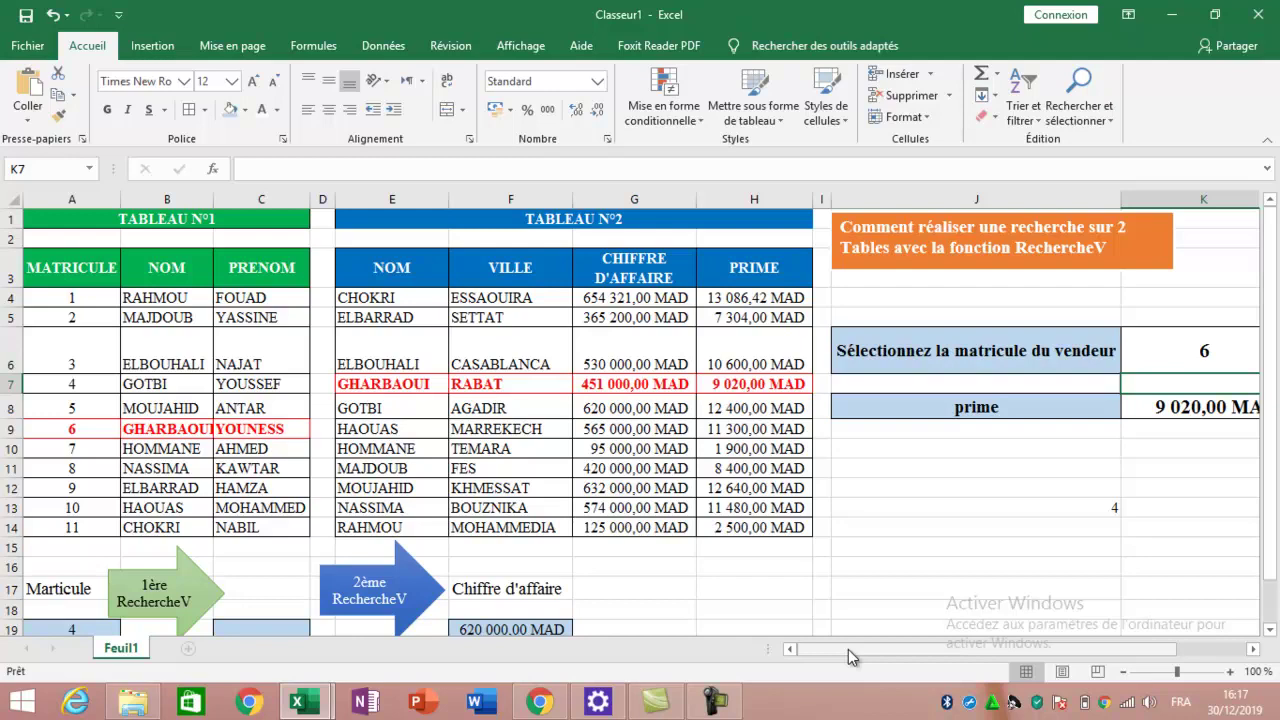
{"action": "mouse_move", "coordinate": [848, 649]}
{"action": "left_mouse_down"}
{"action": "mouse_move", "coordinate": [895, 649]}
{"action": "mouse_move", "coordinate": [831, 653]}
{"action": "left_mouse_up"}
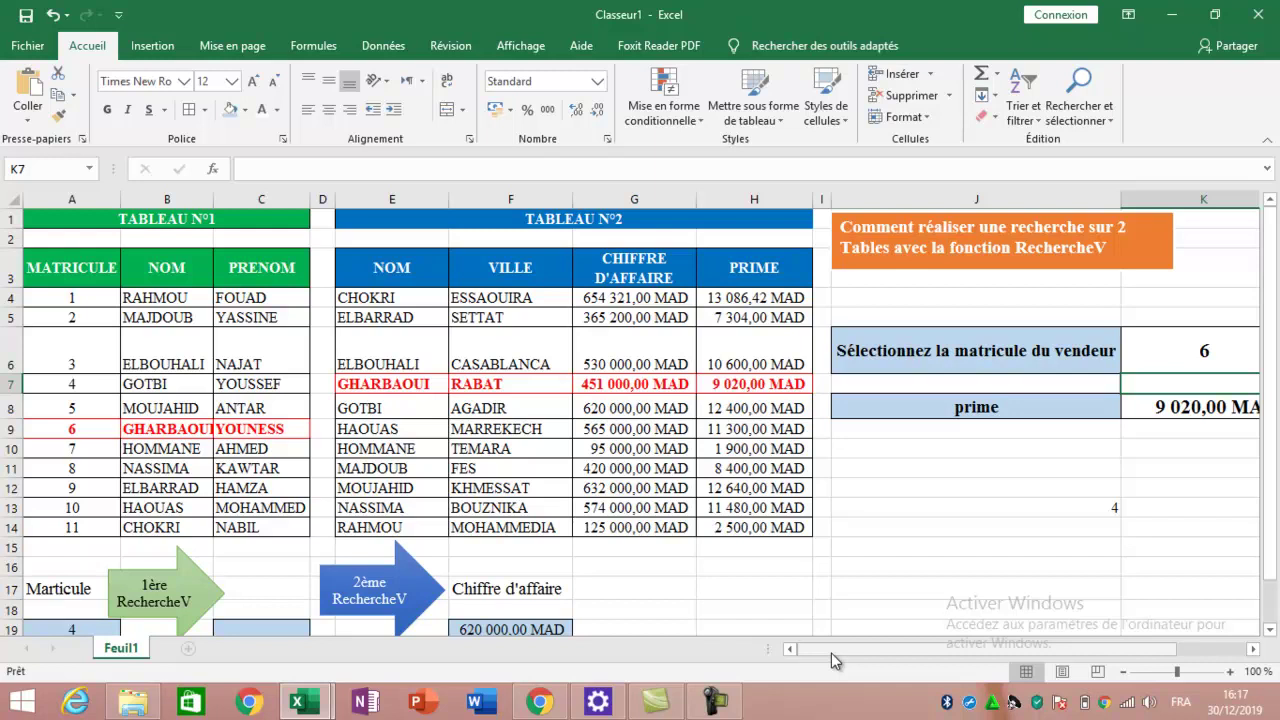